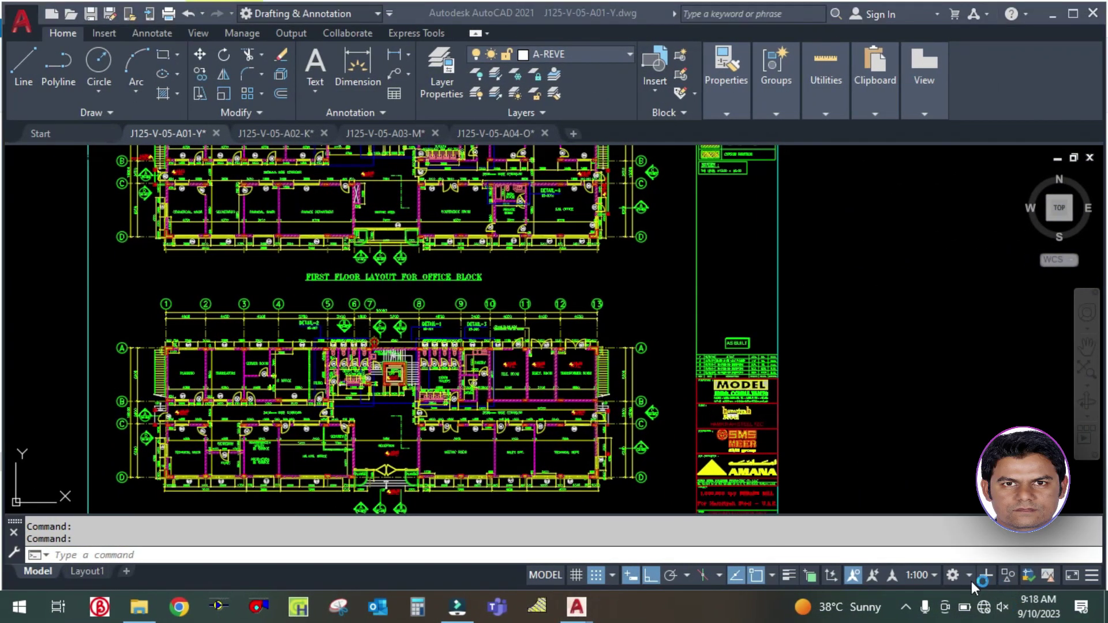
Step: Turn the speaker volume up to full and pan down to the lower floor plan
drag(871, 568, 1058, 562)
click(937, 436)
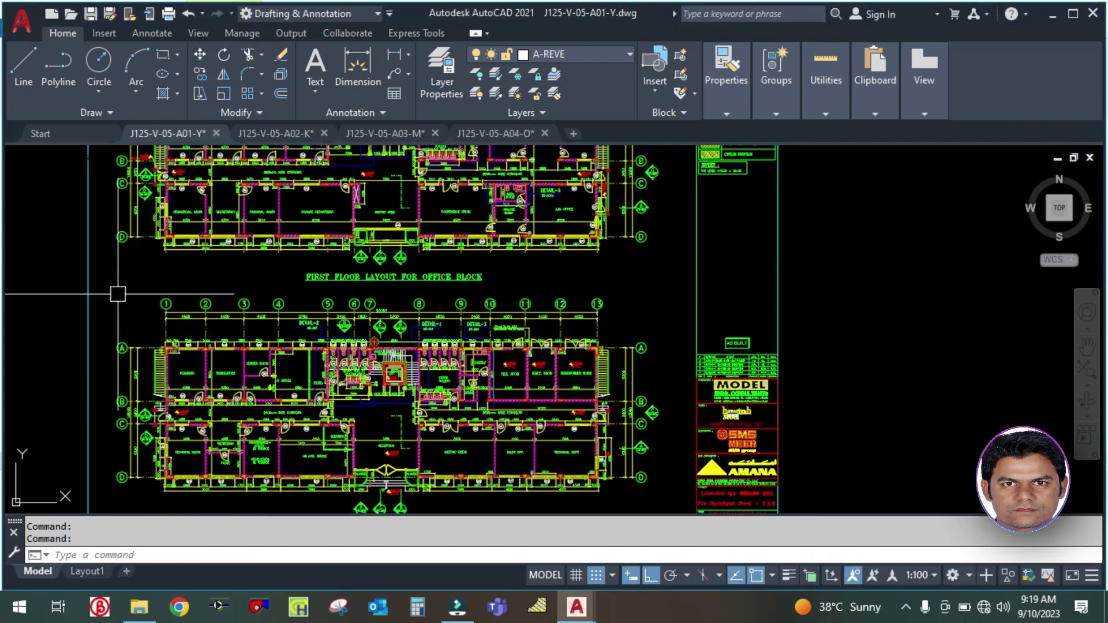
middle_drag(123, 296, 219, 278)
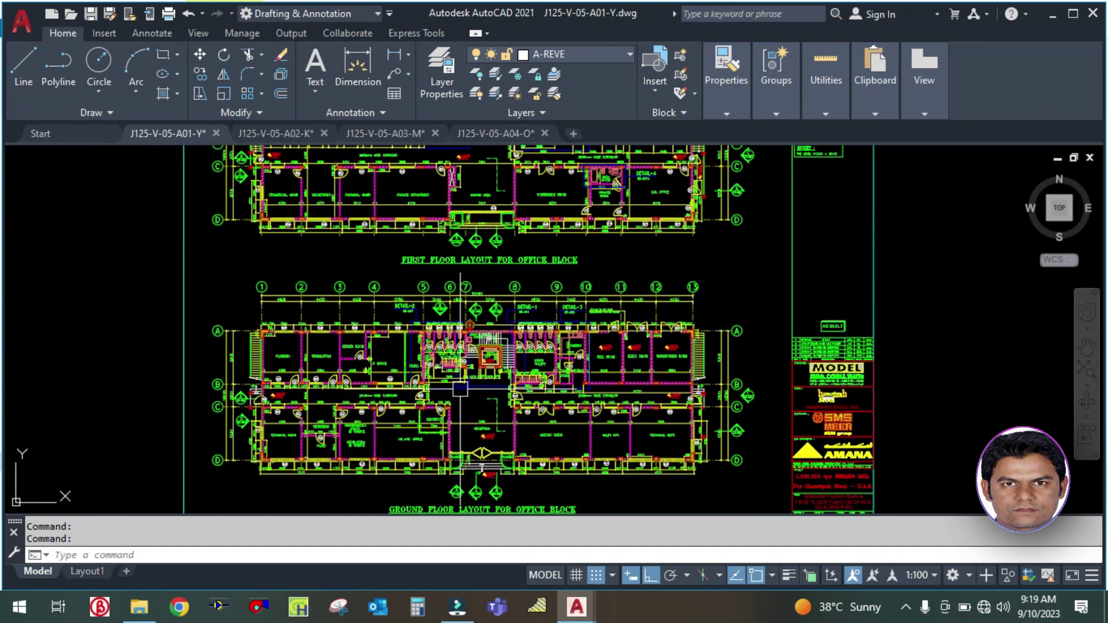
middle_drag(234, 257, 240, 378)
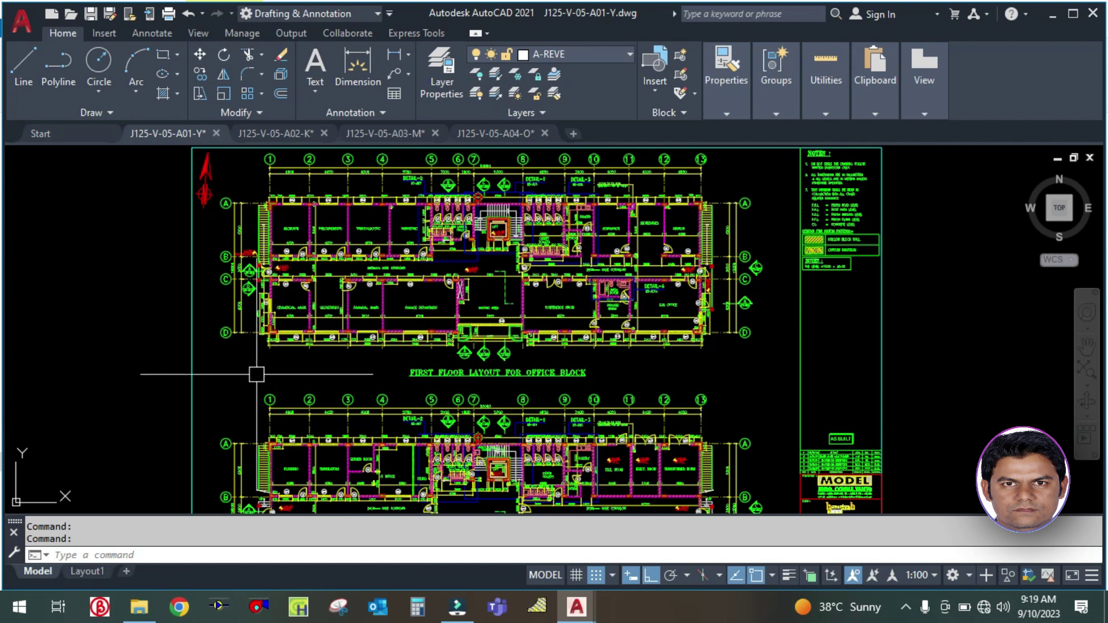
middle_drag(243, 347, 263, 246)
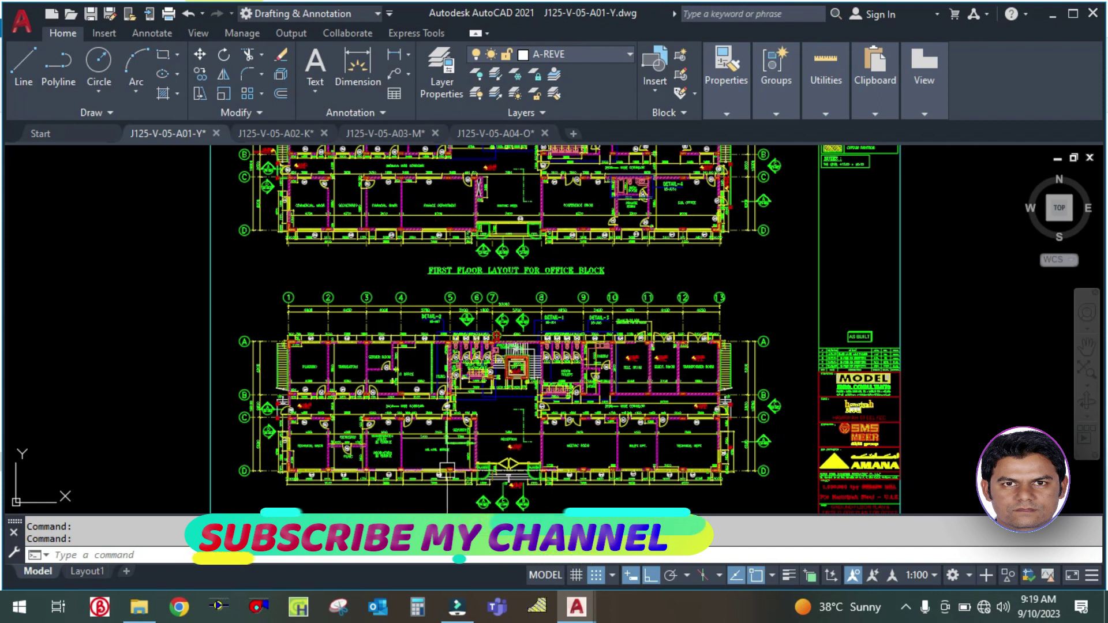
Step: Zoom and pan across the ground floor plan to show the grid bubbles above it
scroll(358, 458, up, 2)
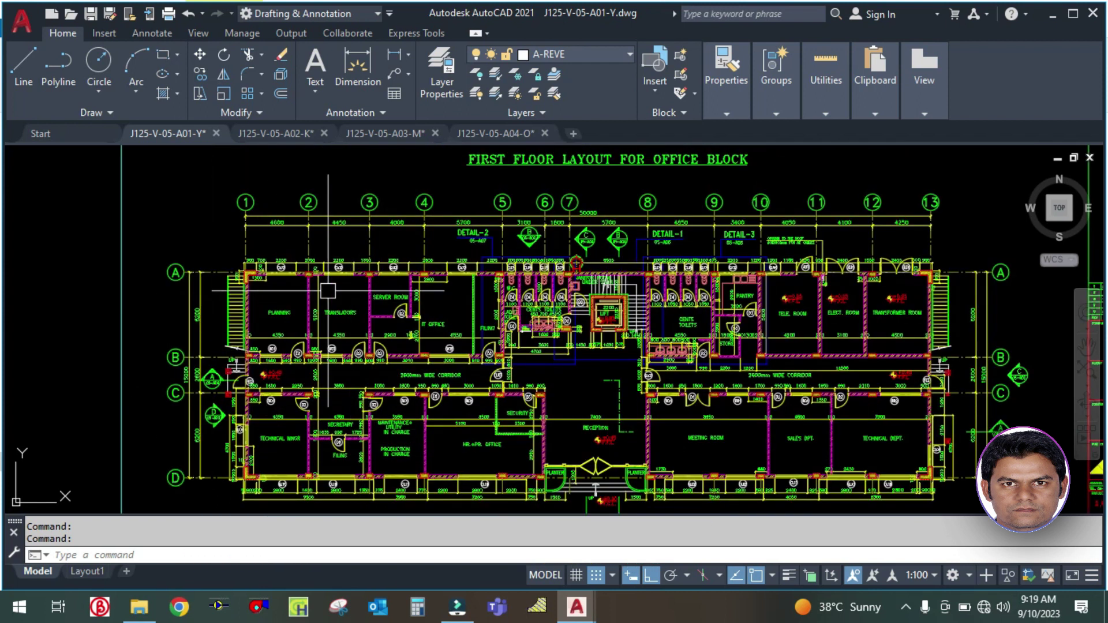
scroll(573, 291, up, 2)
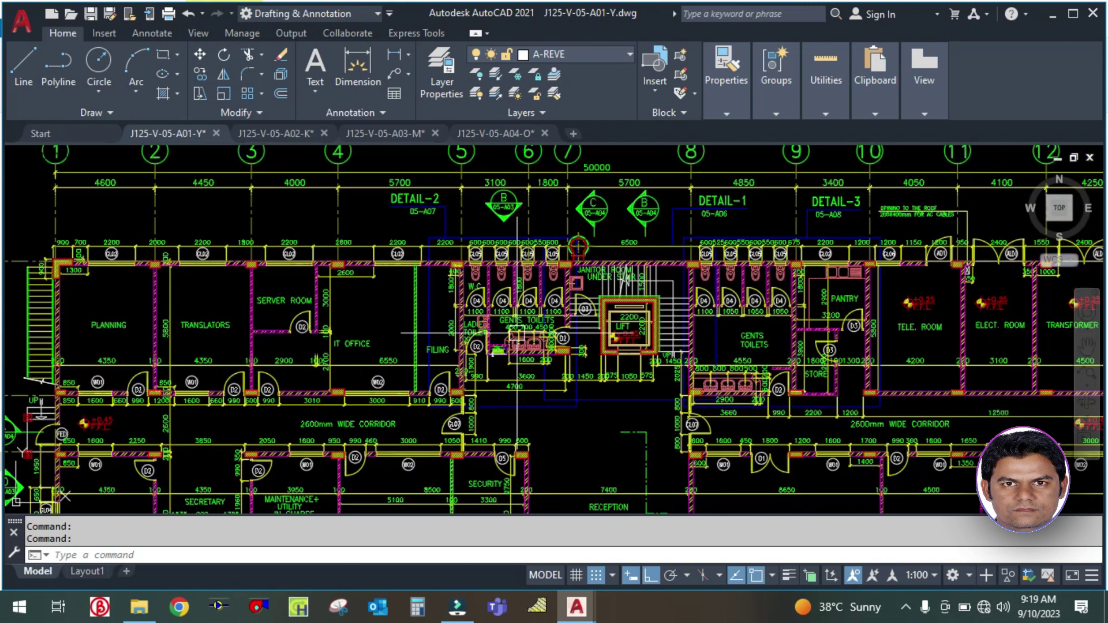
scroll(682, 276, down, 2)
scroll(574, 297, down, 2)
scroll(572, 323, up, 2)
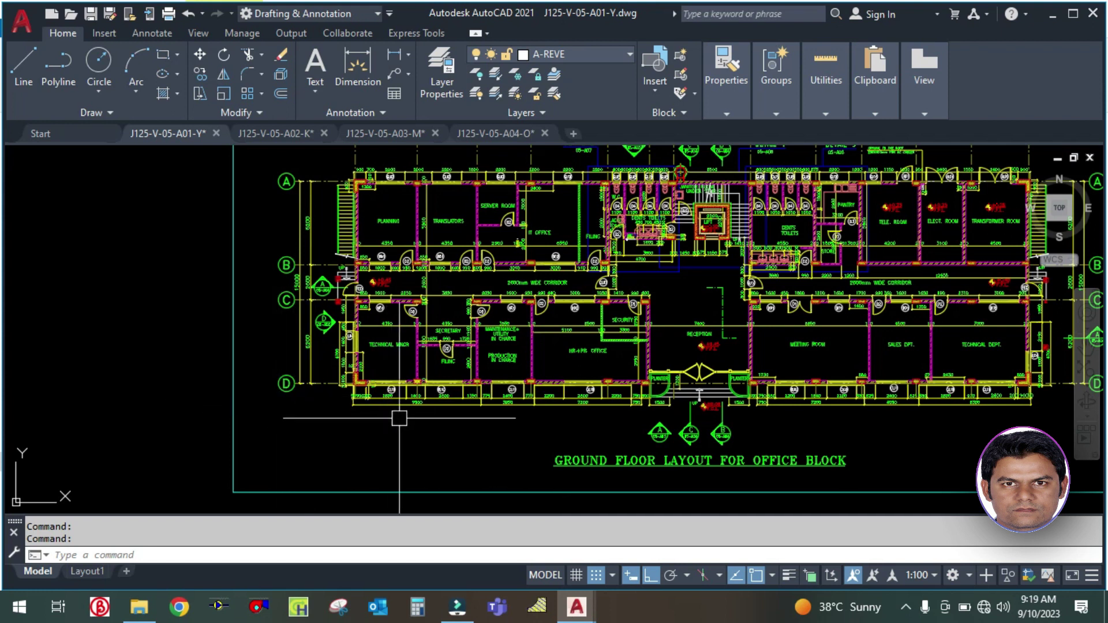
middle_drag(409, 425, 323, 433)
scroll(260, 419, up, 2)
scroll(260, 418, down, 2)
middle_drag(120, 289, 123, 347)
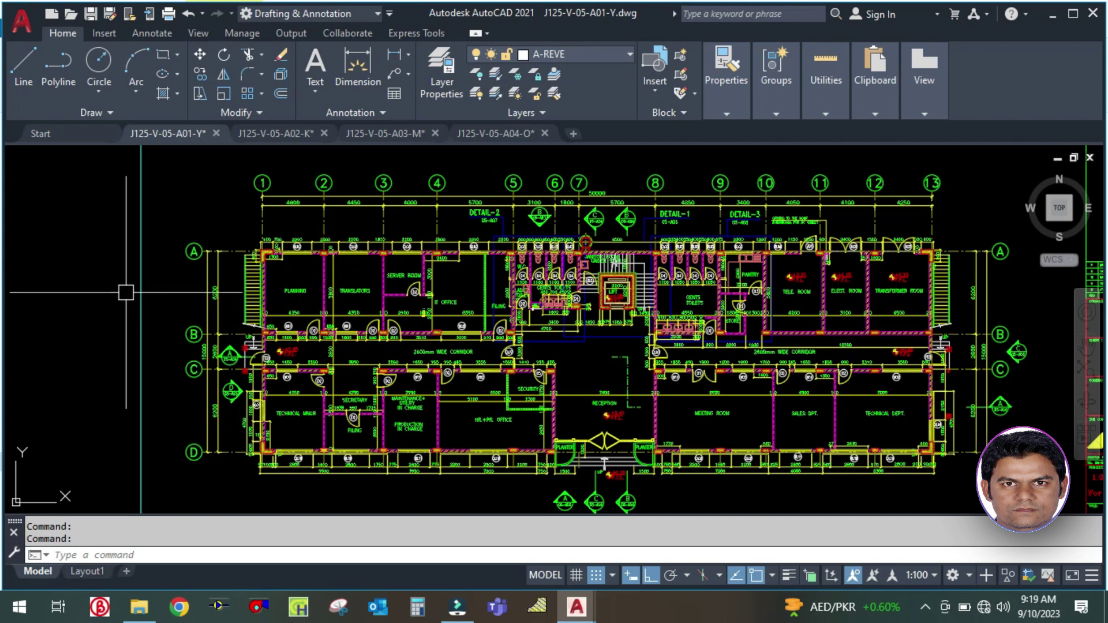
middle_drag(165, 208, 146, 309)
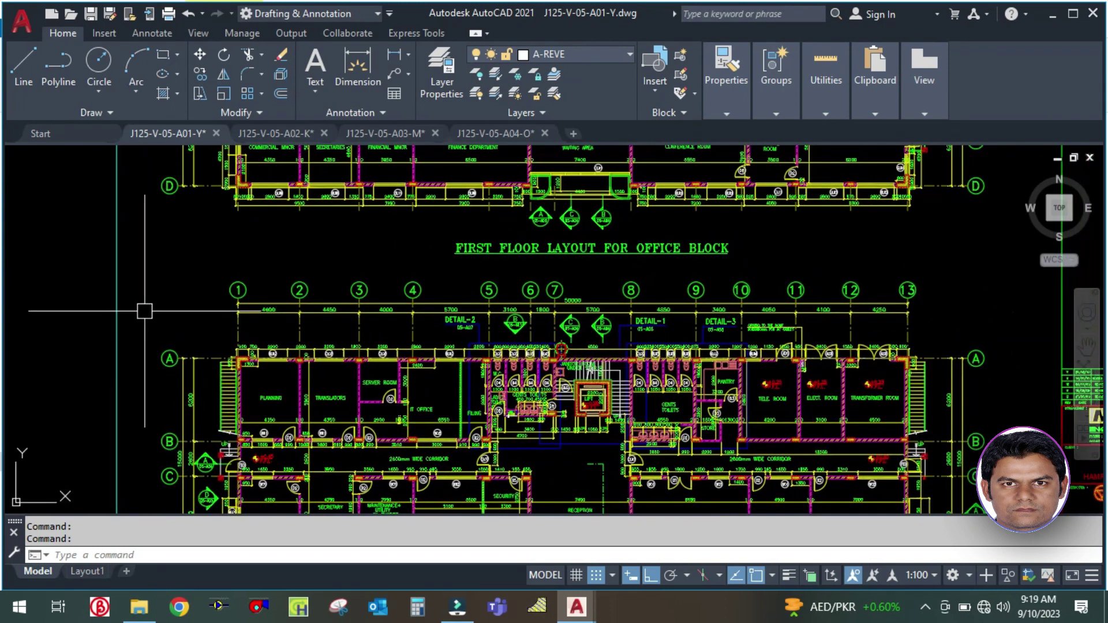
scroll(146, 308, down, 2)
Step: Enlarge the ground floor entrance and section marks A, C and B below it
mouse_move(629, 269)
middle_down()
mouse_move(662, 322)
mouse_move(668, 396)
mouse_move(652, 403)
middle_up()
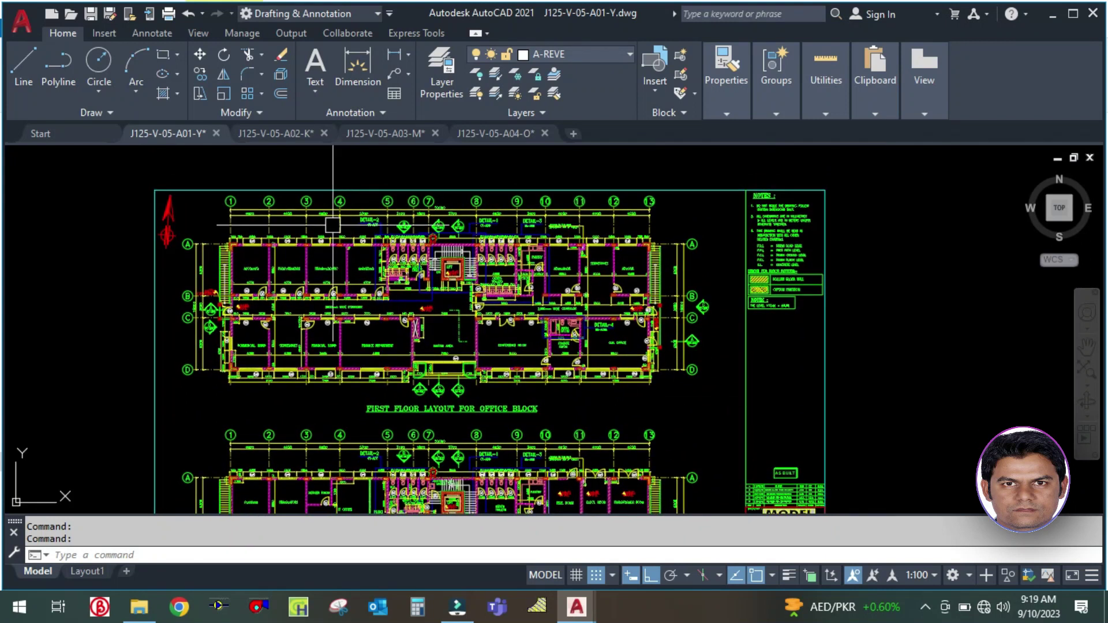
scroll(169, 369, up, 2)
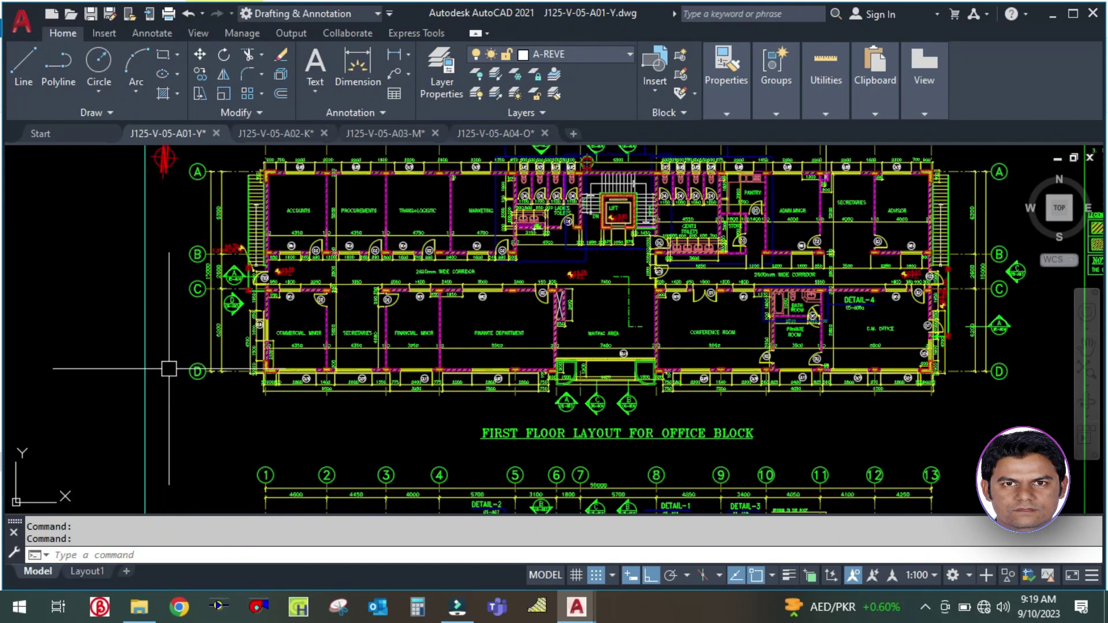
middle_drag(158, 281, 132, 368)
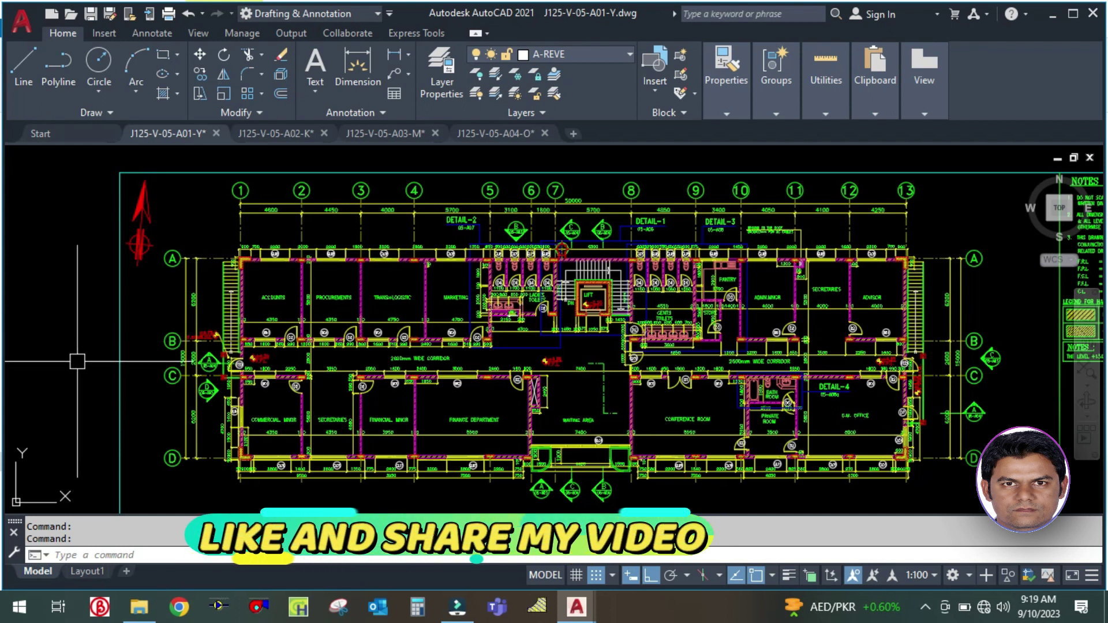
middle_drag(77, 368, 132, 348)
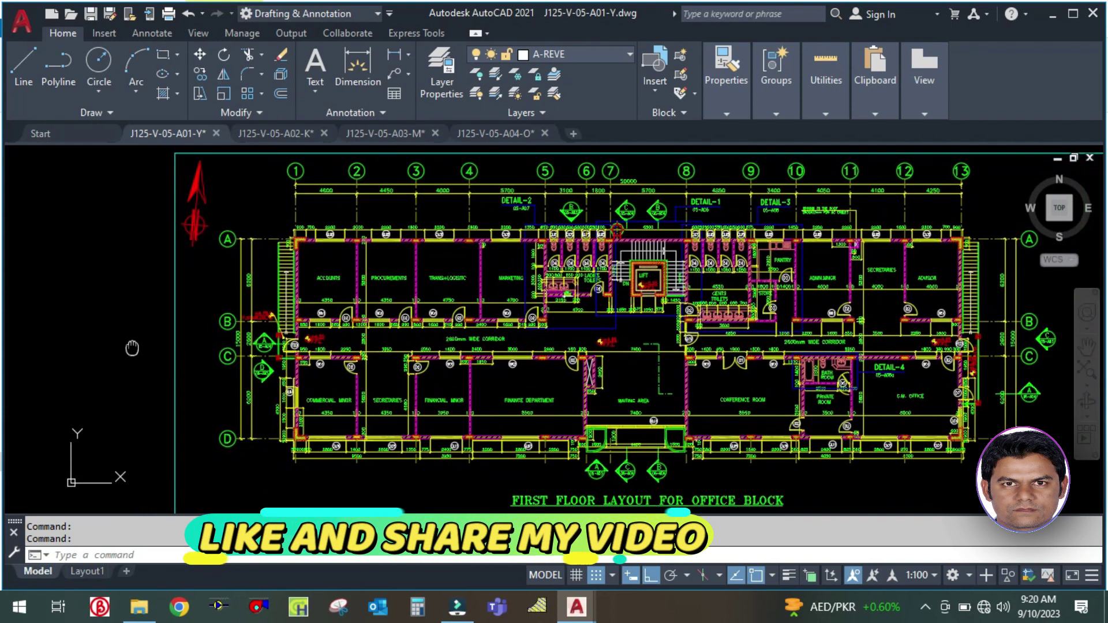
middle_drag(214, 472, 251, 327)
scroll(249, 359, down, 2)
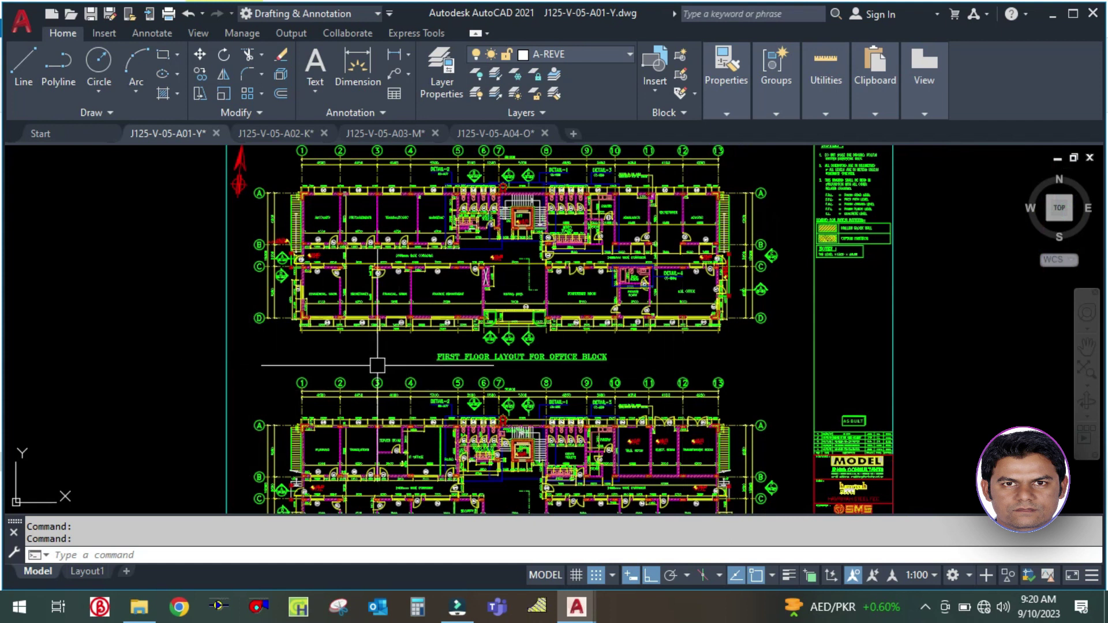
middle_drag(308, 372, 315, 289)
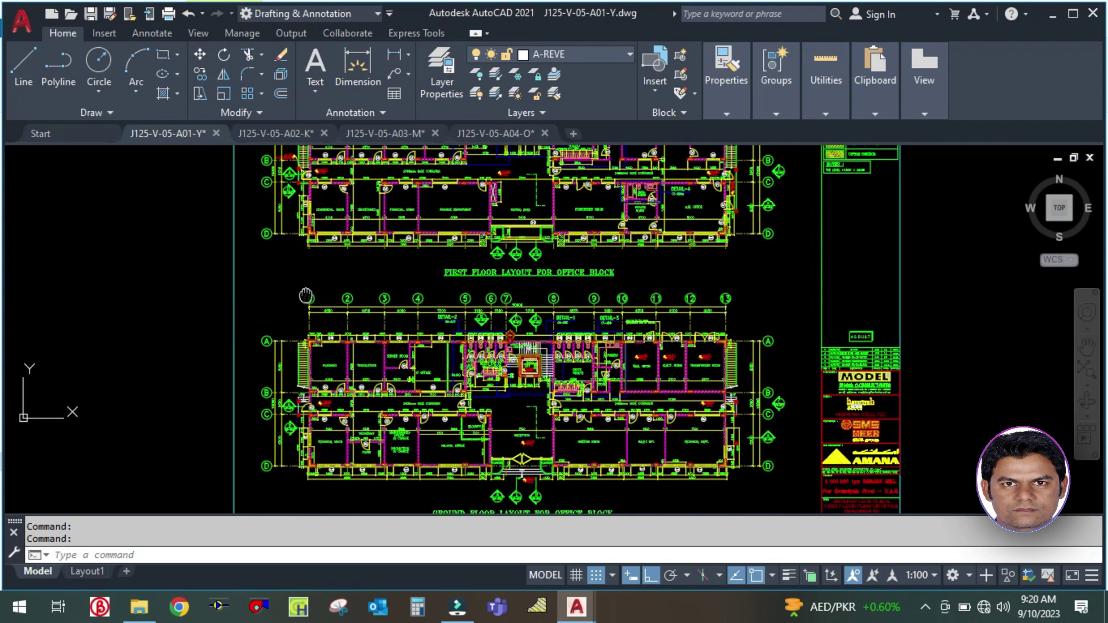
scroll(378, 492, up, 4)
middle_drag(639, 423, 590, 379)
scroll(590, 379, down, 3)
scroll(635, 450, up, 2)
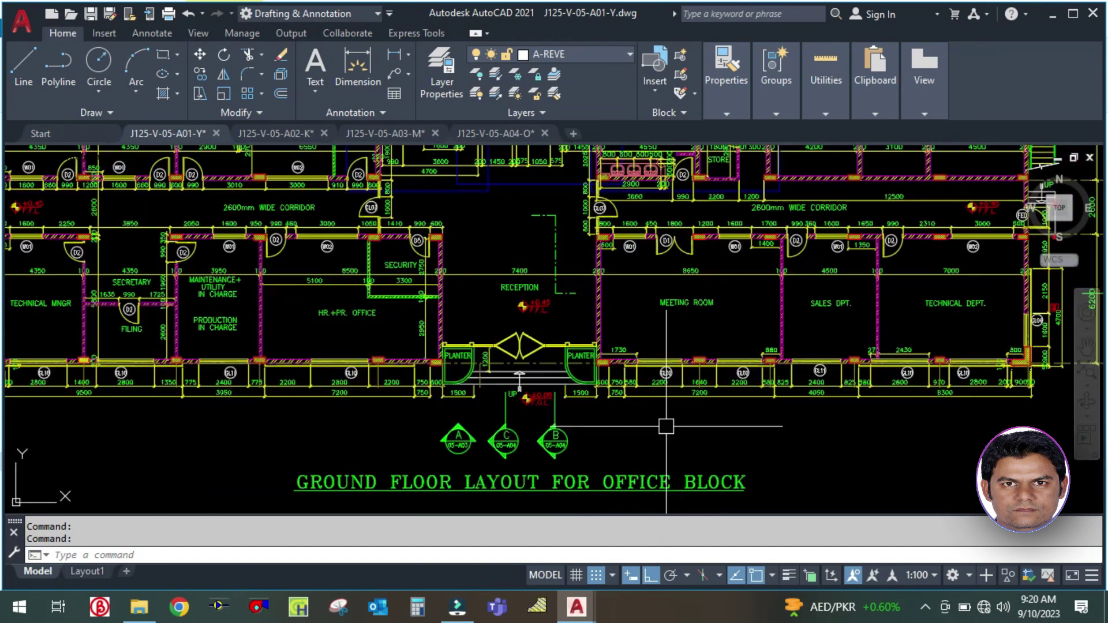
scroll(694, 429, down, 3)
middle_drag(694, 430, 685, 472)
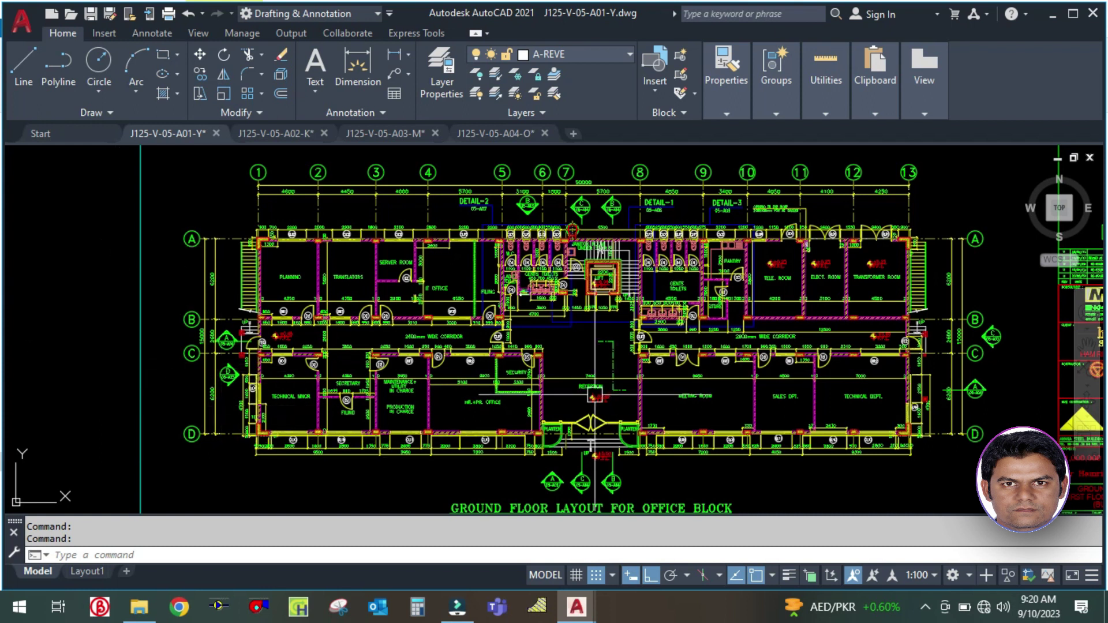
Step: Frame both floor layouts, then centre the ground floor layout in the view
mouse_move(396, 472)
middle_down()
mouse_move(347, 476)
mouse_move(337, 448)
middle_up()
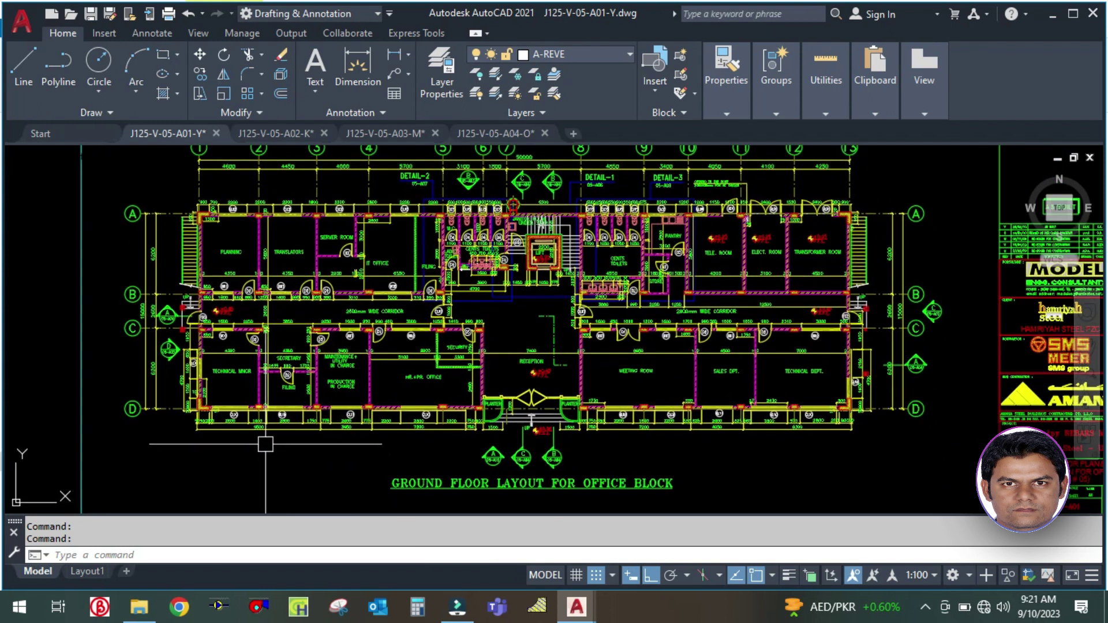
scroll(269, 439, down, 2)
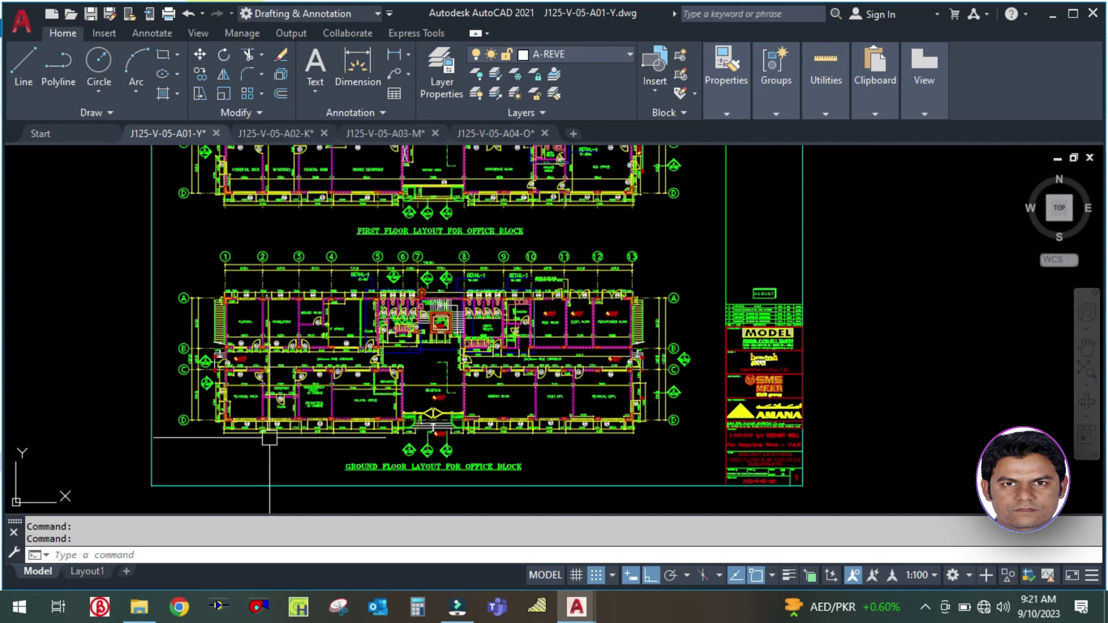
middle_drag(91, 388, 131, 414)
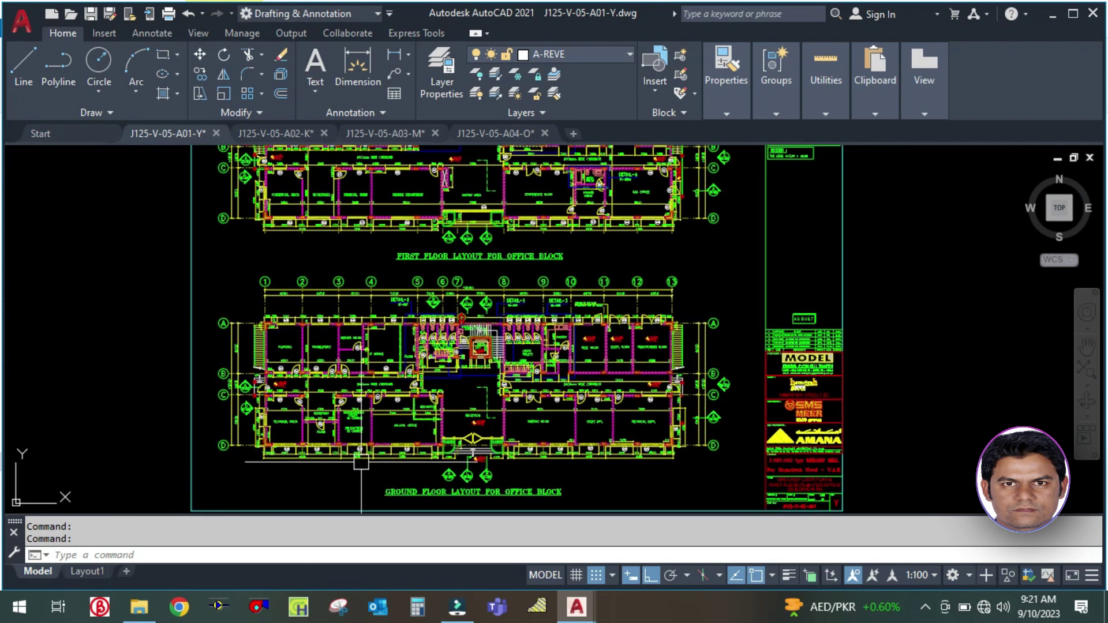
scroll(361, 462, up, 2)
middle_drag(362, 461, 343, 448)
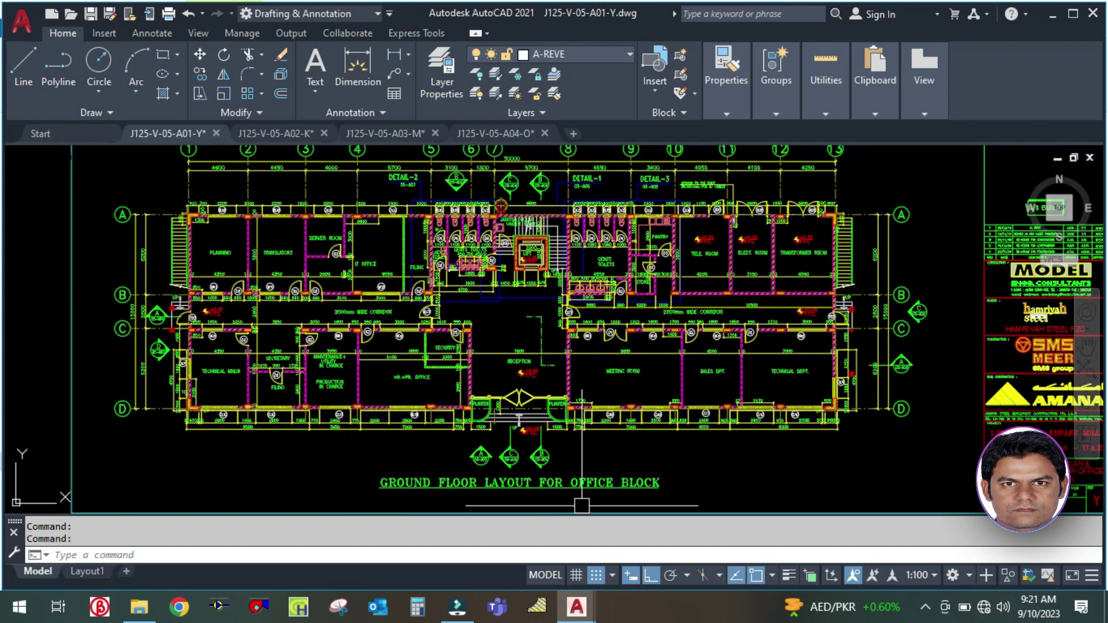
scroll(416, 418, up, 4)
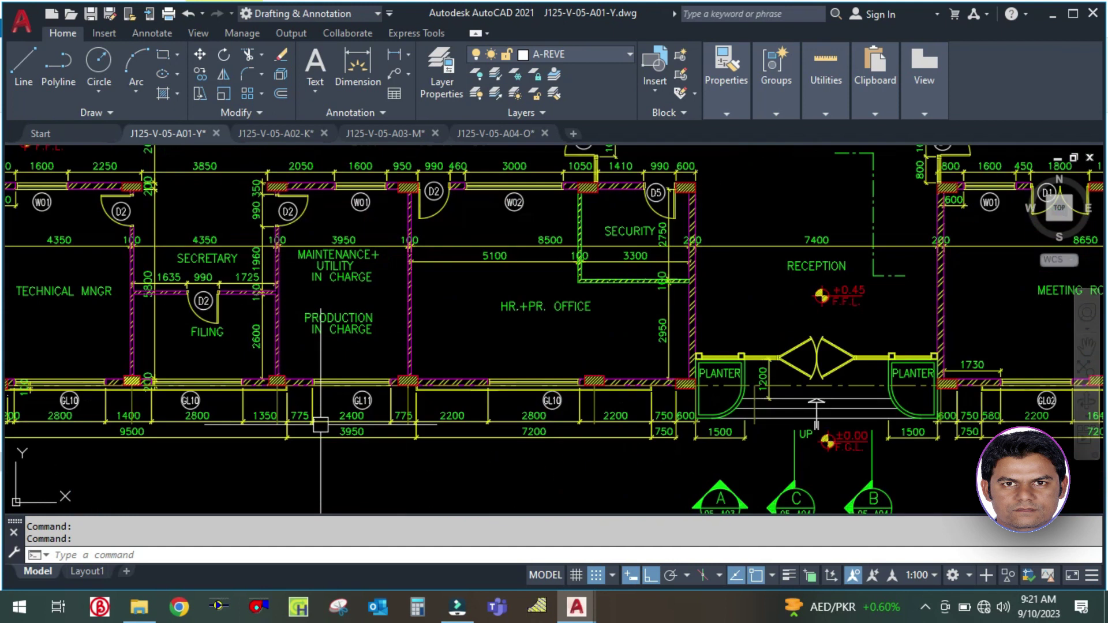
scroll(321, 425, down, 2)
scroll(144, 355, up, 2)
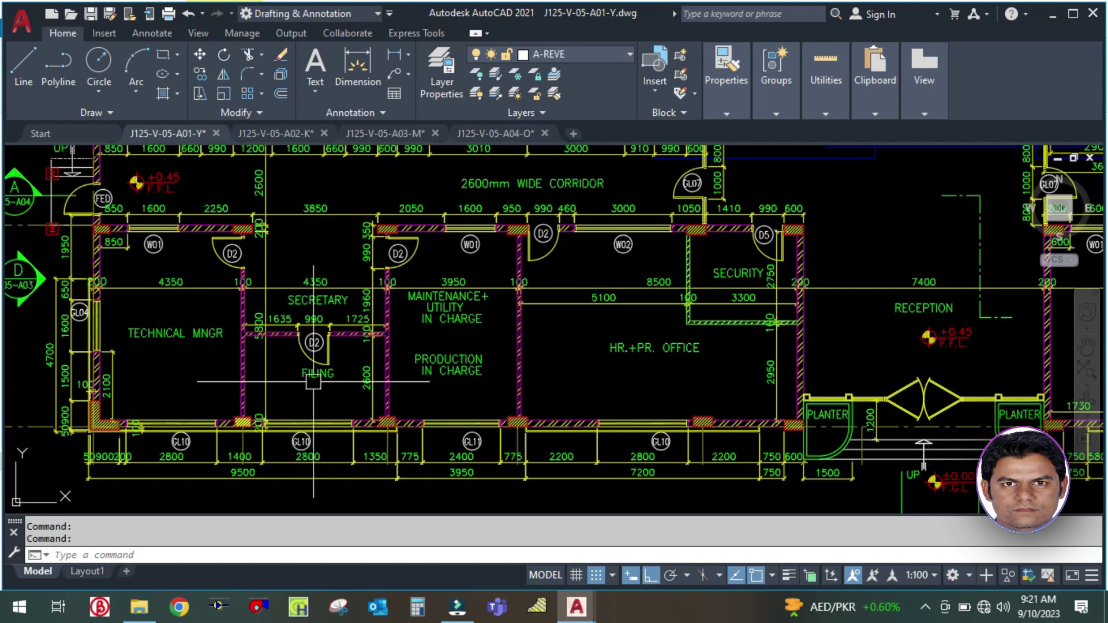
Step: Pan across the Reception area, section markers, corridor, toilets and lift
middle_drag(629, 384, 387, 355)
scroll(387, 355, down, 5)
scroll(433, 335, up, 5)
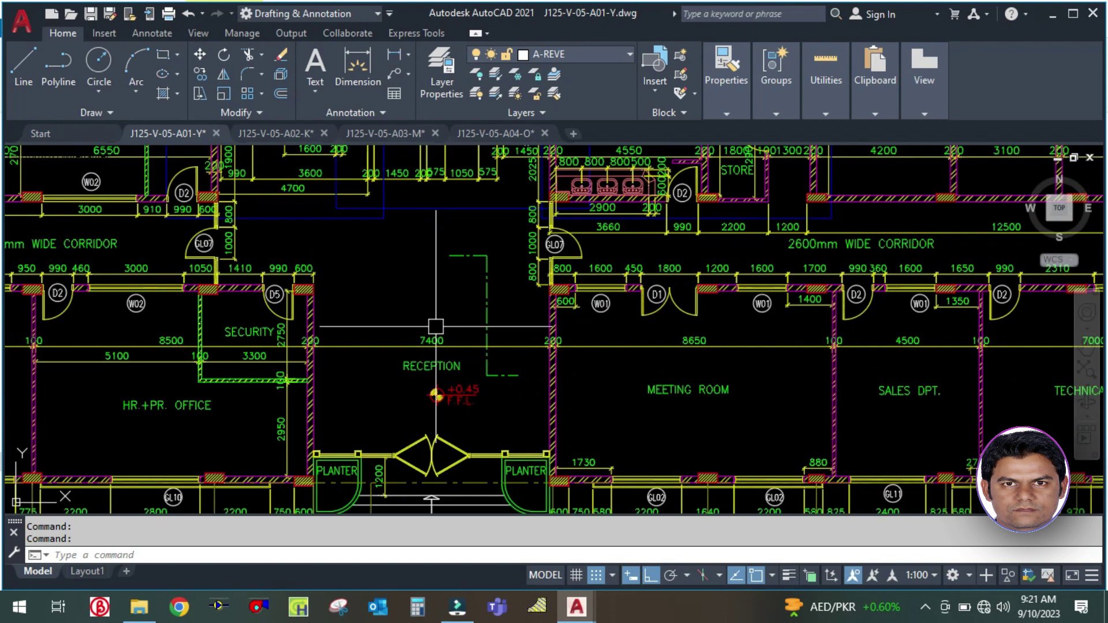
middle_drag(655, 424, 425, 405)
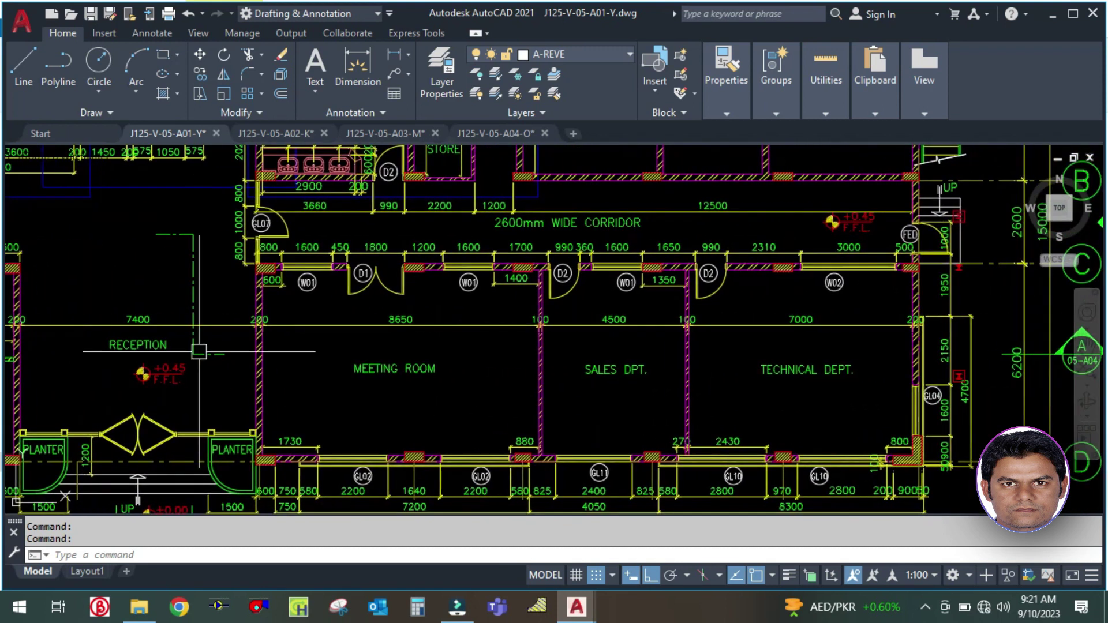
middle_drag(155, 408, 222, 262)
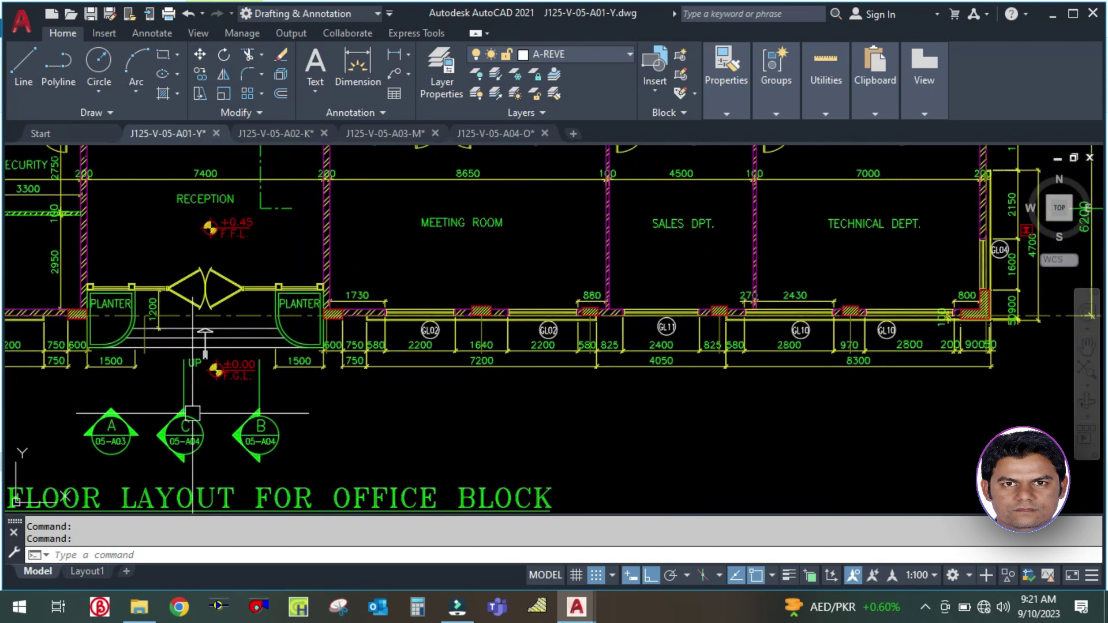
middle_drag(638, 272, 548, 392)
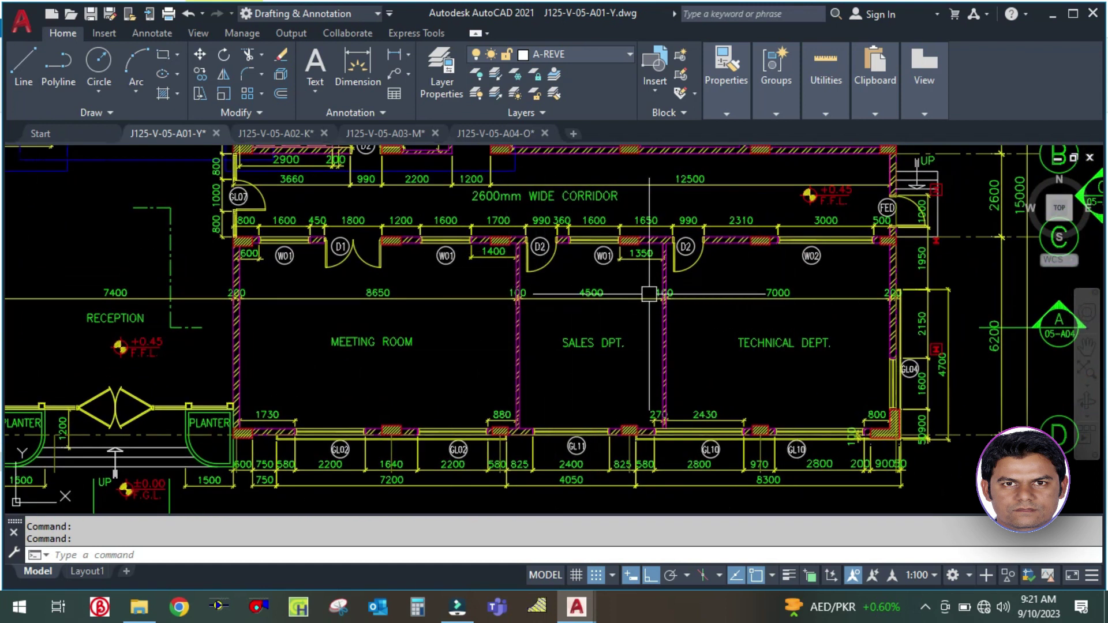
middle_drag(698, 285, 731, 382)
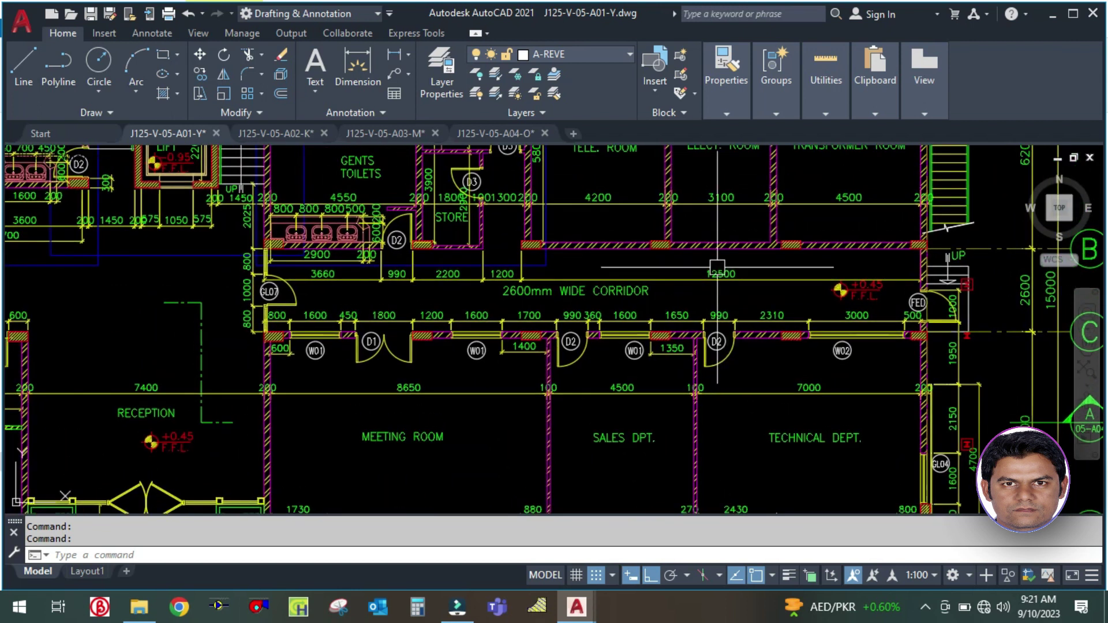
middle_drag(670, 270, 687, 389)
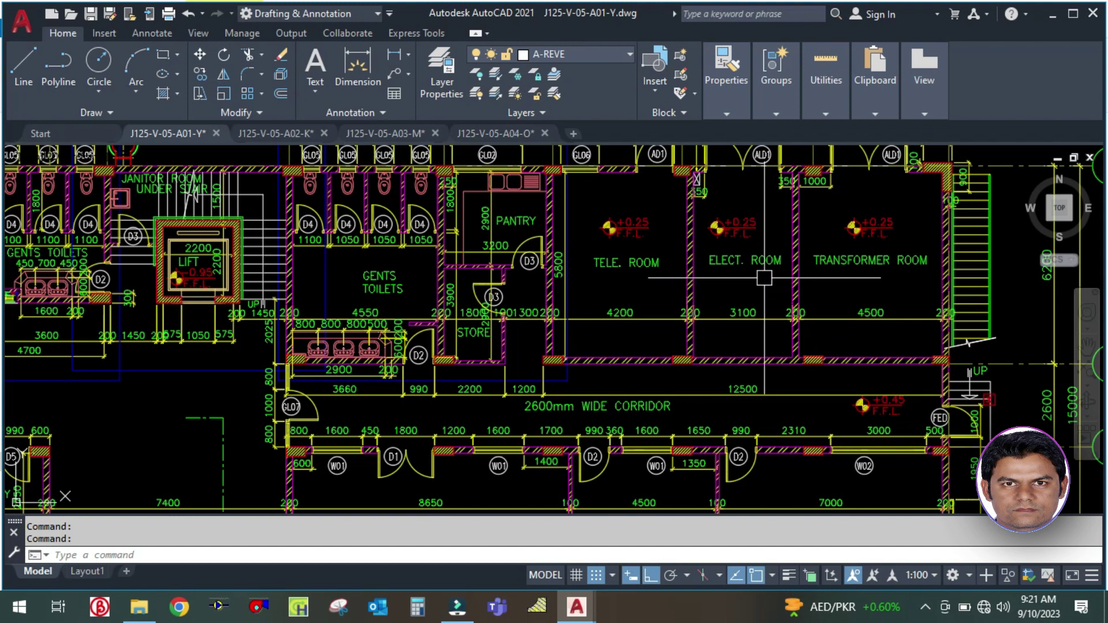
middle_drag(729, 279, 831, 341)
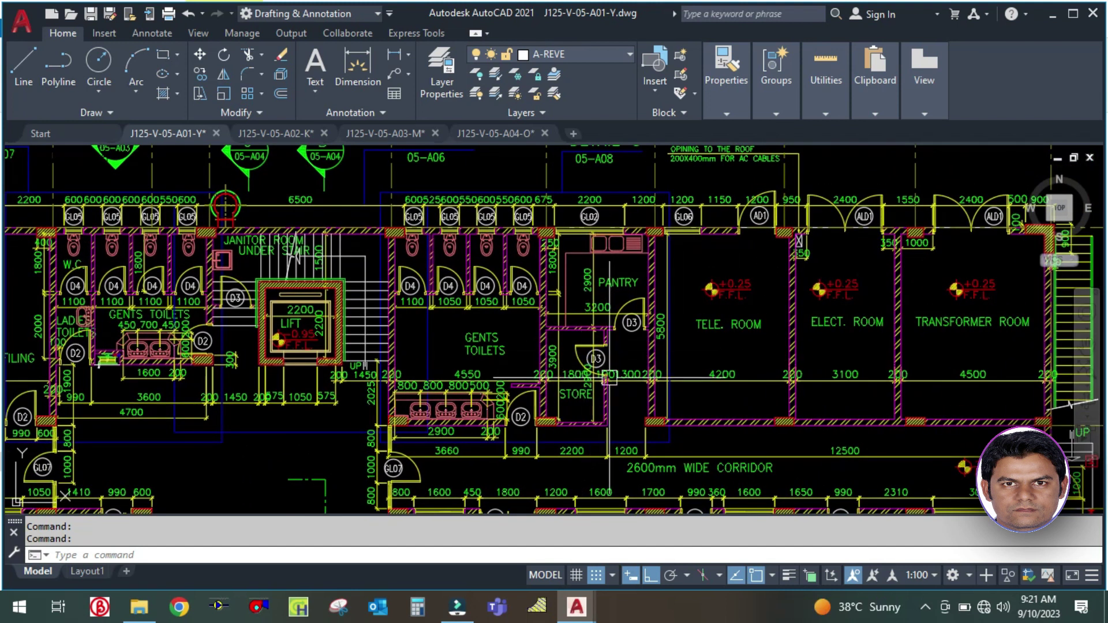
Step: Inspect the janitor room, WCs, IT office and filing area
scroll(565, 404, up, 2)
middle_drag(610, 218, 723, 261)
middle_drag(445, 363, 612, 256)
middle_drag(488, 287, 570, 377)
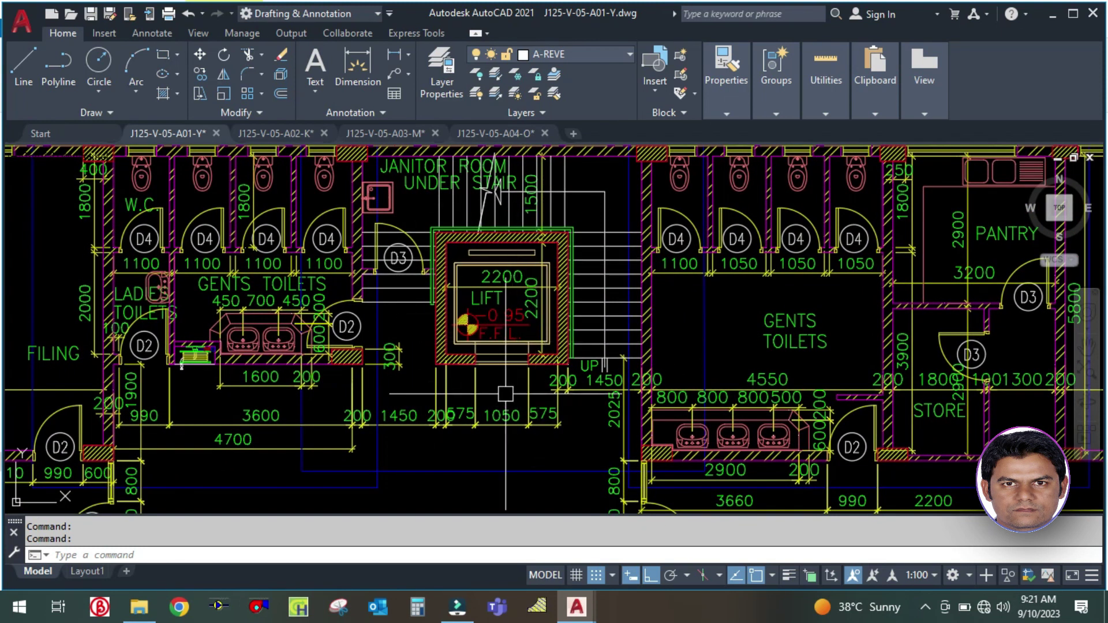
mouse_move(412, 353)
middle_down()
mouse_move(493, 396)
mouse_move(608, 385)
middle_up()
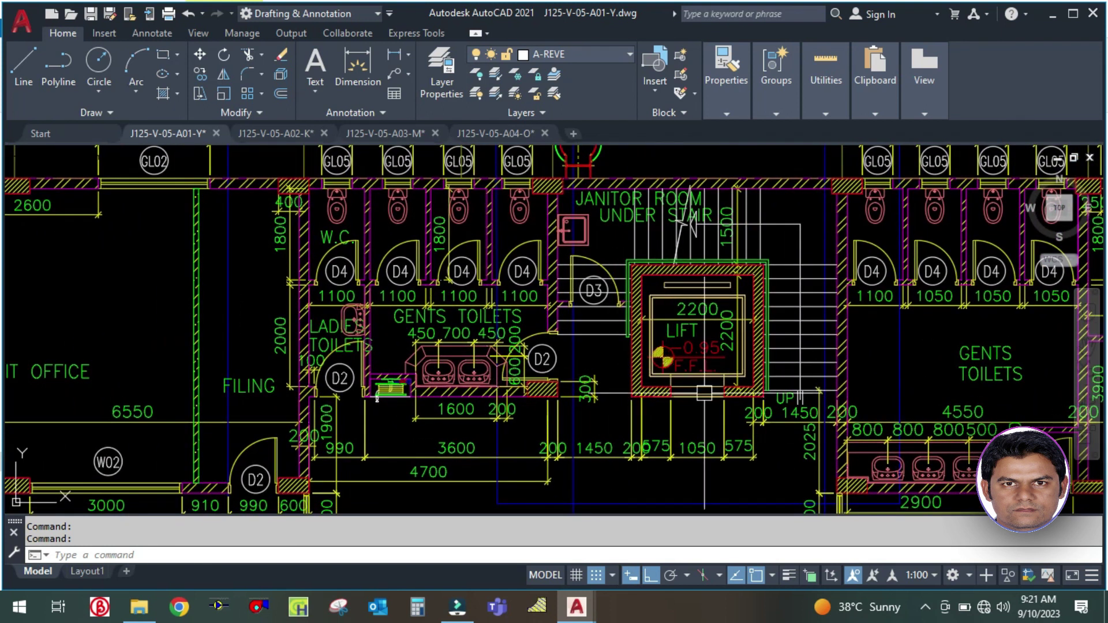
mouse_move(498, 438)
middle_down()
mouse_move(550, 409)
mouse_move(571, 437)
mouse_move(603, 417)
mouse_move(585, 412)
mouse_move(580, 395)
middle_up()
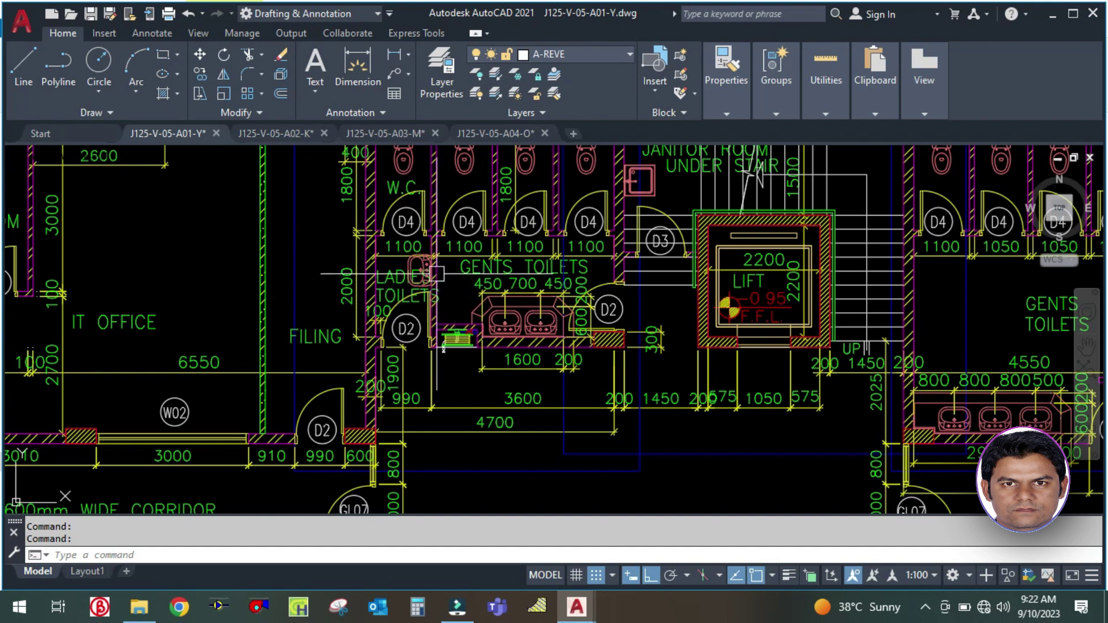
scroll(211, 283, down, 4)
Step: Look at the plan's west end, then move onto the upper title block
middle_drag(210, 283, 499, 304)
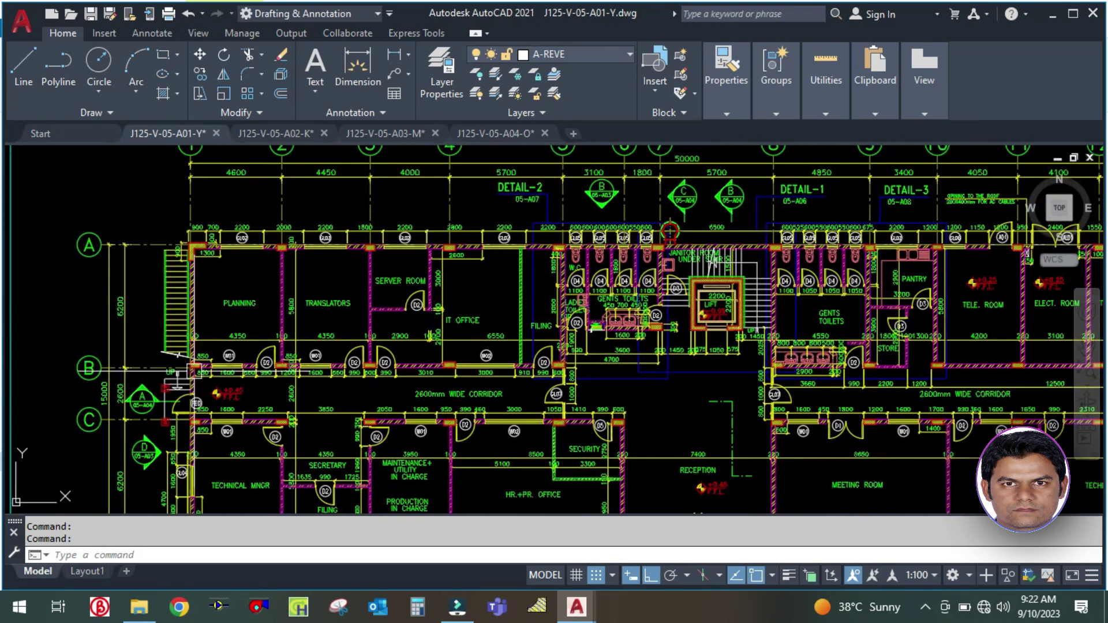
scroll(210, 382, up, 2)
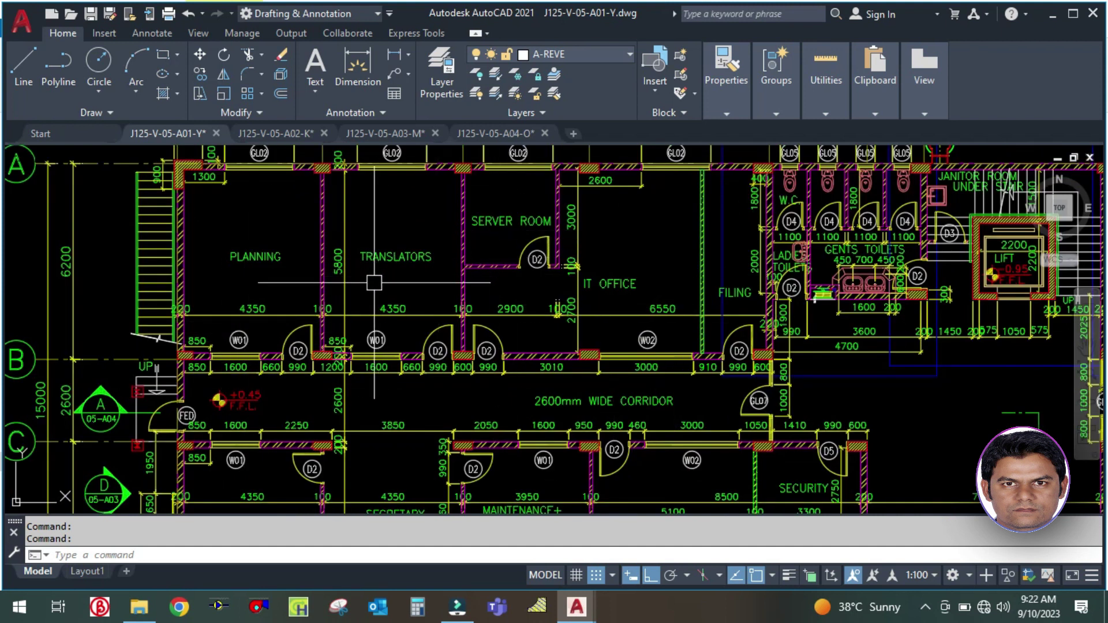
scroll(252, 267, down, 8)
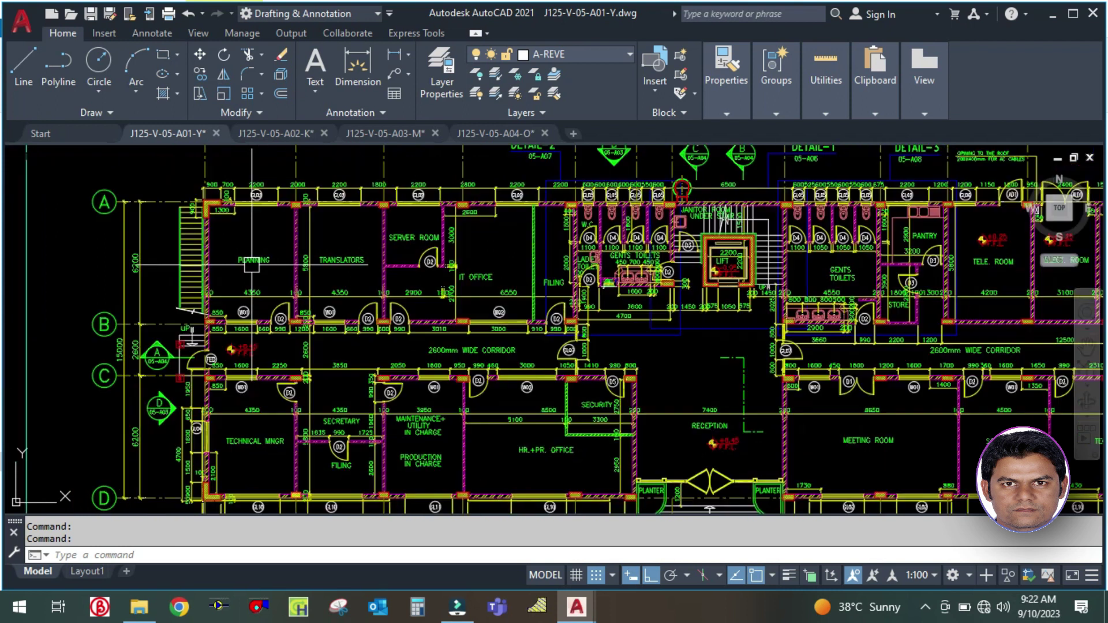
scroll(770, 428, up, 2)
scroll(777, 406, up, 5)
mouse_move(837, 299)
middle_down()
mouse_move(851, 381)
mouse_move(820, 407)
middle_up()
Step: Pan up past the contractor logos and MODEL consultant block to the revision table and AS BUILT stamp
scroll(731, 432, down, 3)
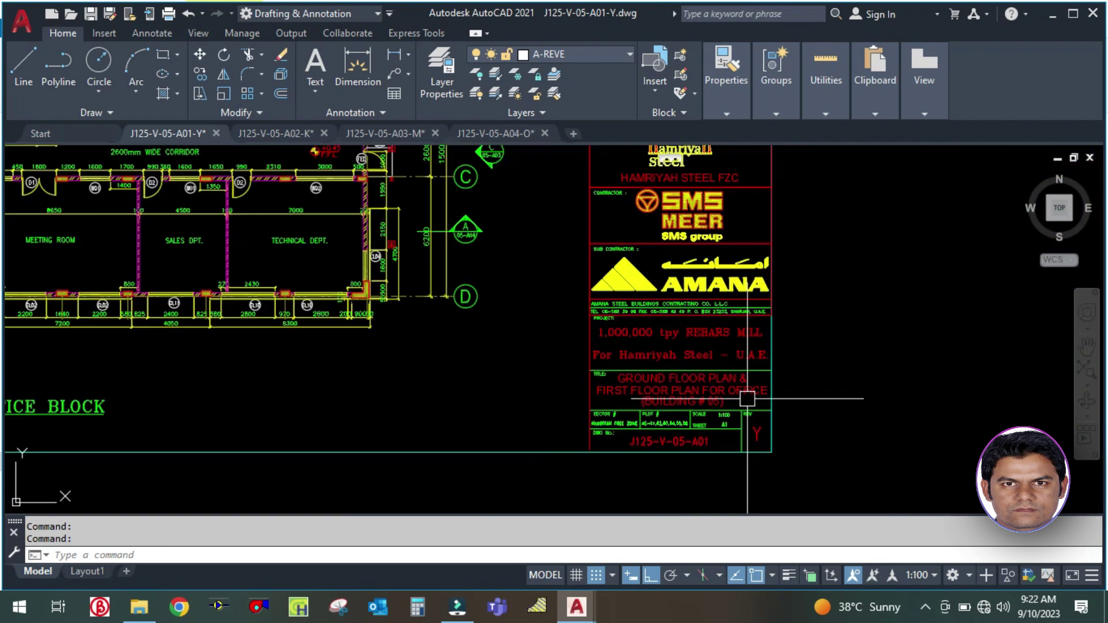
scroll(782, 364, up, 2)
middle_drag(797, 354, 819, 441)
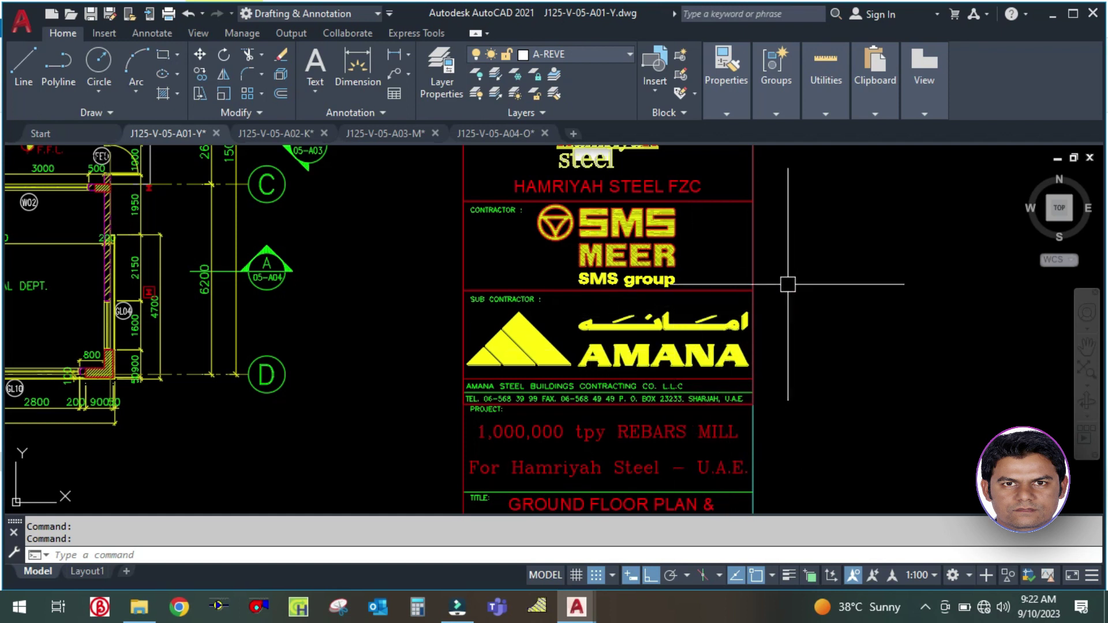
middle_drag(783, 272, 780, 408)
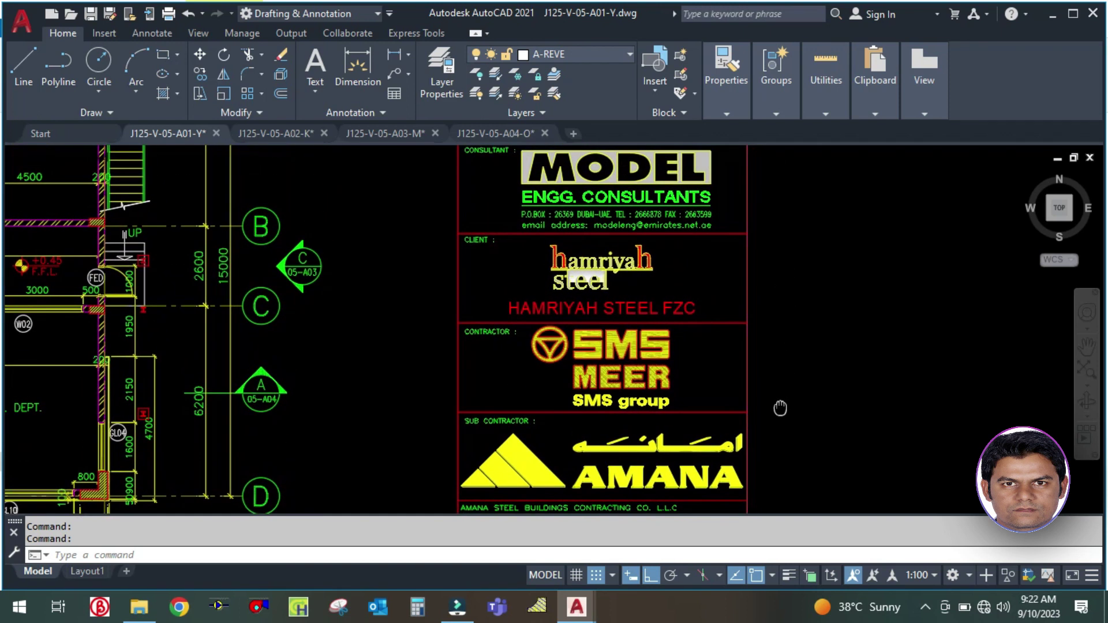
middle_drag(666, 319, 677, 409)
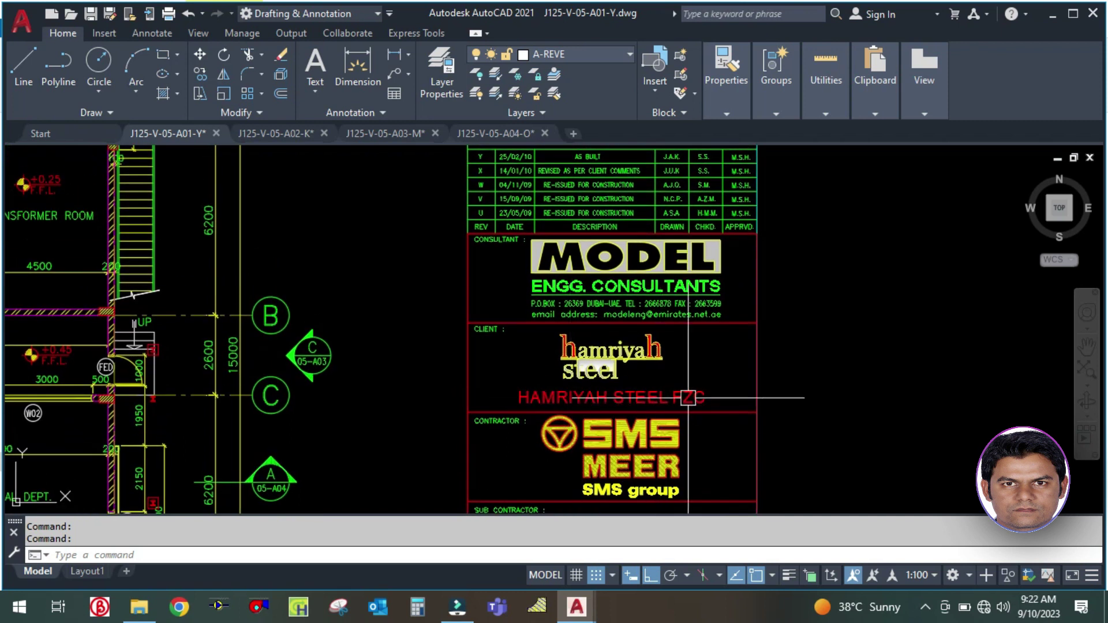
mouse_move(791, 347)
middle_down()
mouse_move(823, 364)
mouse_move(820, 392)
middle_up()
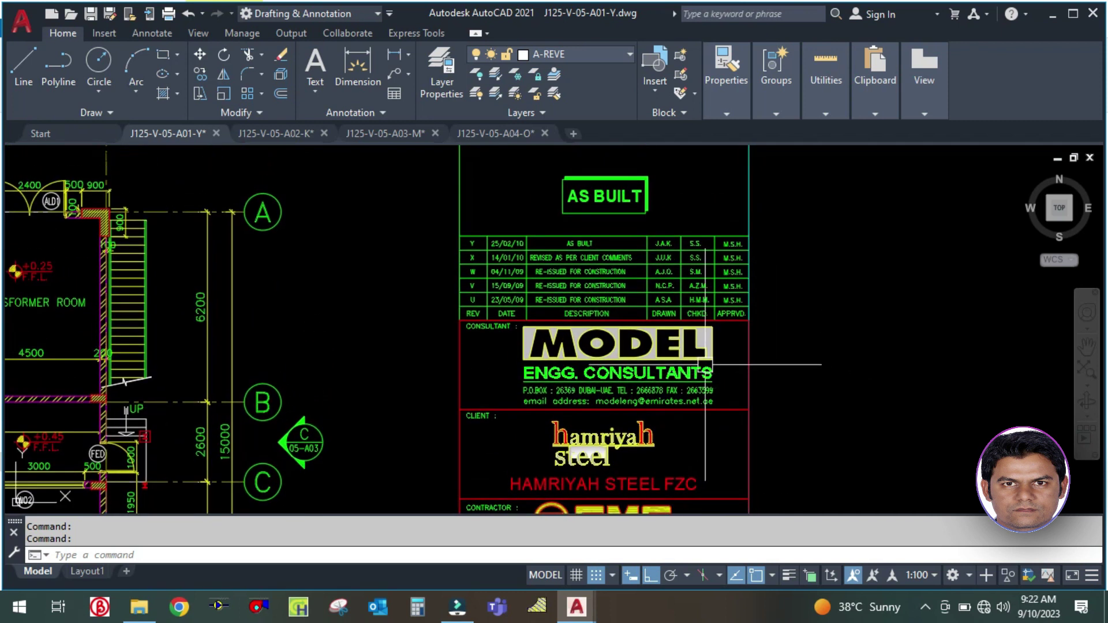
scroll(705, 364, up, 2)
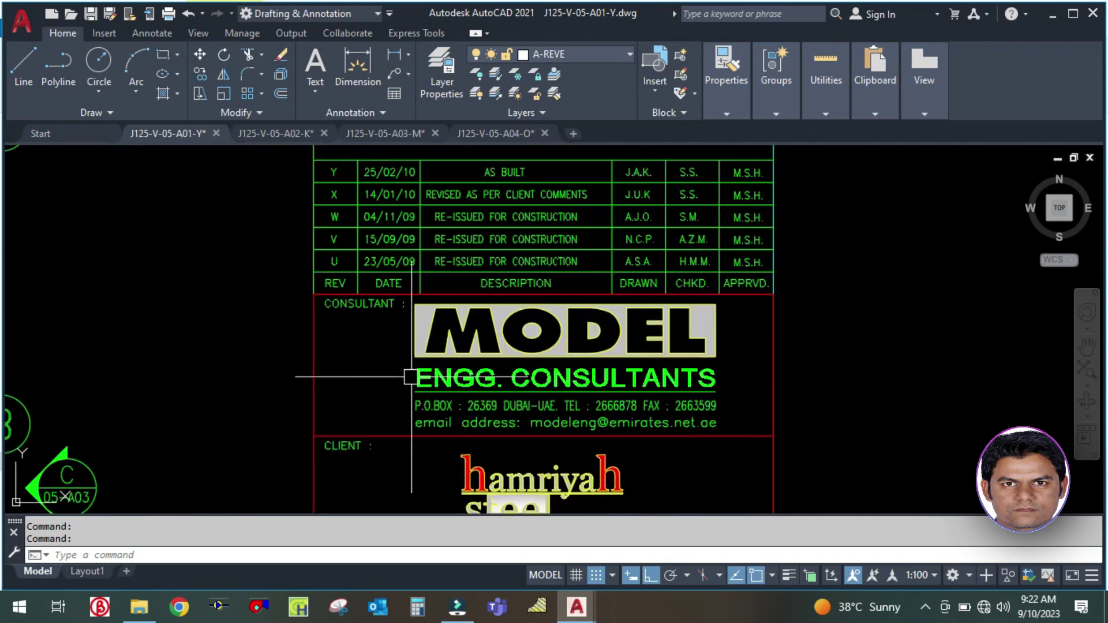
scroll(797, 333, down, 2)
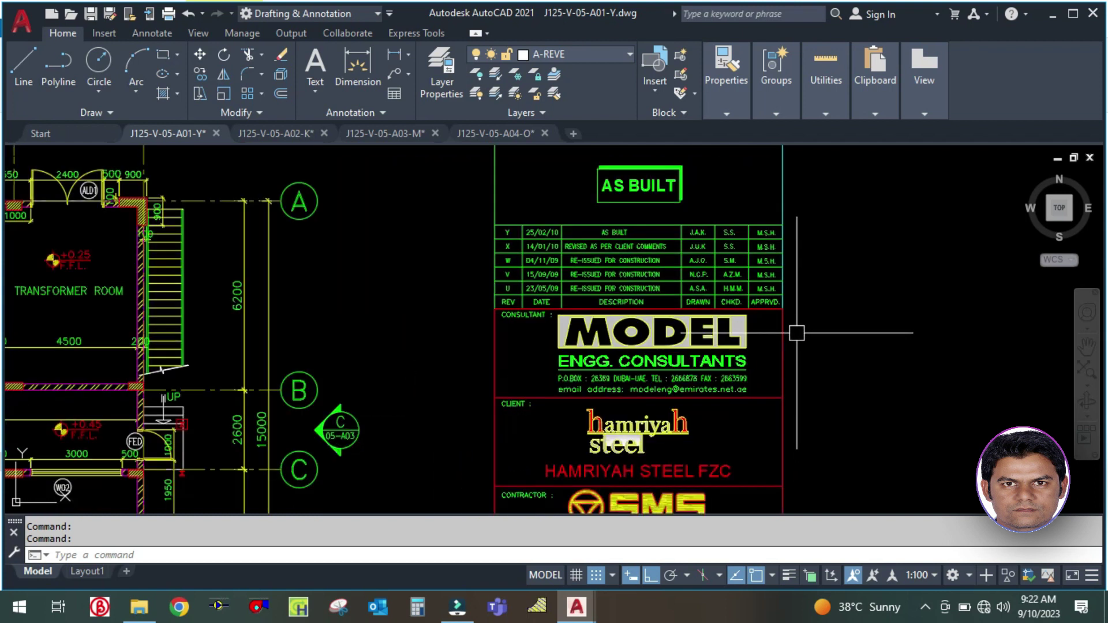
scroll(806, 399, down, 4)
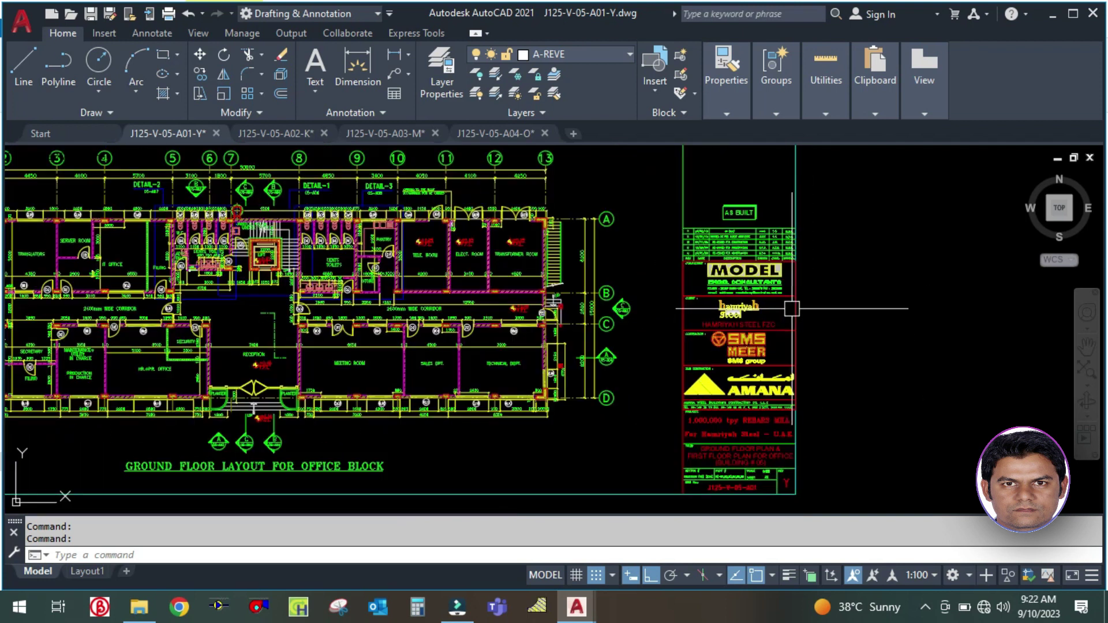
scroll(693, 317, down, 2)
scroll(713, 399, up, 6)
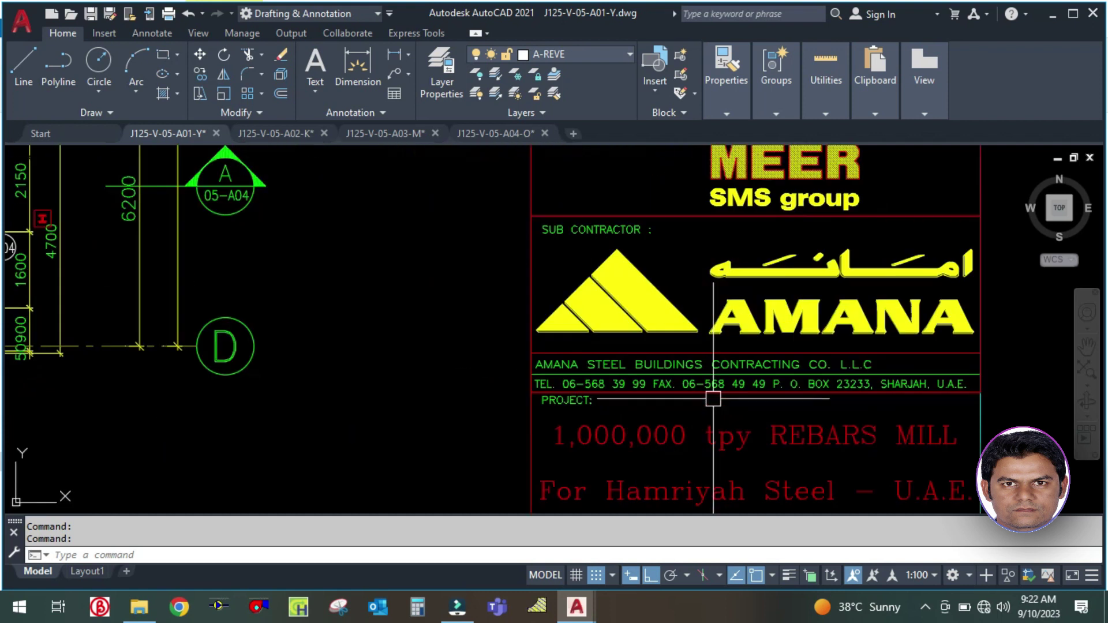
Step: Zoom onto the revision table showing revisions U to Y, latest AS BUILT dated 25/02/10
mouse_move(754, 441)
middle_down()
mouse_move(710, 367)
mouse_move(682, 210)
middle_up()
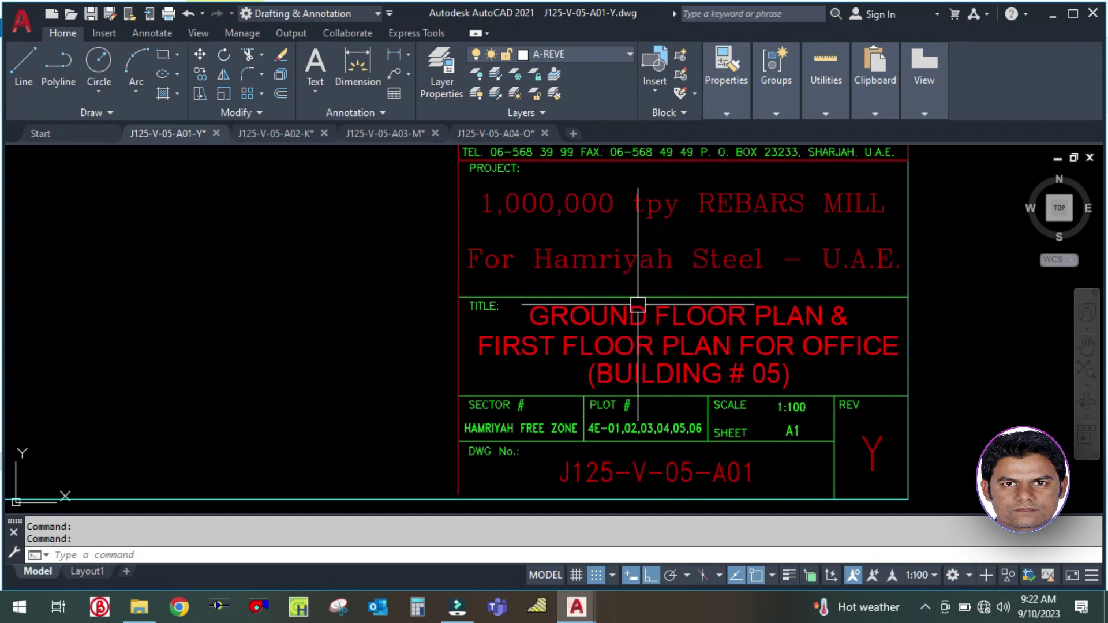
middle_drag(860, 278, 849, 346)
middle_drag(831, 174, 828, 277)
mouse_move(837, 231)
middle_down()
mouse_move(851, 341)
mouse_move(846, 508)
middle_up()
middle_drag(843, 304, 849, 453)
middle_drag(838, 412, 839, 421)
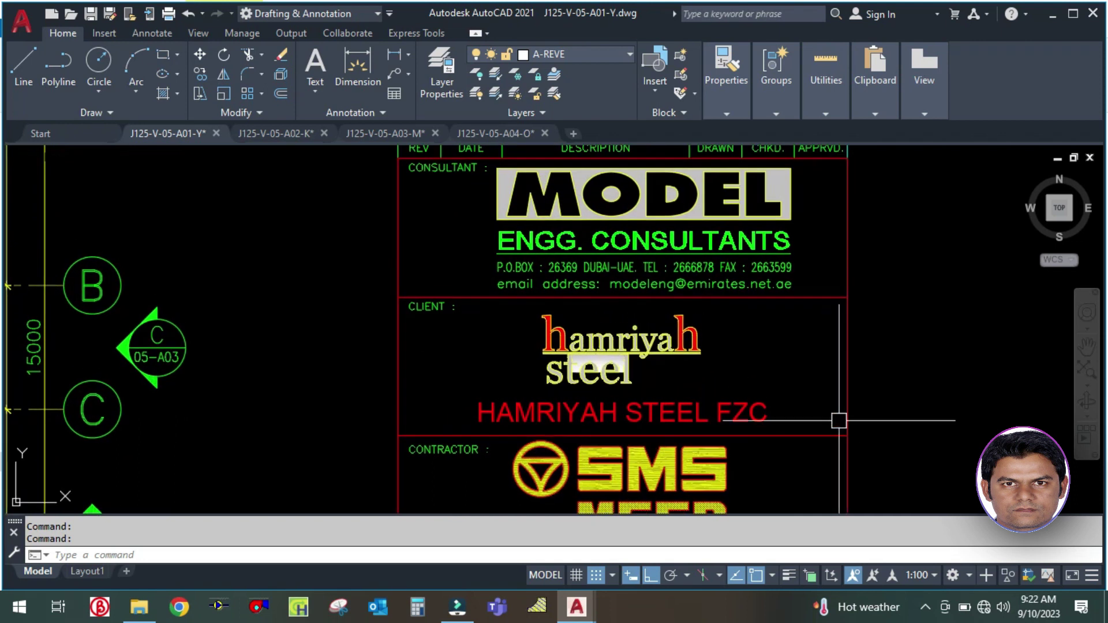
scroll(700, 298, up, 2)
scroll(759, 352, down, 3)
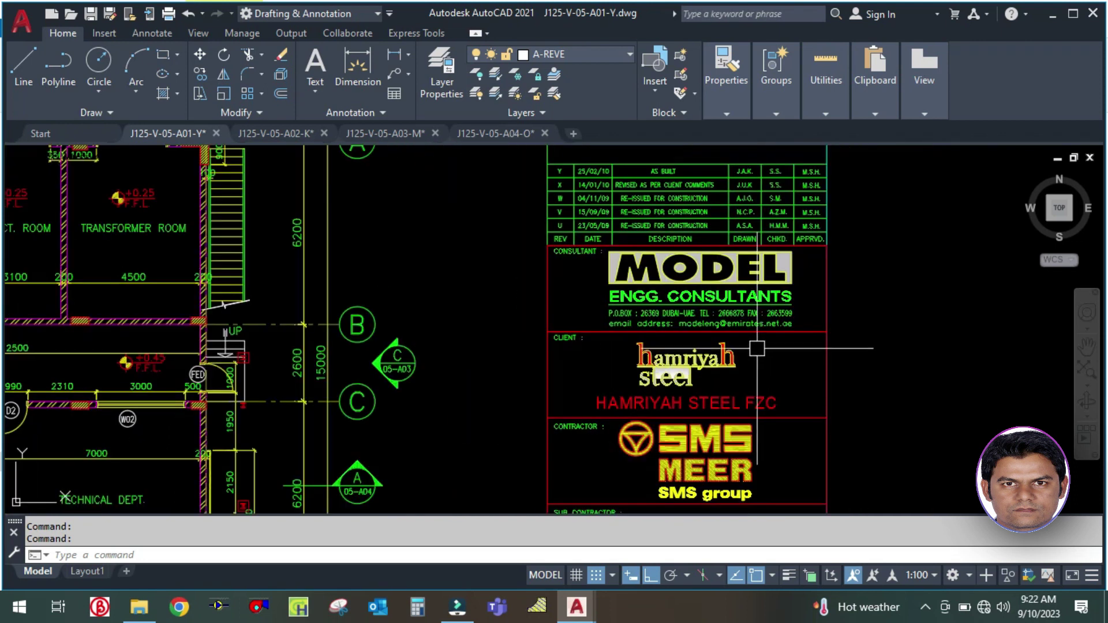
scroll(551, 239, up, 4)
scroll(551, 239, down, 2)
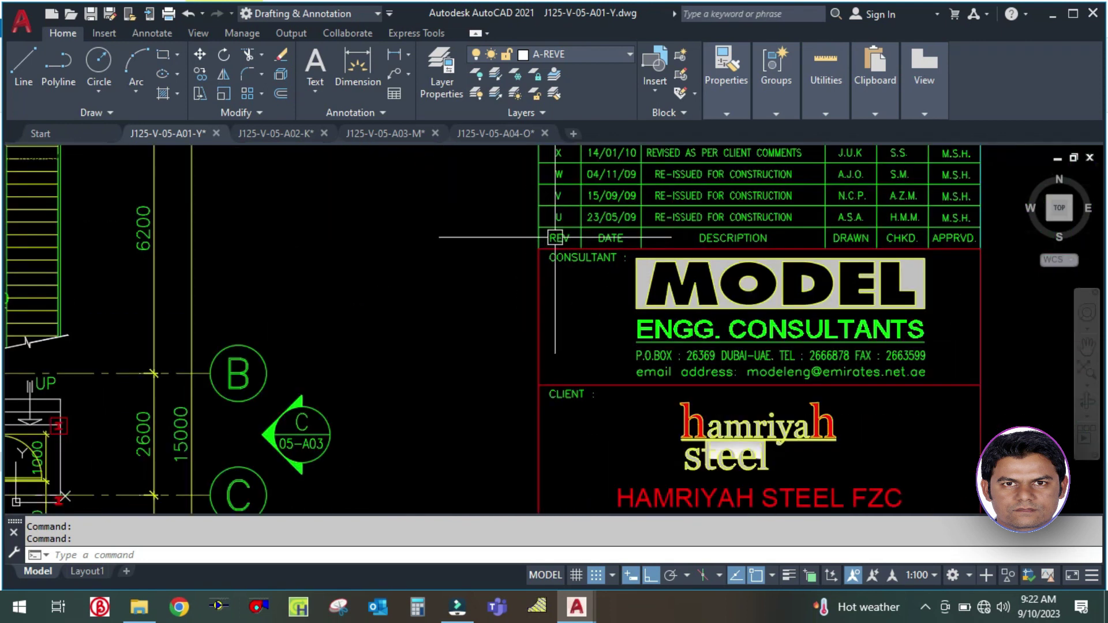
mouse_move(526, 233)
middle_down()
mouse_move(524, 289)
mouse_move(606, 314)
middle_up()
scroll(663, 321, up, 2)
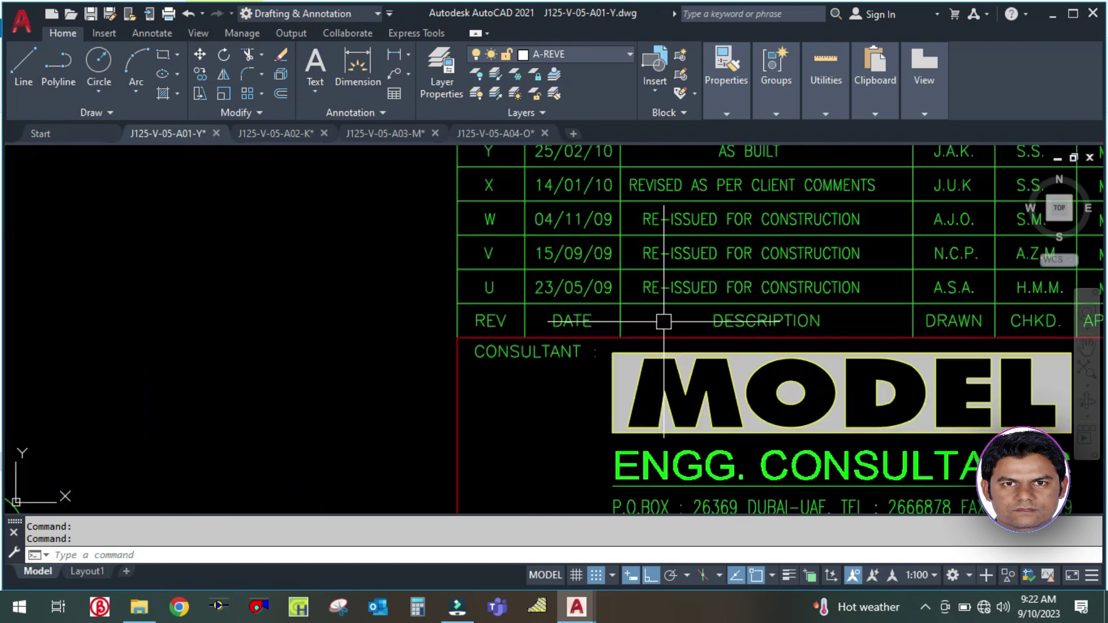
scroll(603, 286, down, 2)
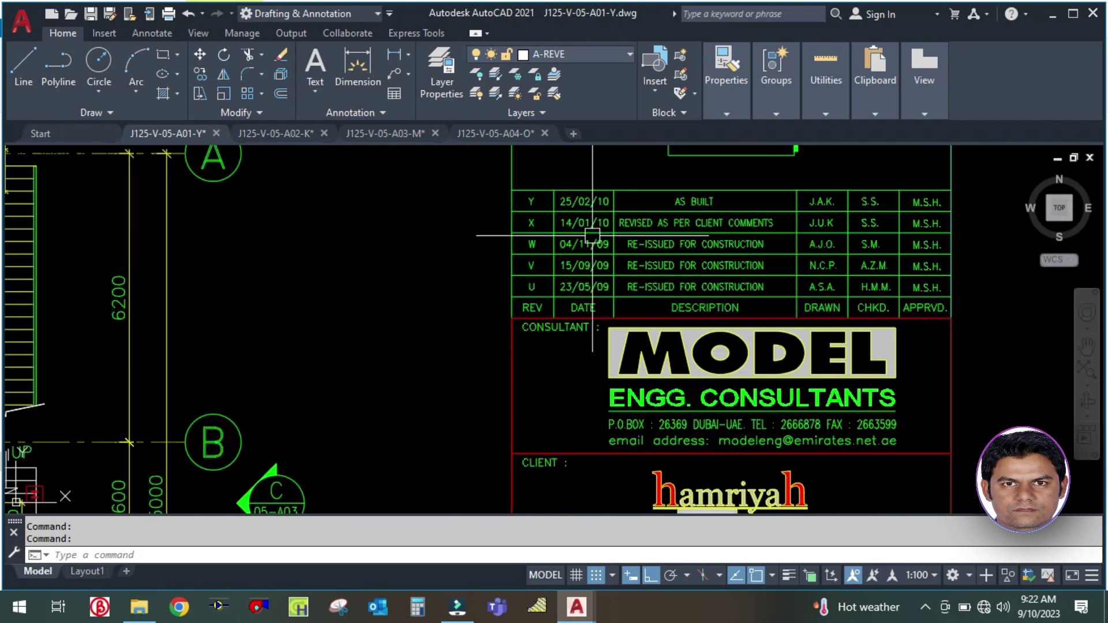
scroll(592, 235, up, 2)
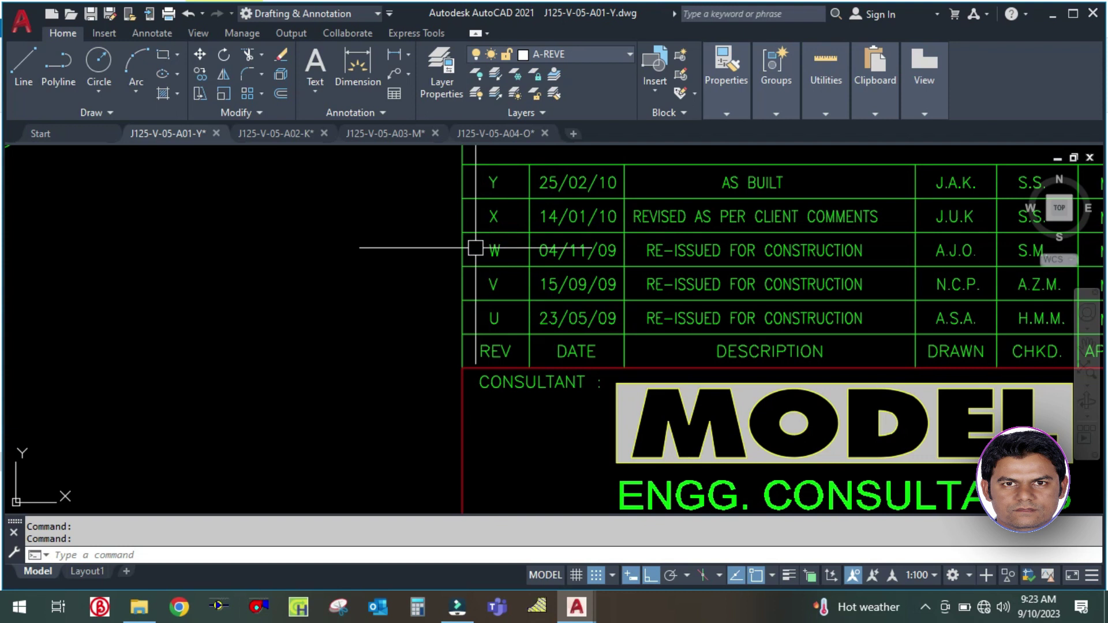
scroll(475, 248, down, 2)
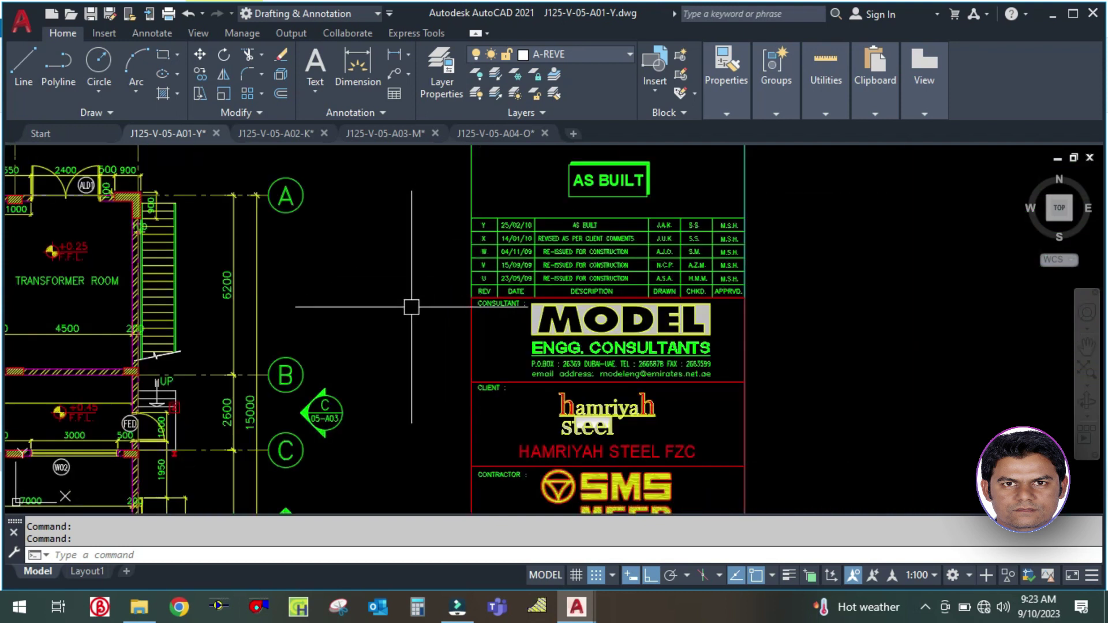
mouse_move(413, 289)
middle_down()
mouse_move(659, 362)
mouse_move(683, 315)
middle_up()
scroll(683, 314, down, 2)
scroll(362, 428, down, 3)
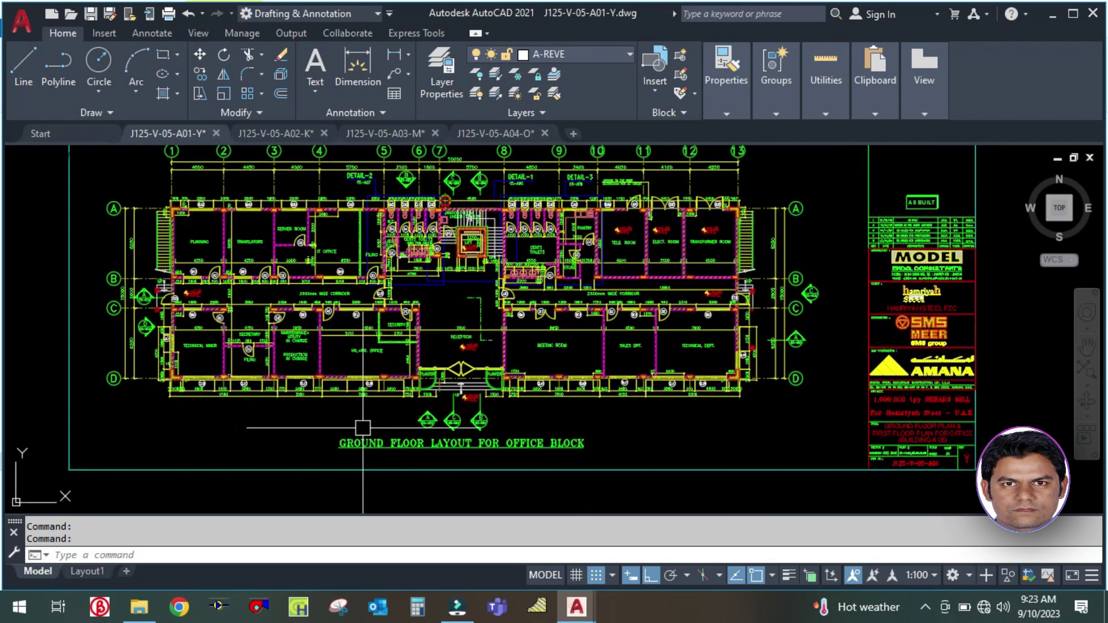
scroll(363, 427, up, 4)
scroll(450, 424, down, 2)
middle_drag(361, 316, 369, 46)
scroll(369, 347, down, 1)
middle_drag(572, 173, 571, 407)
scroll(571, 407, up, 3)
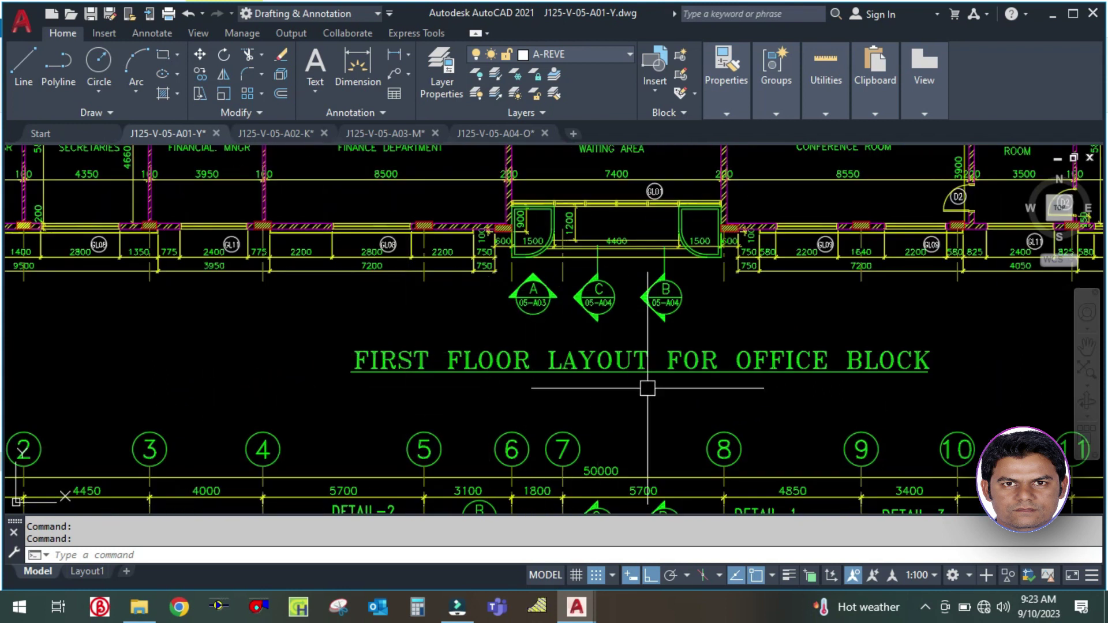
scroll(756, 378, down, 2)
middle_drag(403, 364, 402, 426)
scroll(270, 367, up, 2)
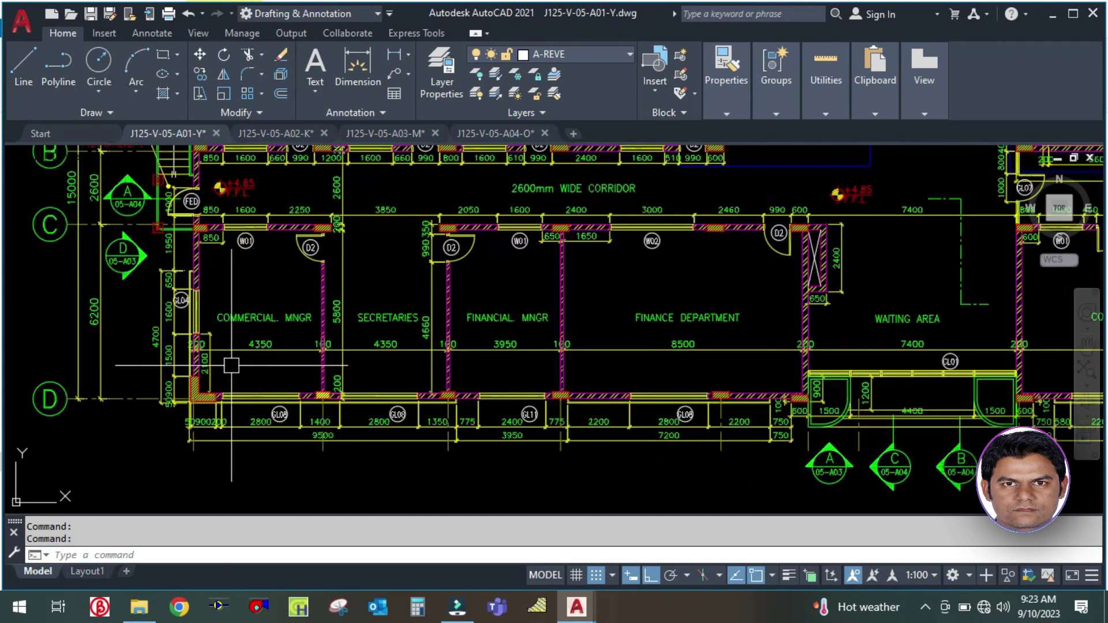
middle_drag(269, 316, 340, 357)
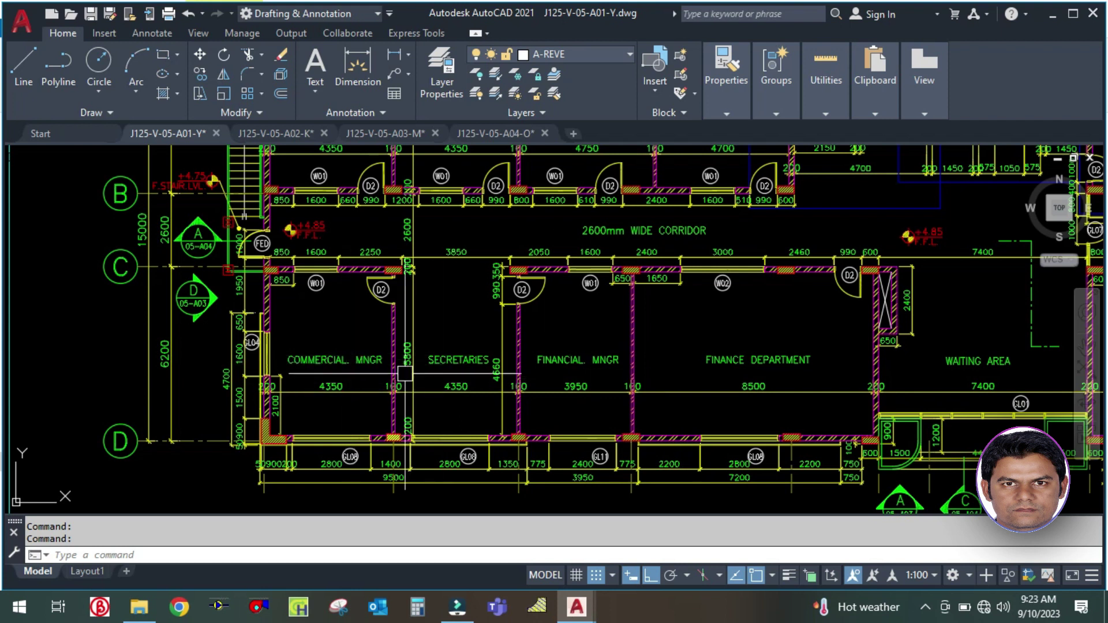
middle_drag(730, 381, 412, 356)
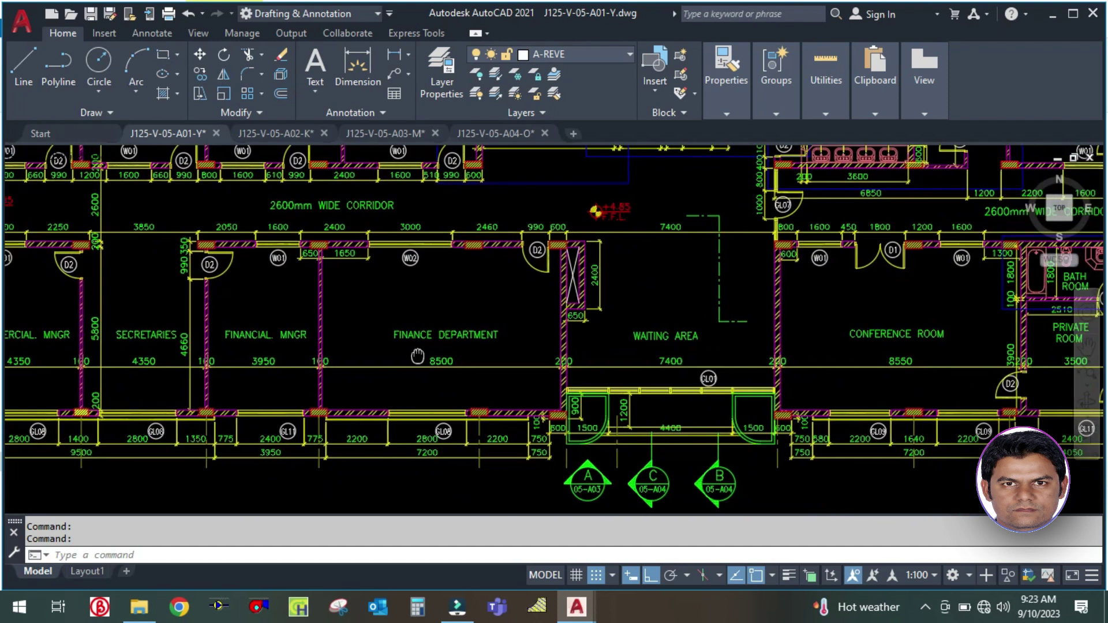
middle_drag(674, 344, 340, 355)
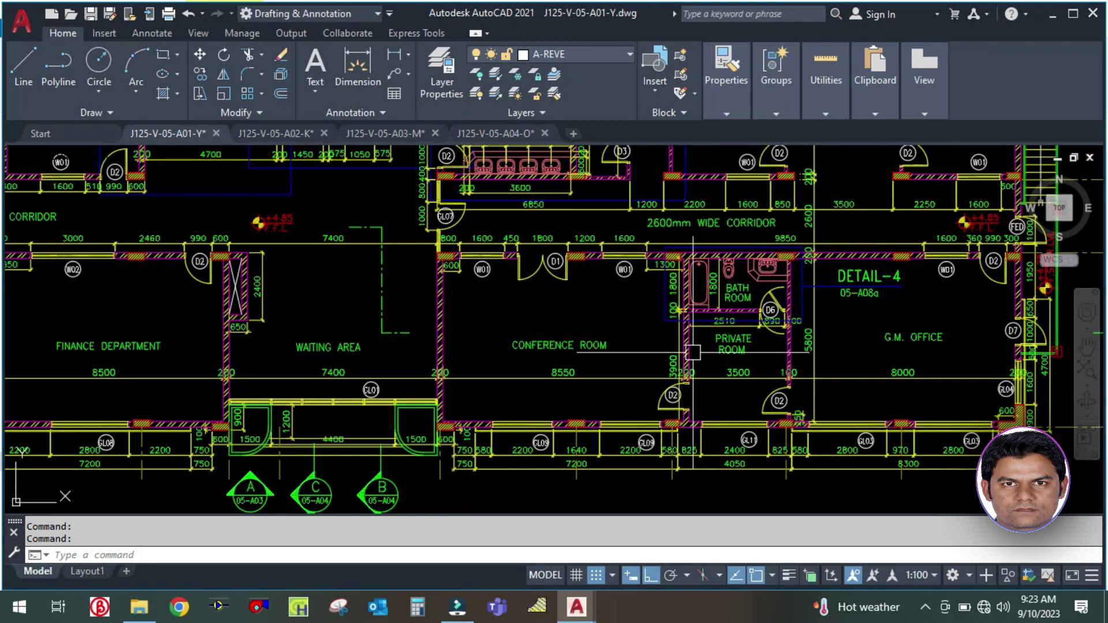
scroll(772, 356, up, 2)
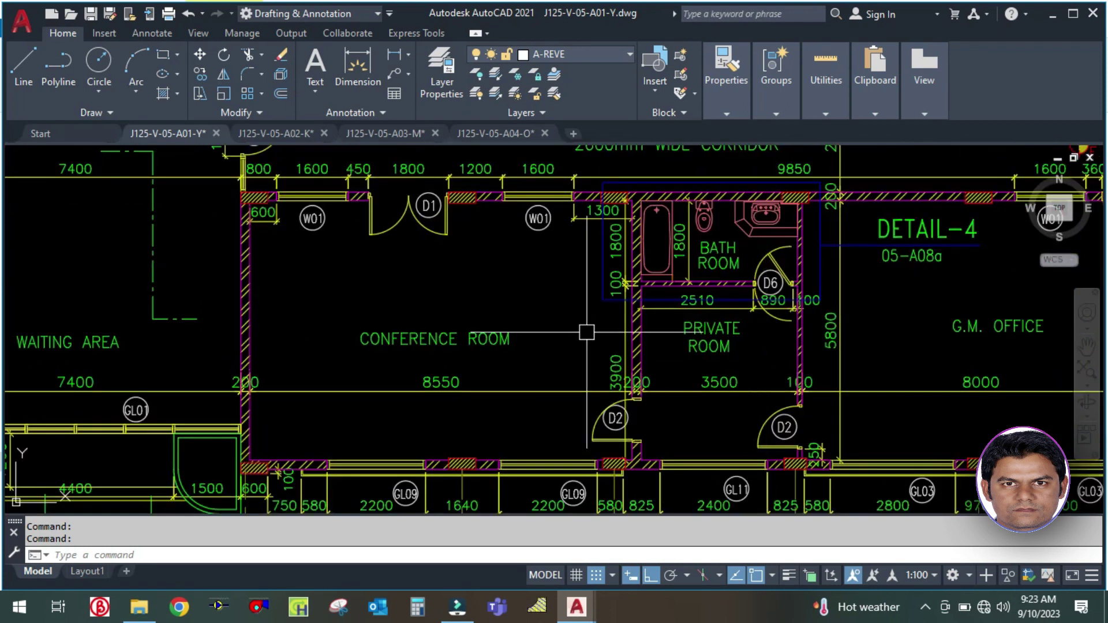
scroll(572, 330, down, 2)
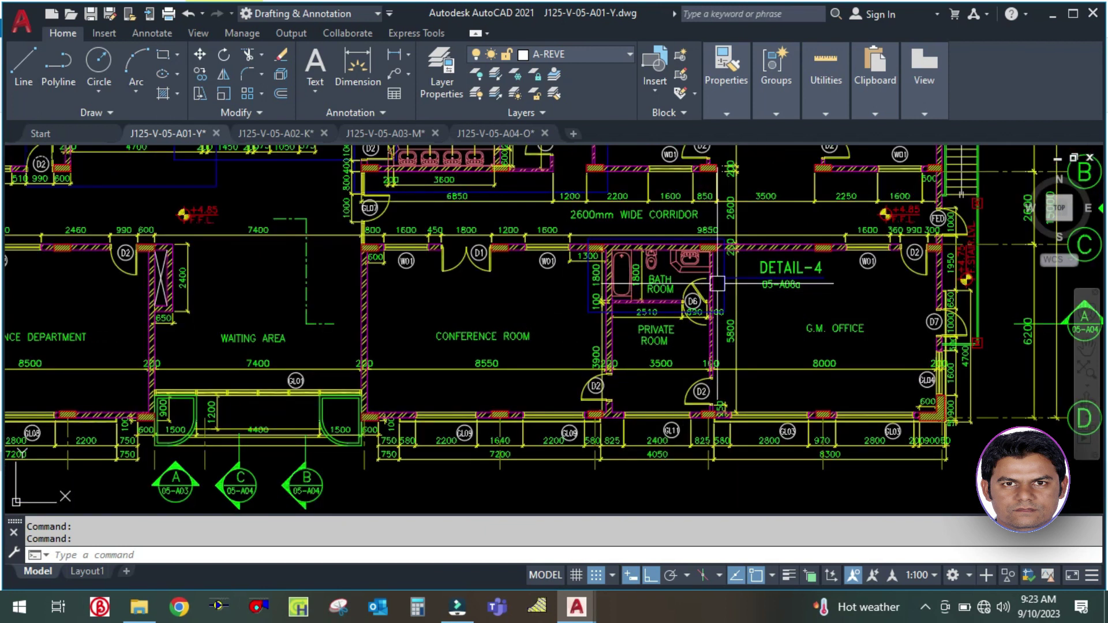
middle_drag(776, 280, 774, 387)
middle_drag(774, 248, 788, 372)
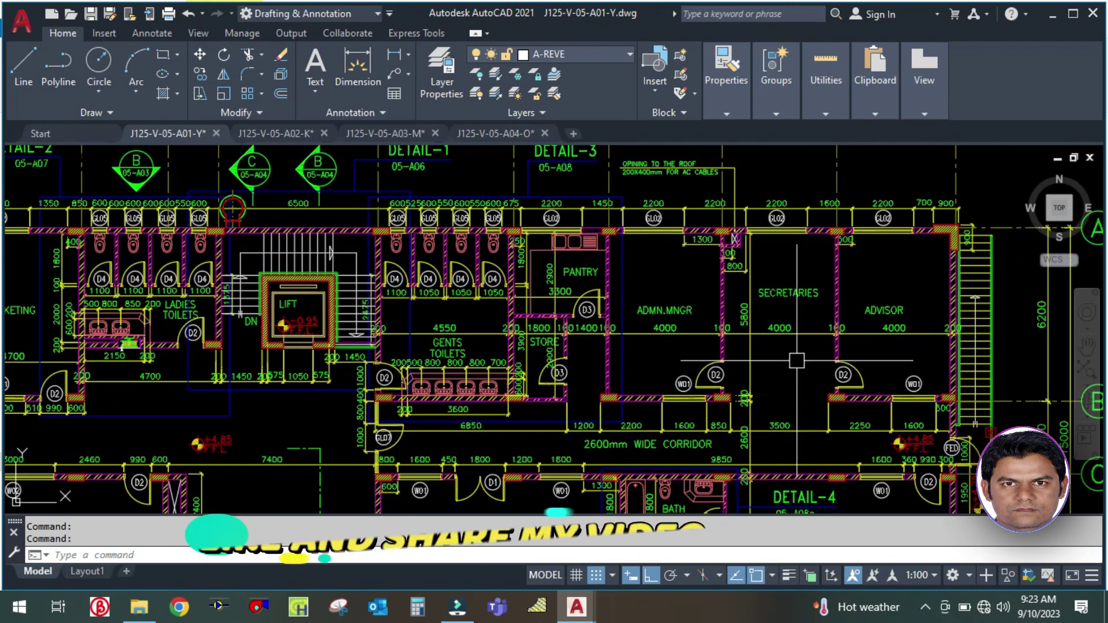
middle_drag(596, 382, 750, 371)
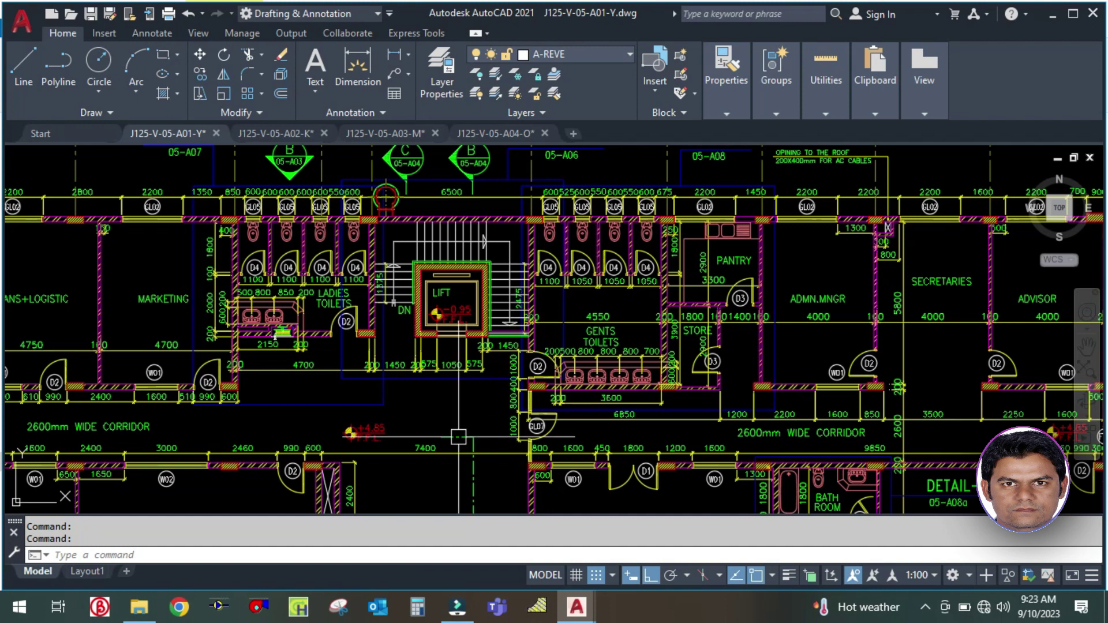
middle_drag(398, 400, 634, 437)
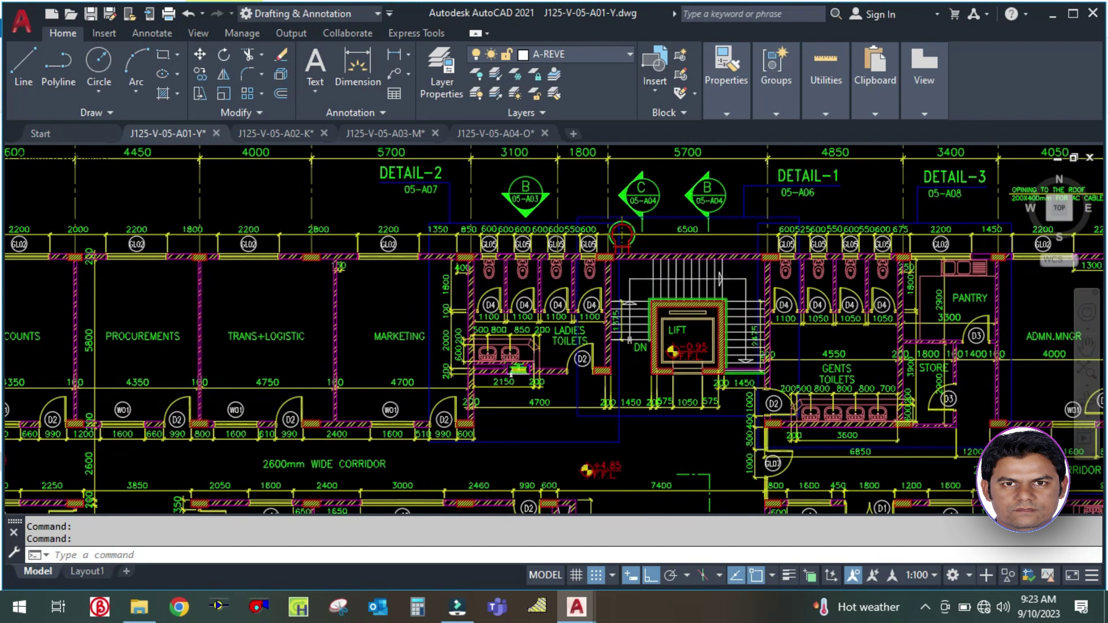
scroll(519, 373, up, 2)
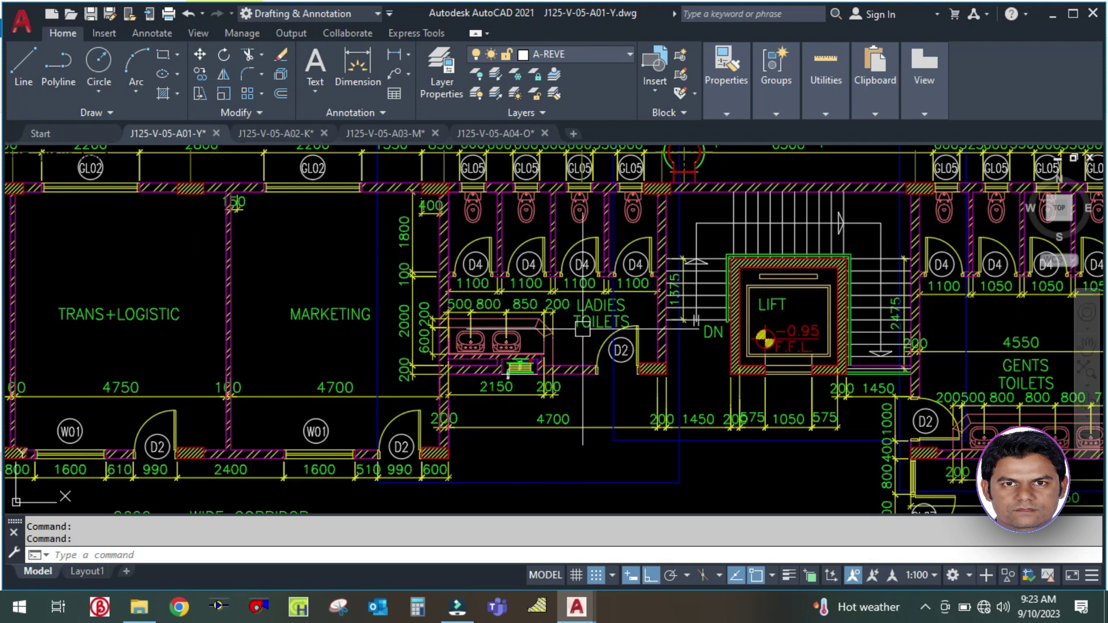
scroll(597, 390, down, 2)
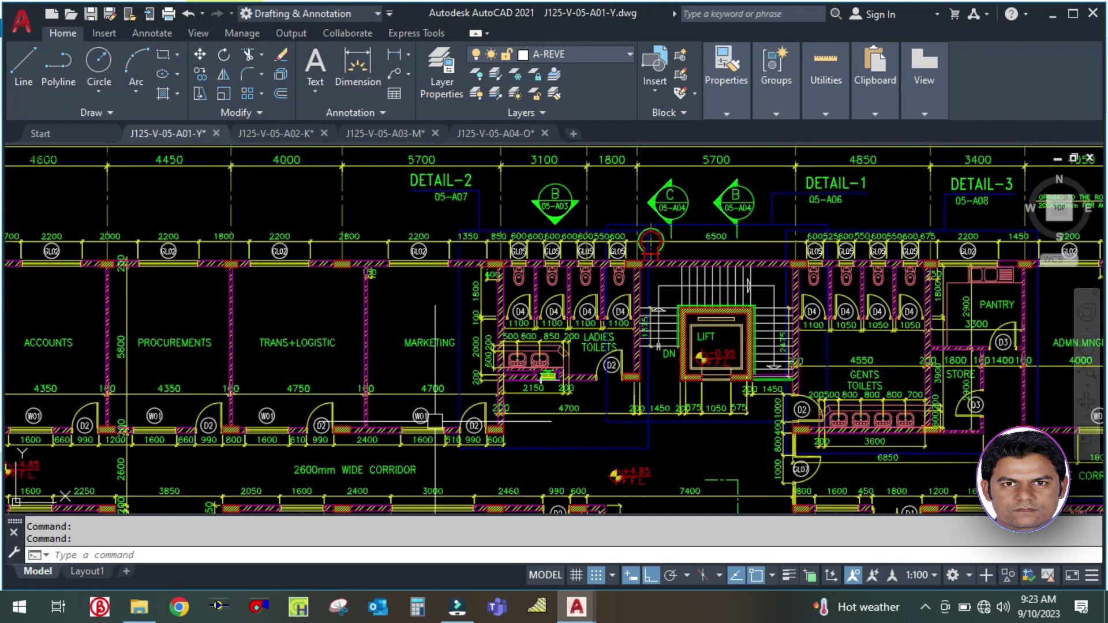
middle_drag(444, 387, 730, 379)
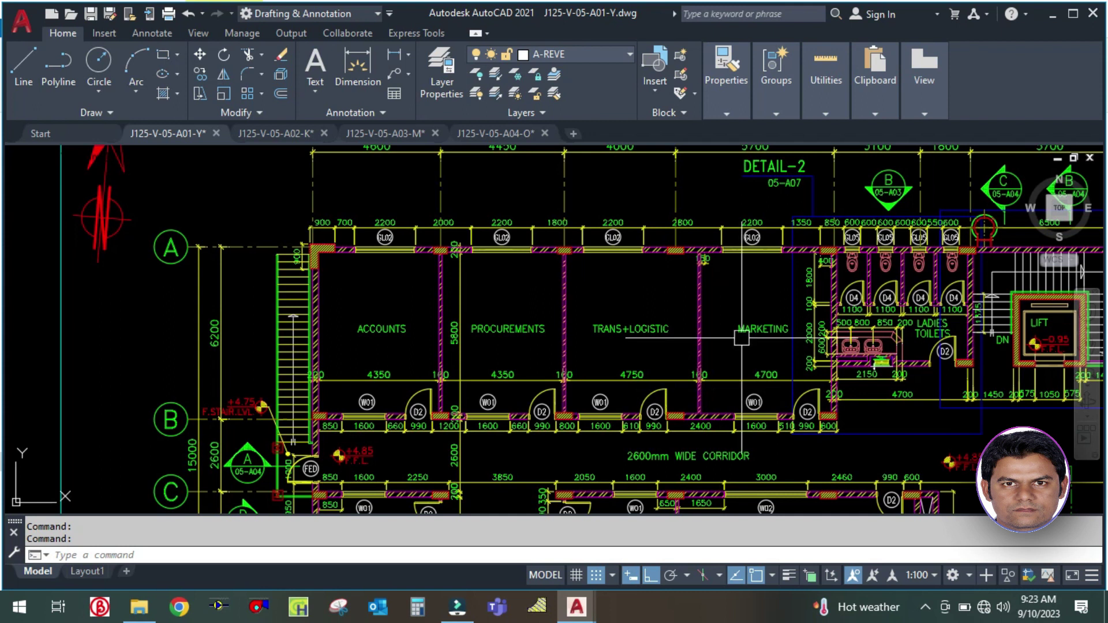
scroll(739, 338, up, 2)
middle_drag(717, 339, 743, 306)
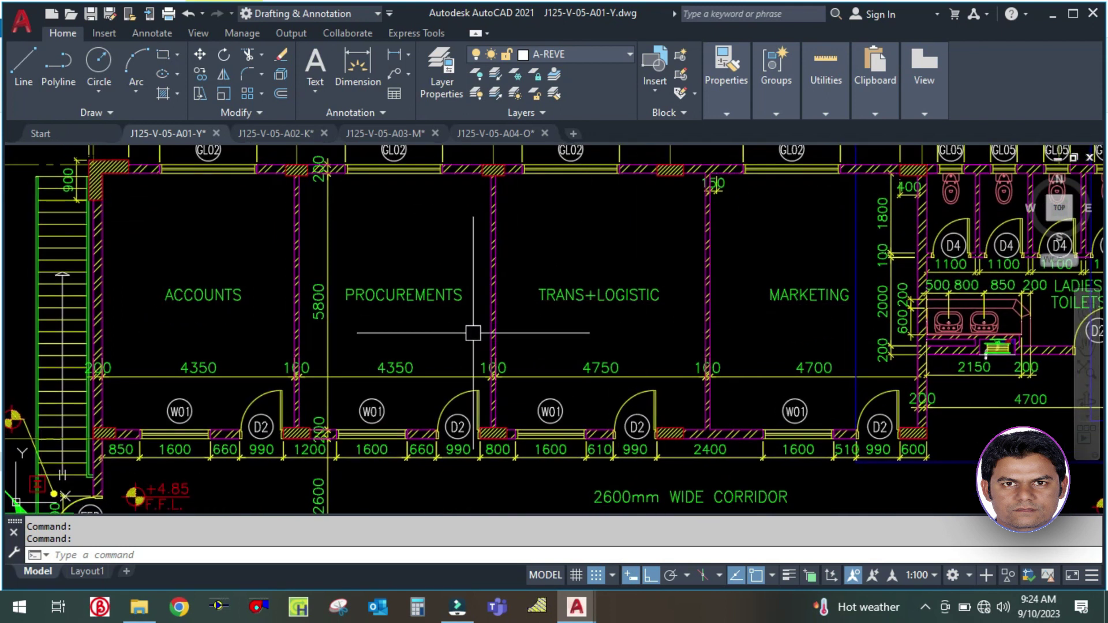
middle_drag(425, 343, 472, 363)
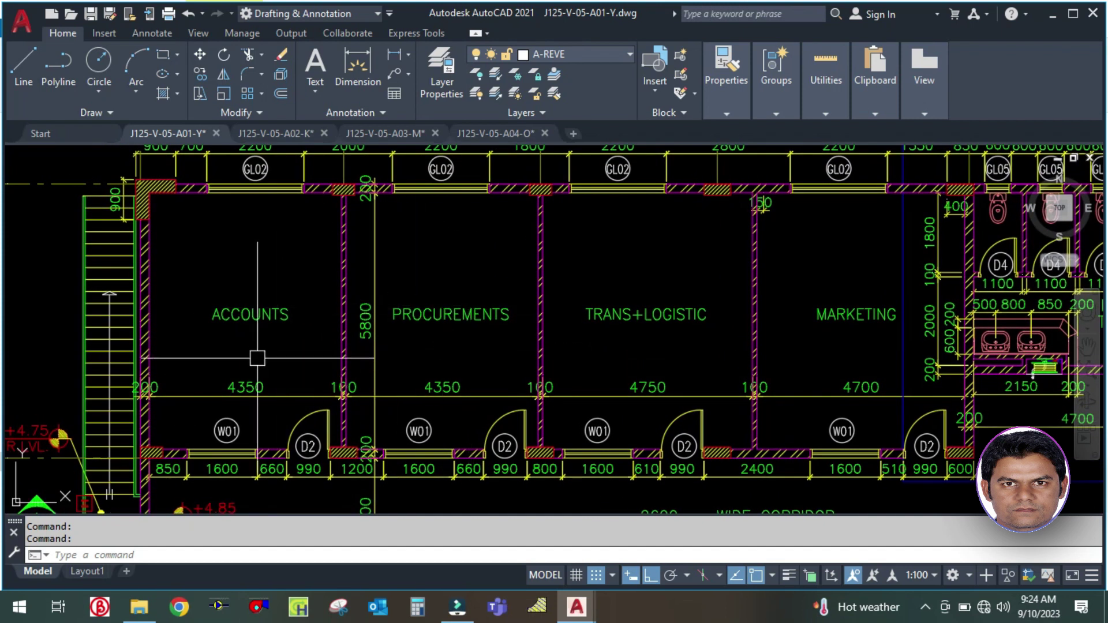
scroll(257, 358, down, 5)
middle_drag(389, 428, 367, 328)
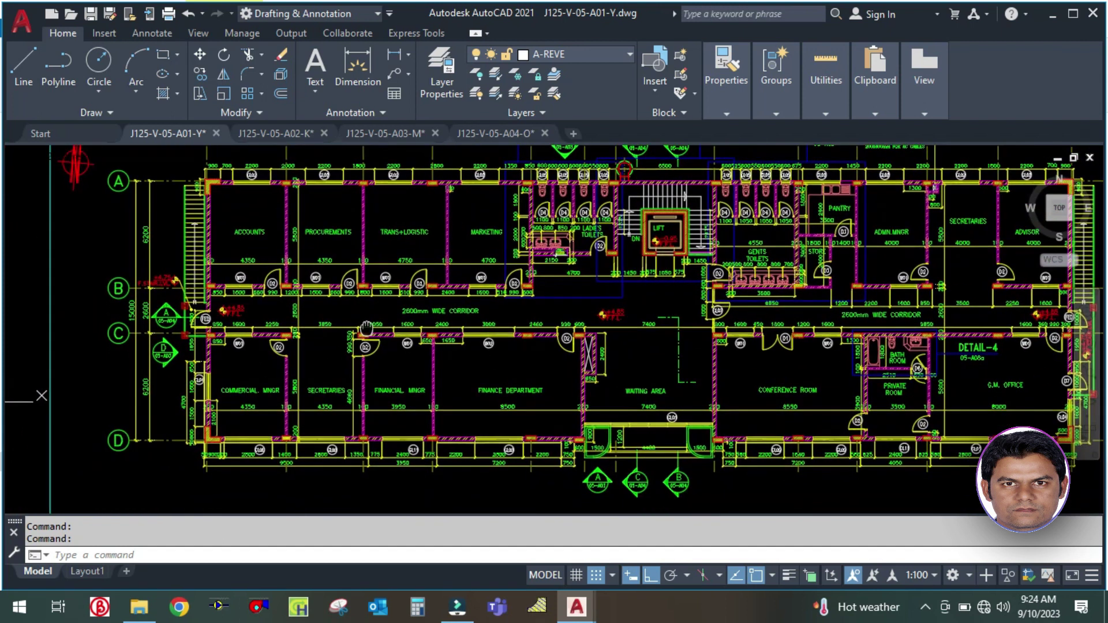
scroll(372, 324, down, 2)
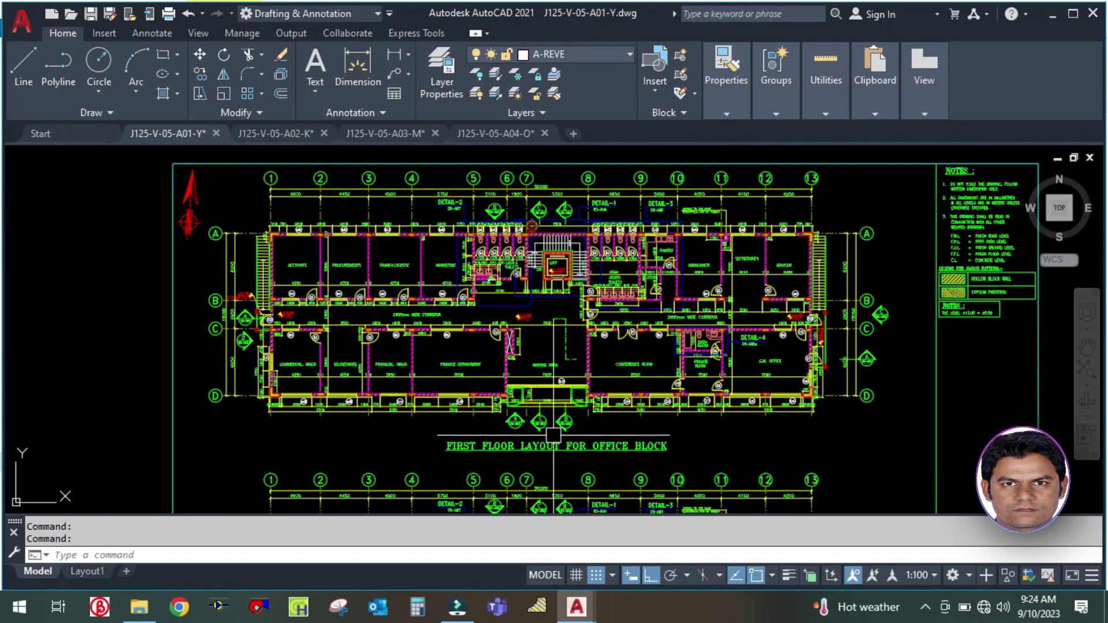
middle_drag(690, 463, 669, 409)
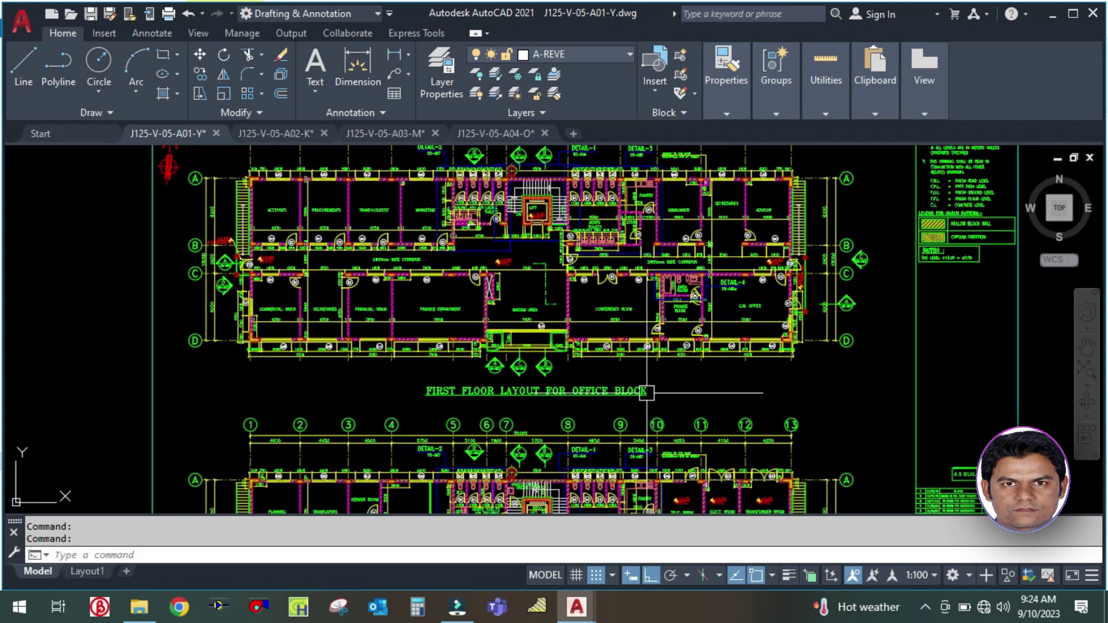
scroll(647, 404, down, 2)
scroll(645, 421, up, 1)
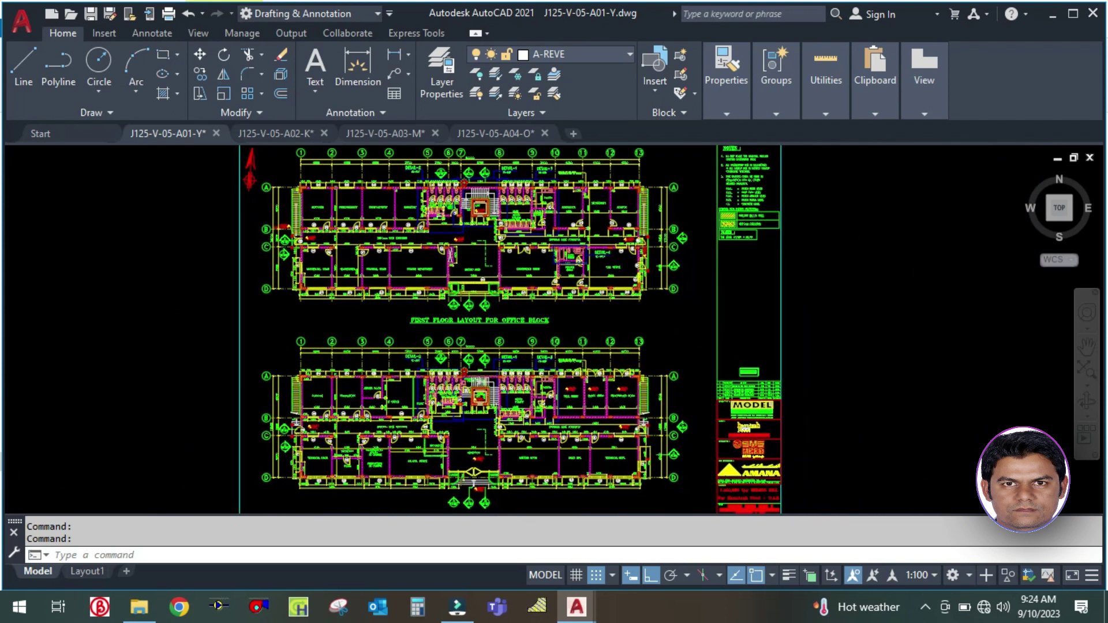
scroll(500, 396, up, 2)
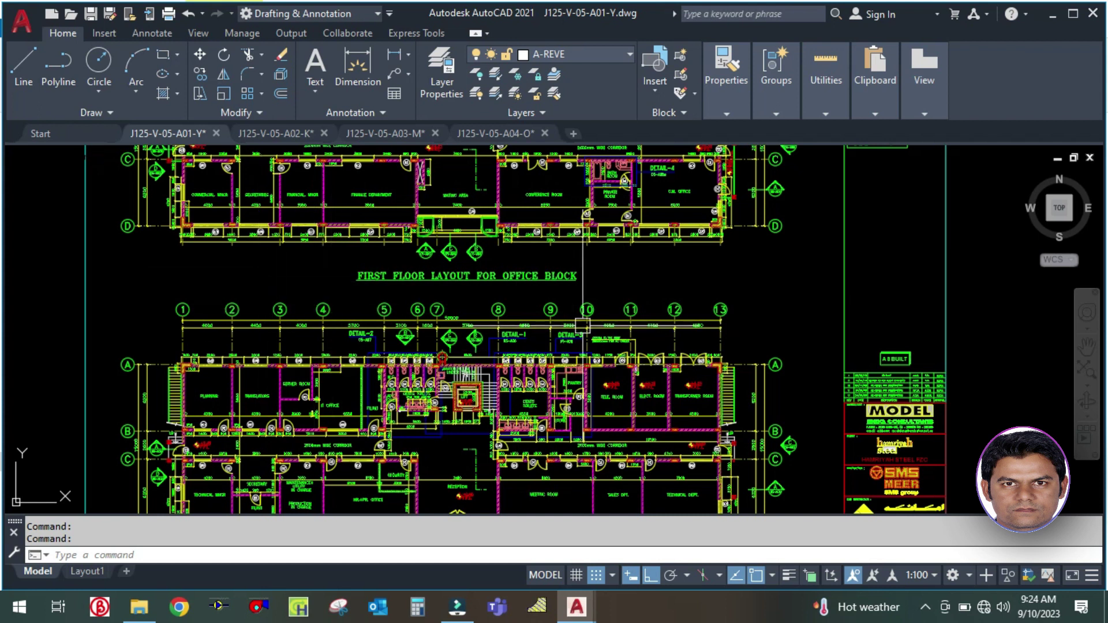
scroll(583, 325, down, 2)
middle_drag(328, 284, 326, 352)
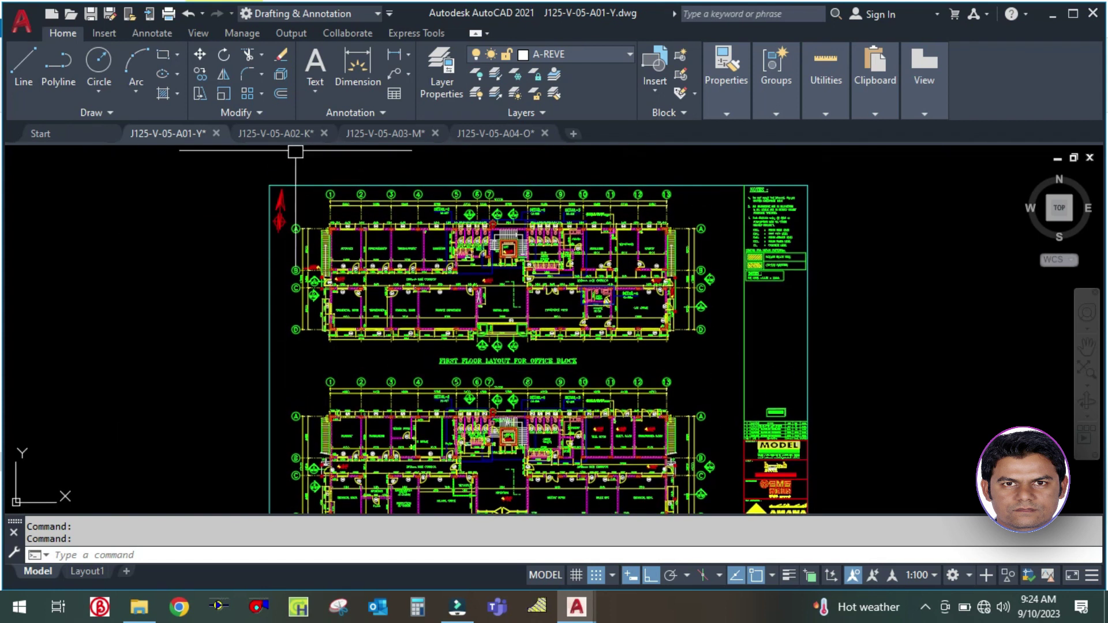
Step: Switch to J125-V-05-A02-K and view the whole ROOF LAYOUT FOR OFFICE BLOCK
click(276, 133)
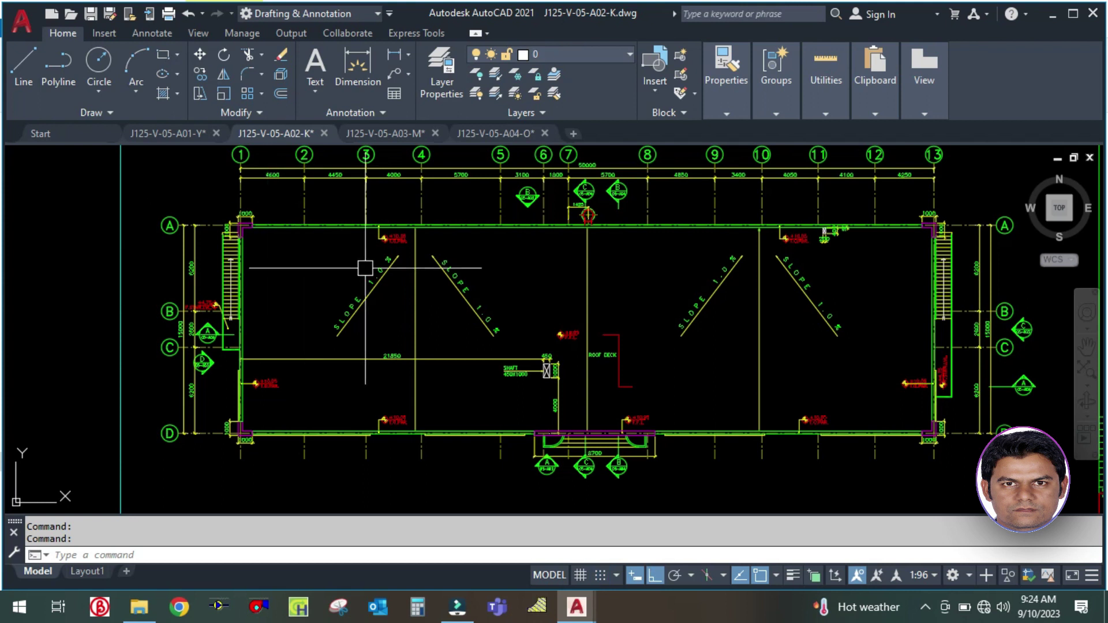
scroll(347, 272, down, 3)
scroll(418, 369, up, 3)
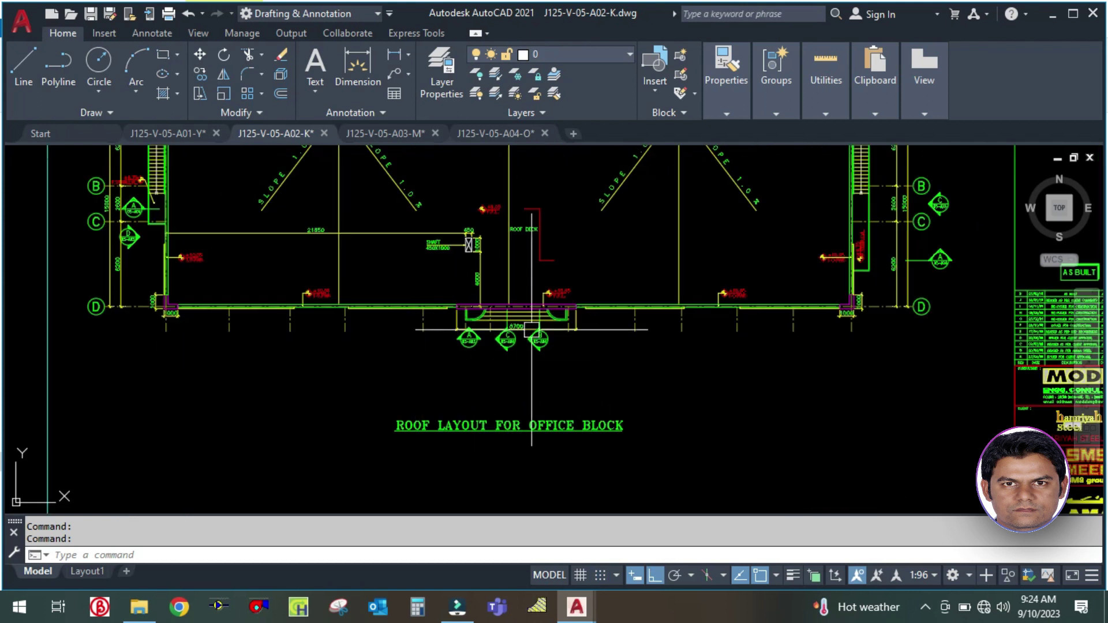
scroll(531, 330, up, 2)
middle_drag(527, 437, 516, 372)
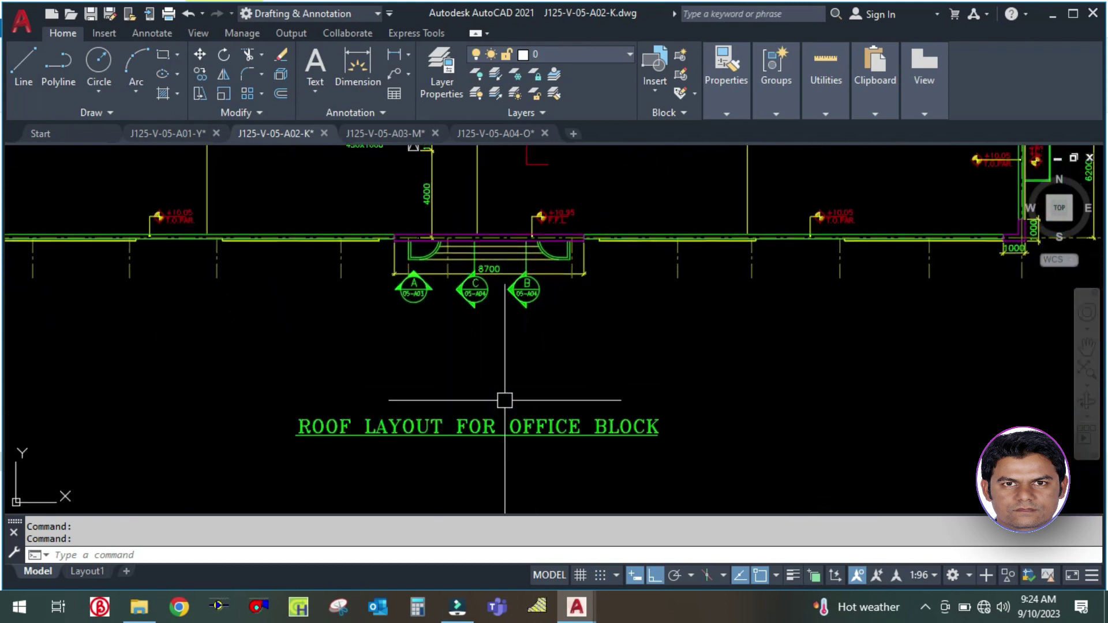
scroll(504, 400, down, 2)
middle_drag(366, 280, 375, 404)
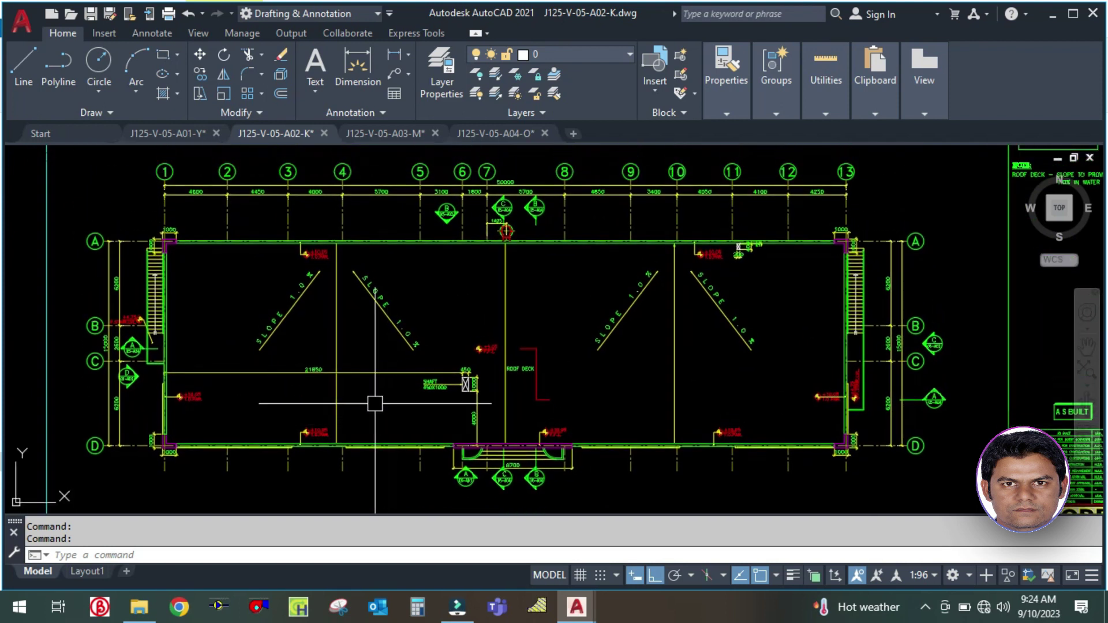
middle_drag(256, 321, 265, 366)
Step: Bring up the J125-V-05-A03-M elevations drawing
right_click(259, 372)
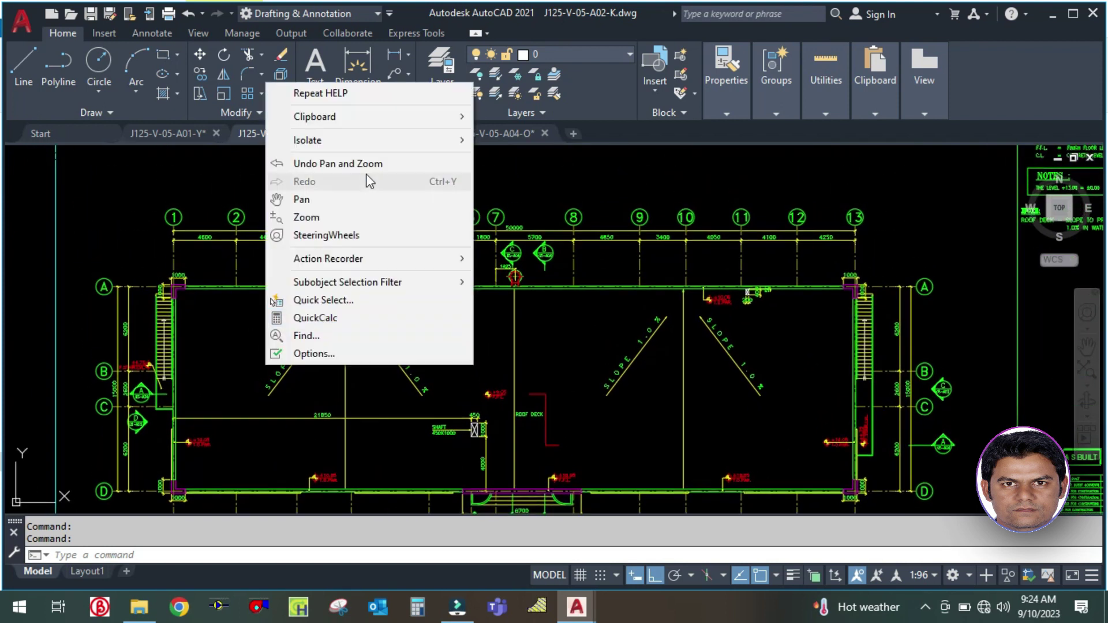
click(206, 286)
click(202, 321)
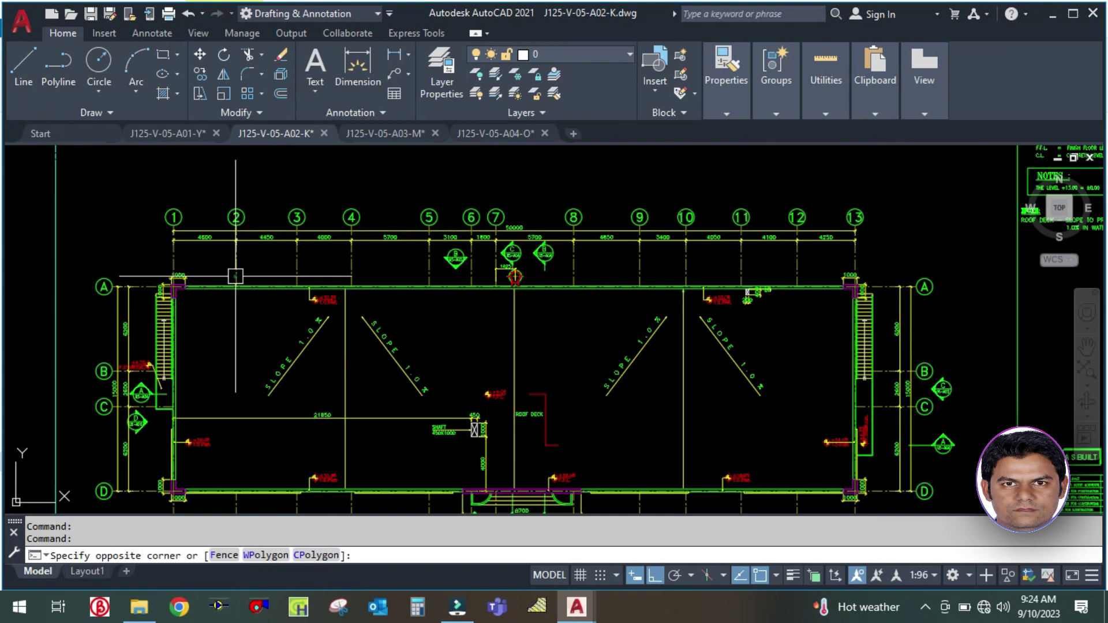
click(370, 152)
click(381, 133)
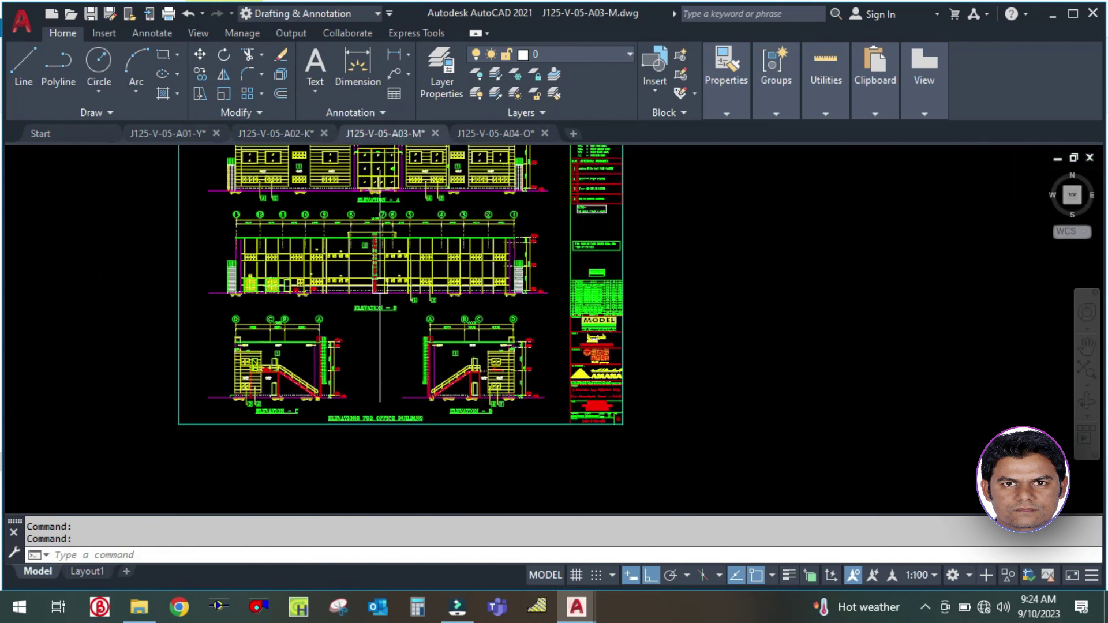
scroll(379, 285, up, 4)
middle_drag(396, 353, 503, 250)
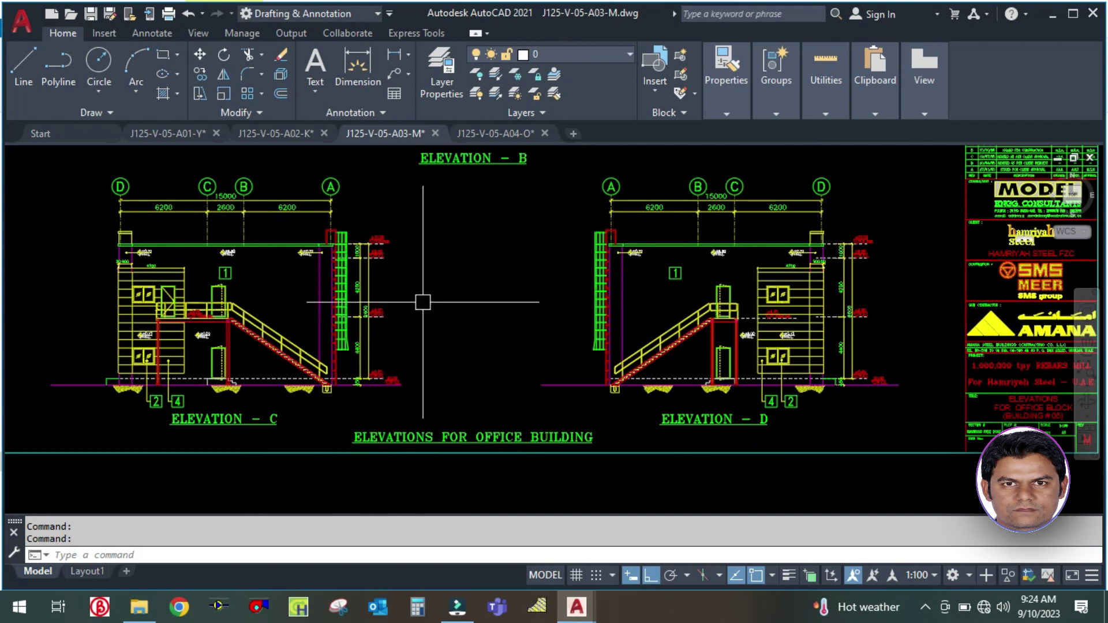
middle_drag(450, 270, 476, 429)
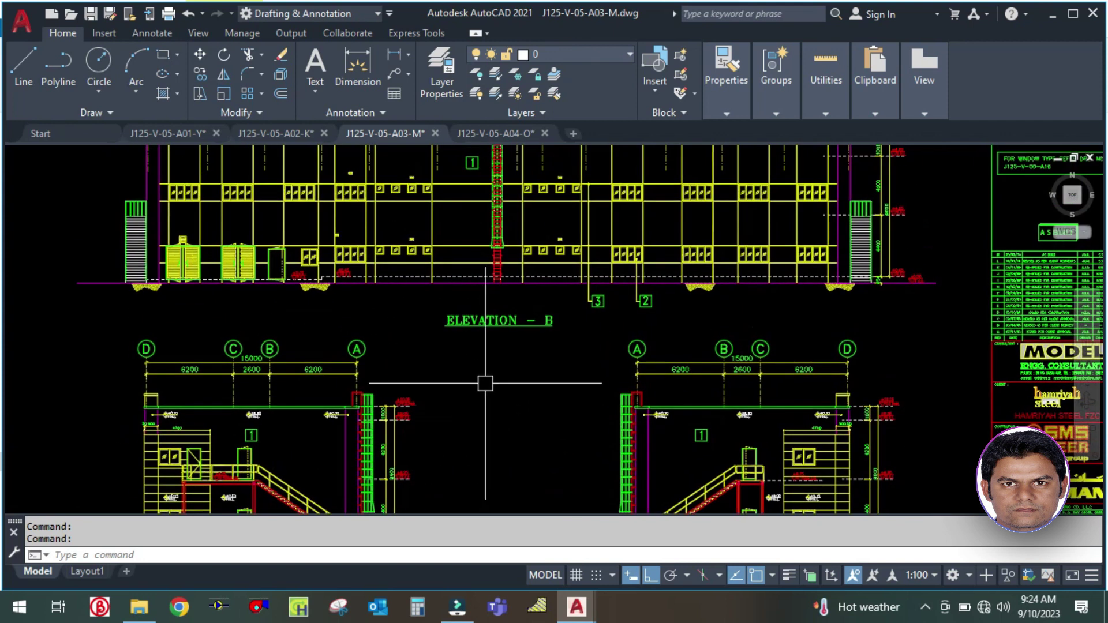
scroll(410, 309, down, 3)
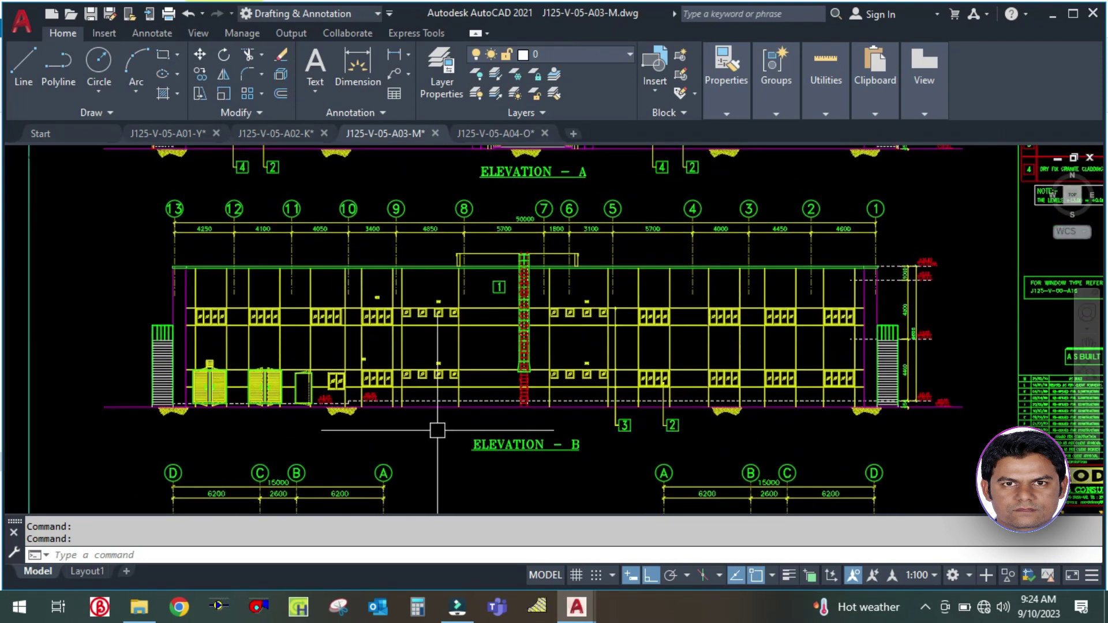
scroll(469, 260, down, 1)
scroll(468, 260, up, 4)
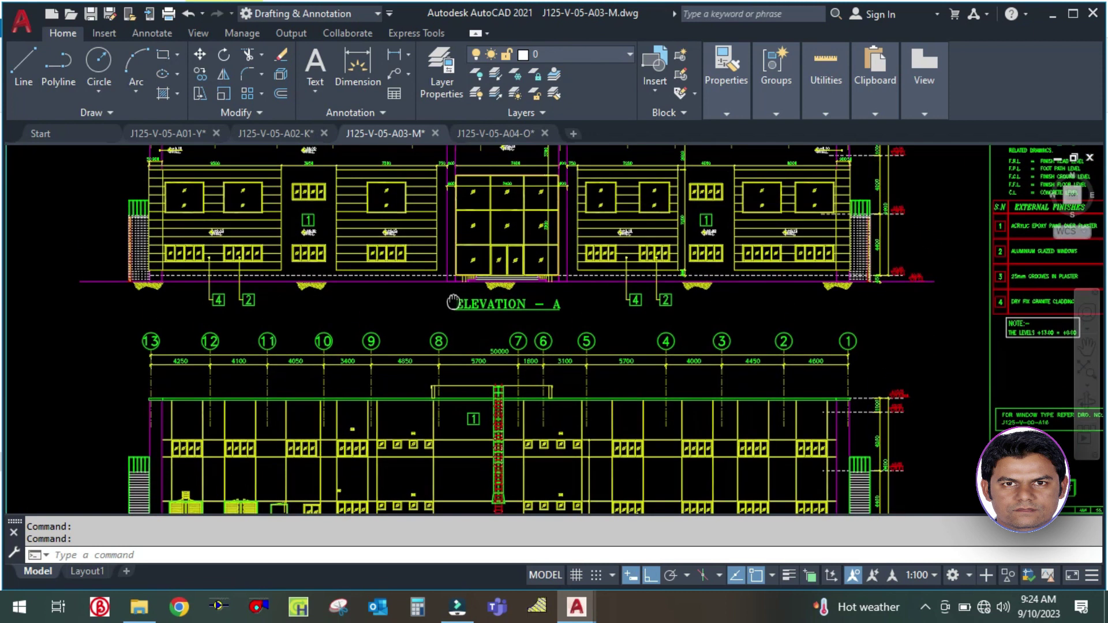
middle_drag(573, 423, 579, 280)
scroll(577, 281, down, 2)
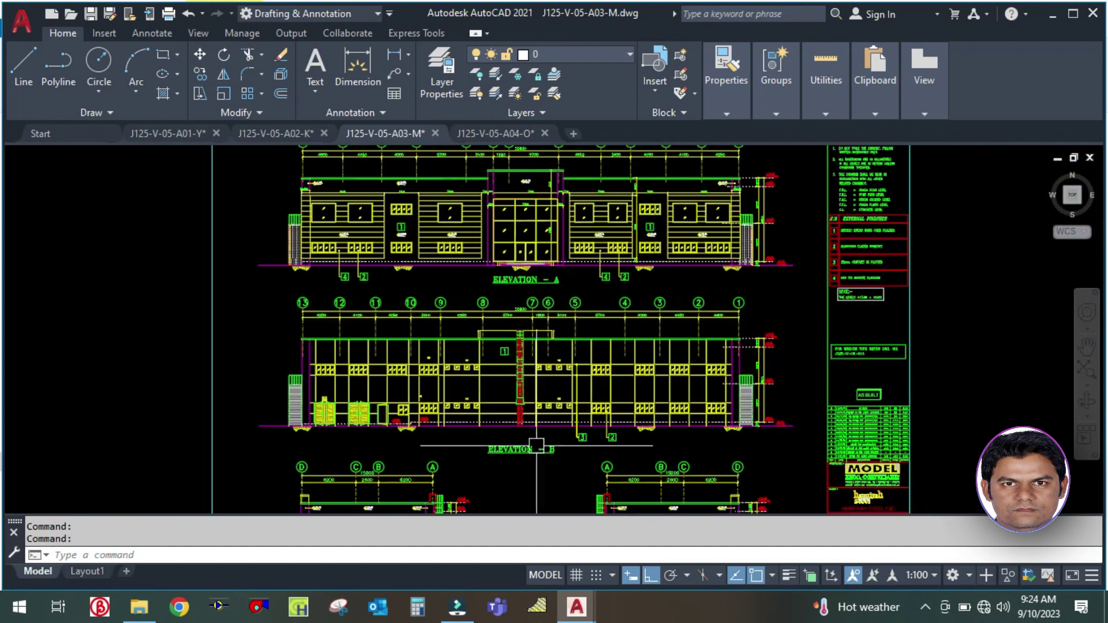
middle_drag(532, 484, 547, 333)
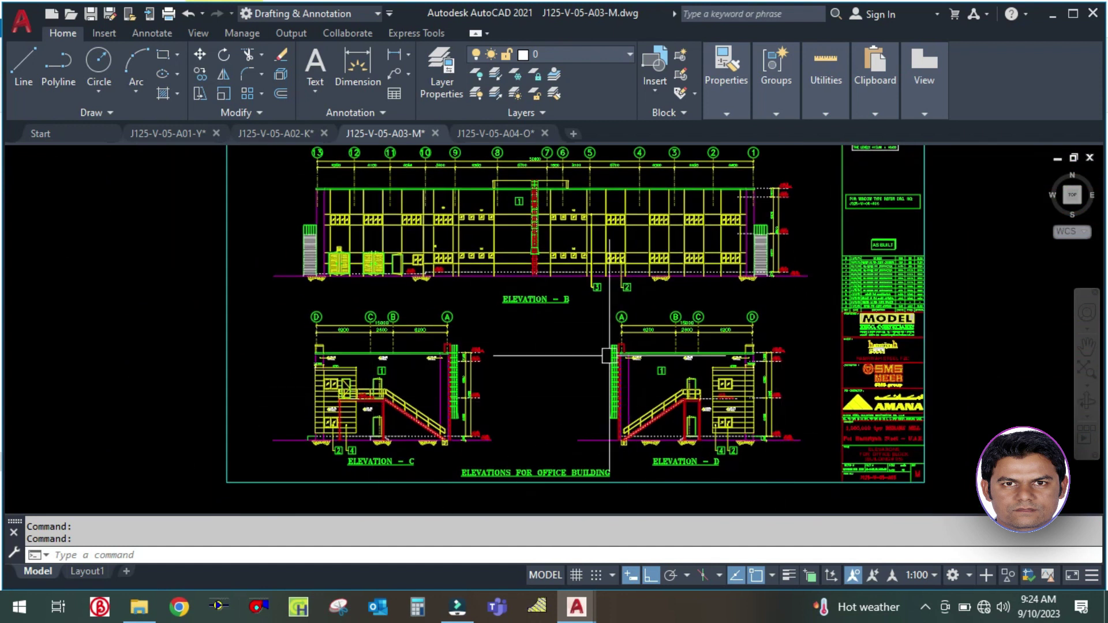
middle_drag(609, 355, 608, 418)
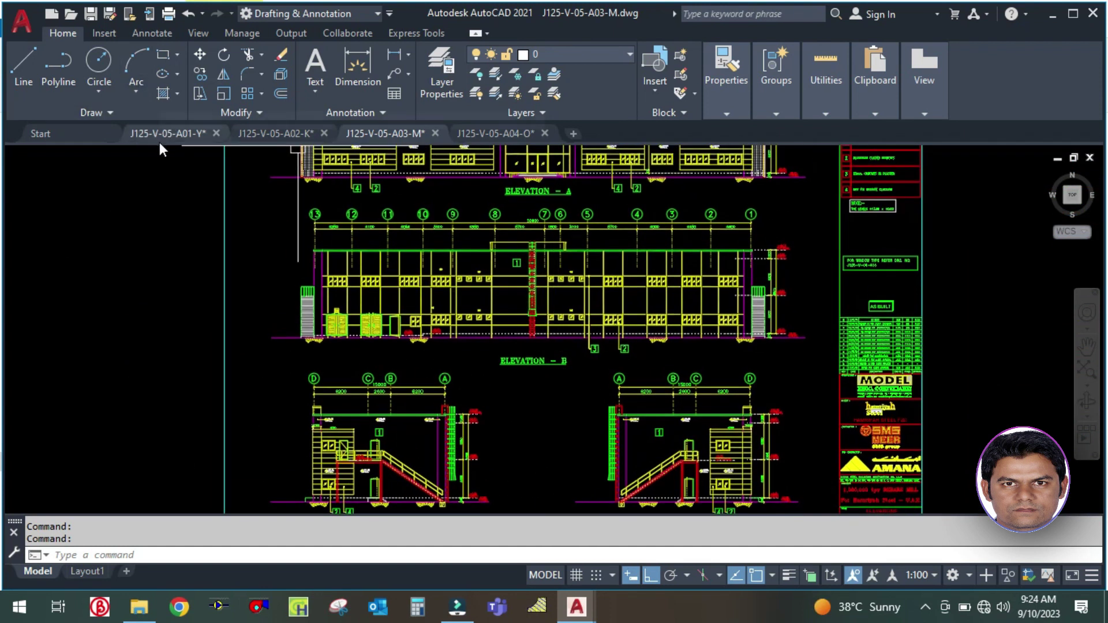
Step: Return to J125-V-05-A01-Y and zoom onto section markers B 05-A03, C 05-A04, B 05-A04
click(160, 135)
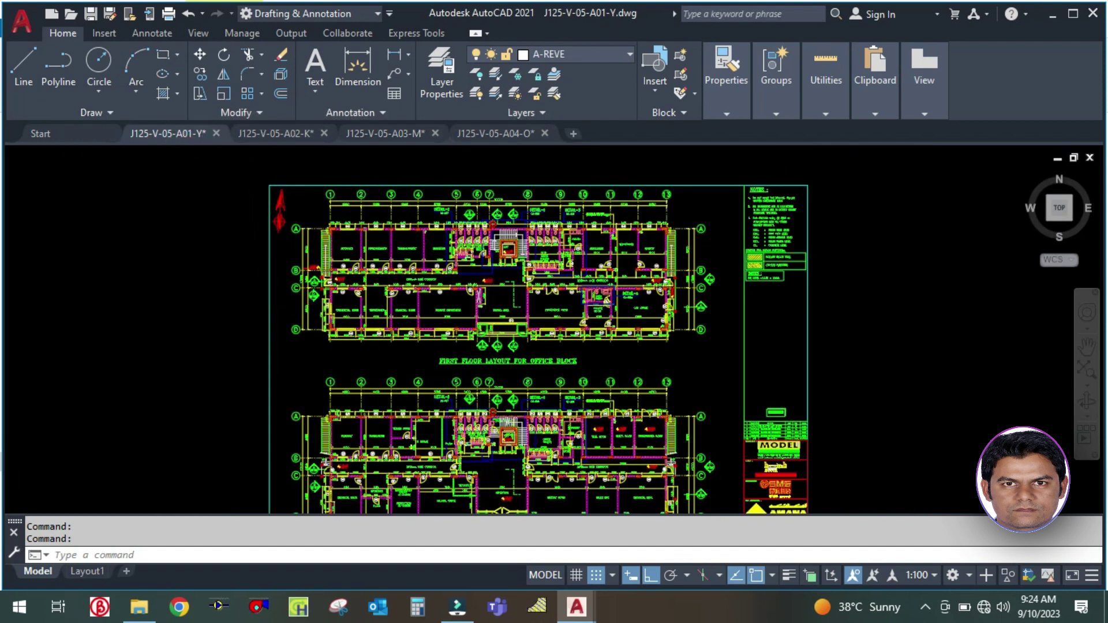
scroll(487, 357, up, 8)
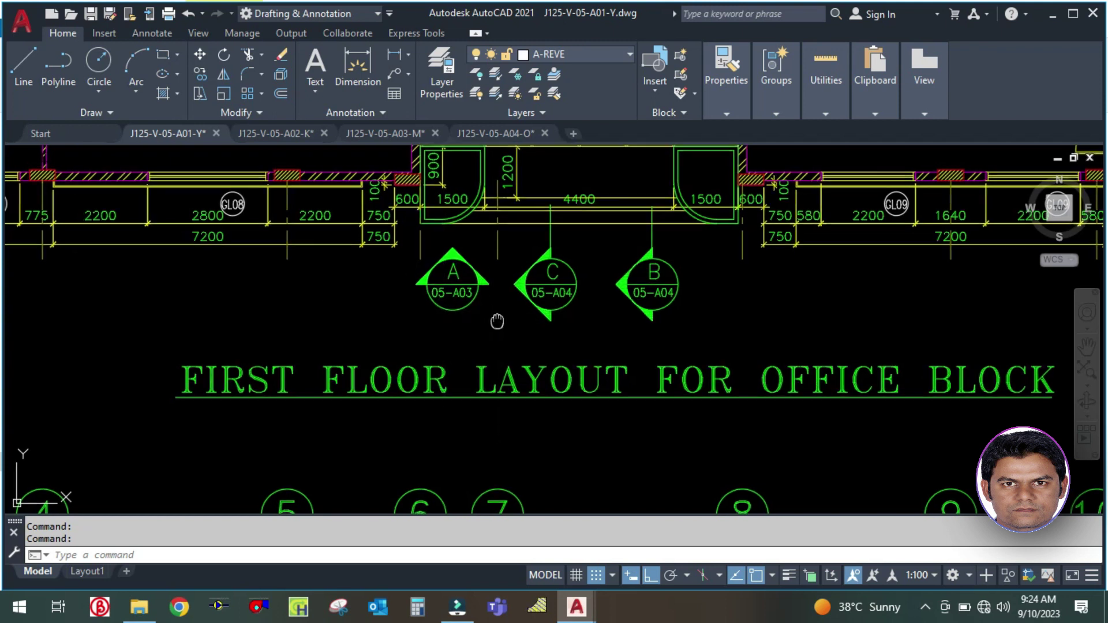
scroll(494, 317, down, 6)
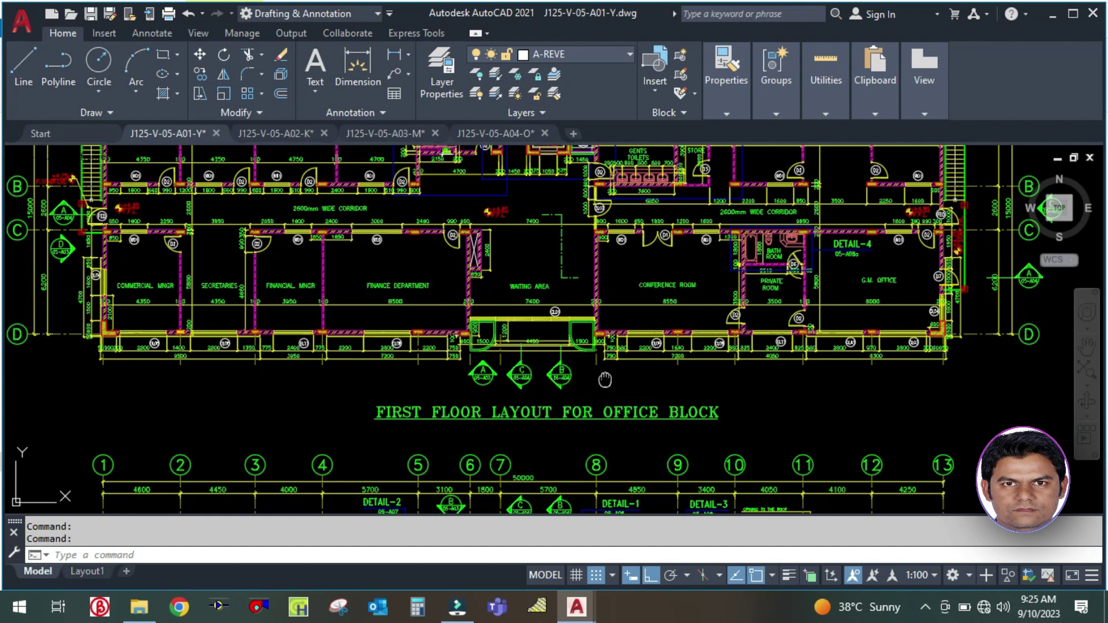
middle_drag(604, 380, 578, 525)
scroll(430, 154, up, 4)
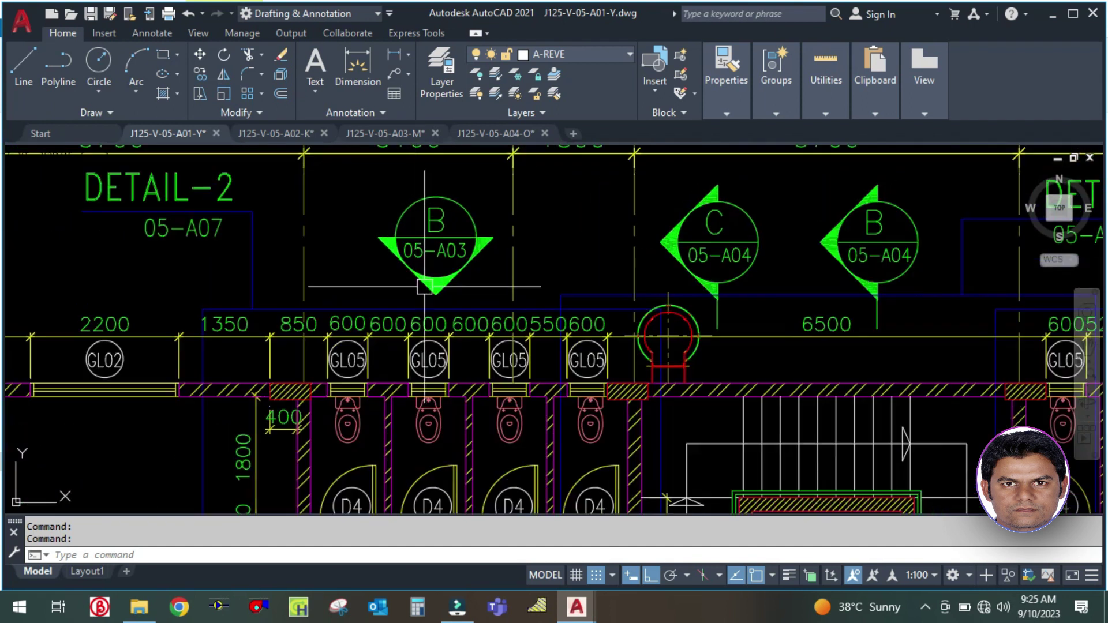
scroll(481, 253, down, 5)
scroll(481, 252, up, 5)
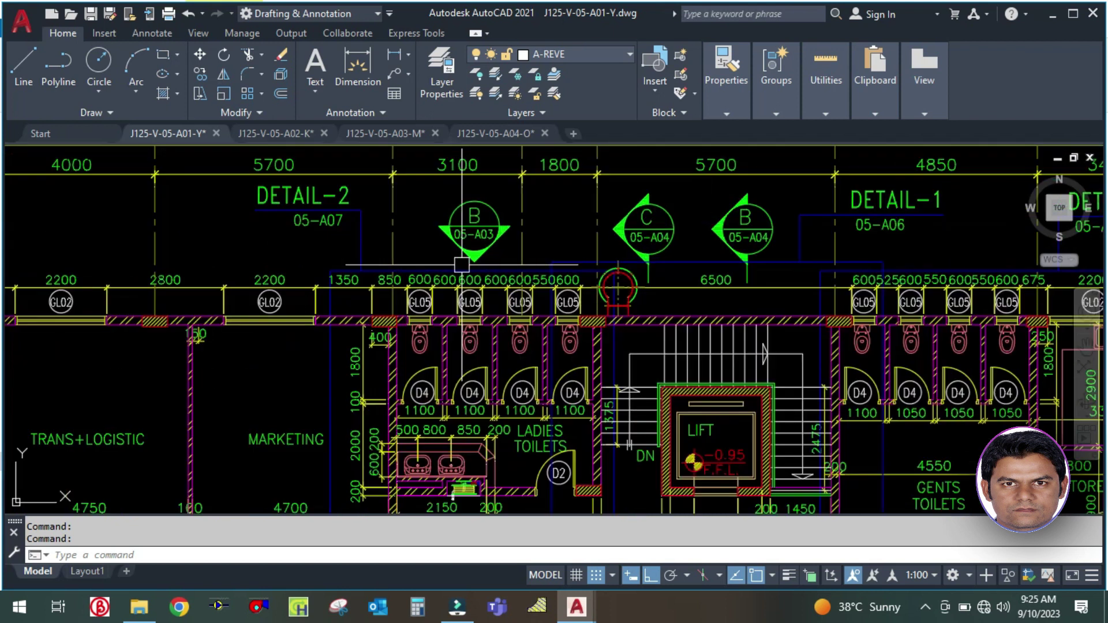
middle_drag(465, 243, 506, 299)
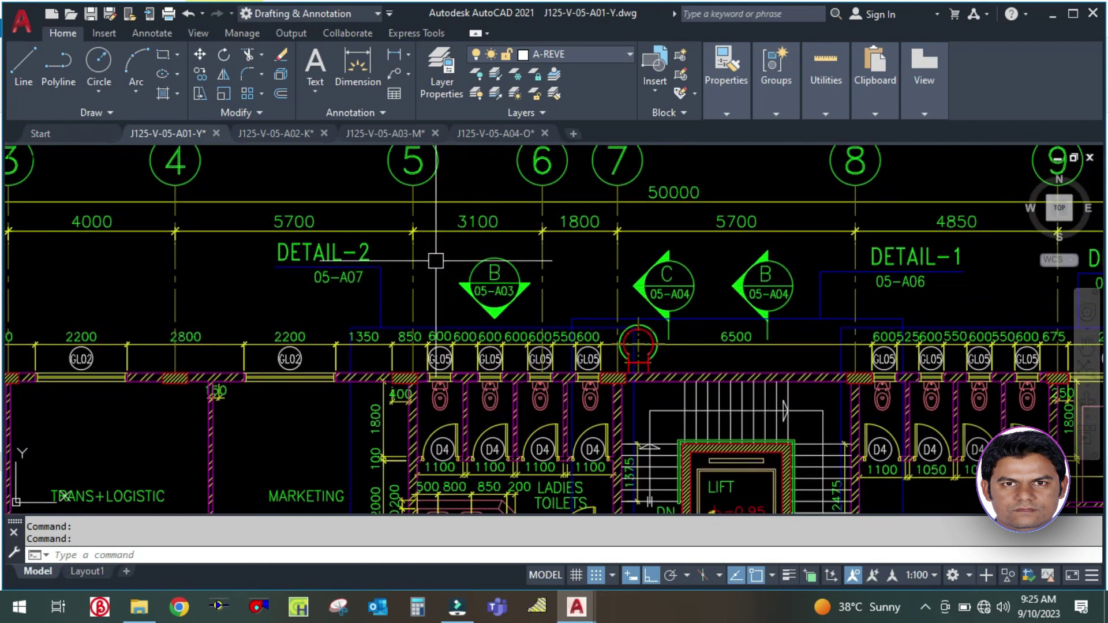
scroll(482, 318, up, 4)
scroll(482, 266, down, 2)
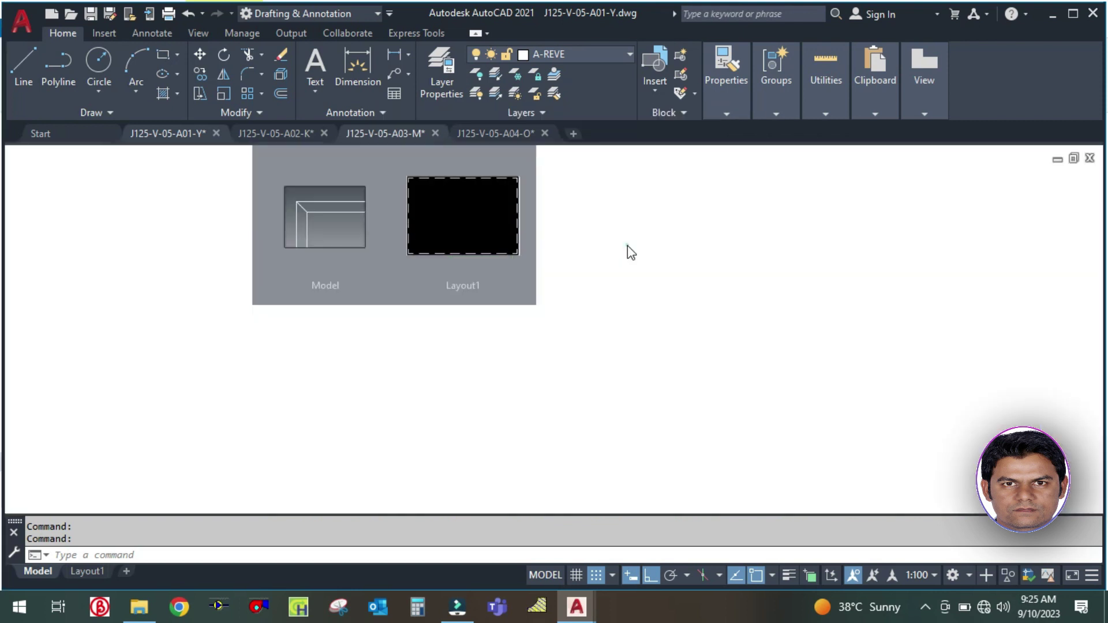
Step: Switch to J125-V-05-A03-M and go to model space
click(628, 245)
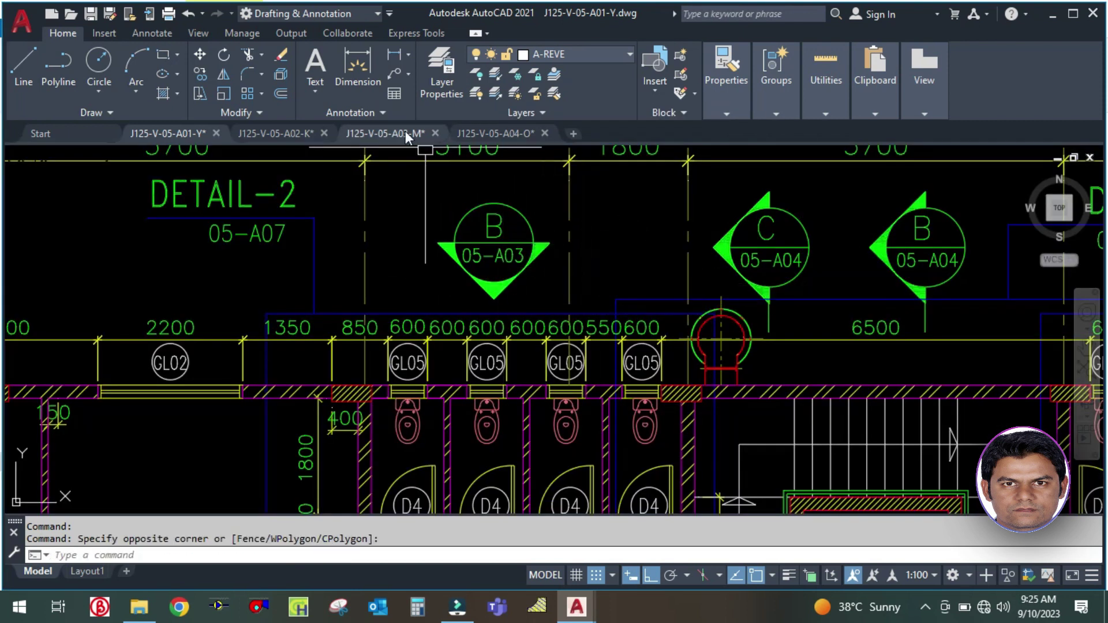
click(377, 134)
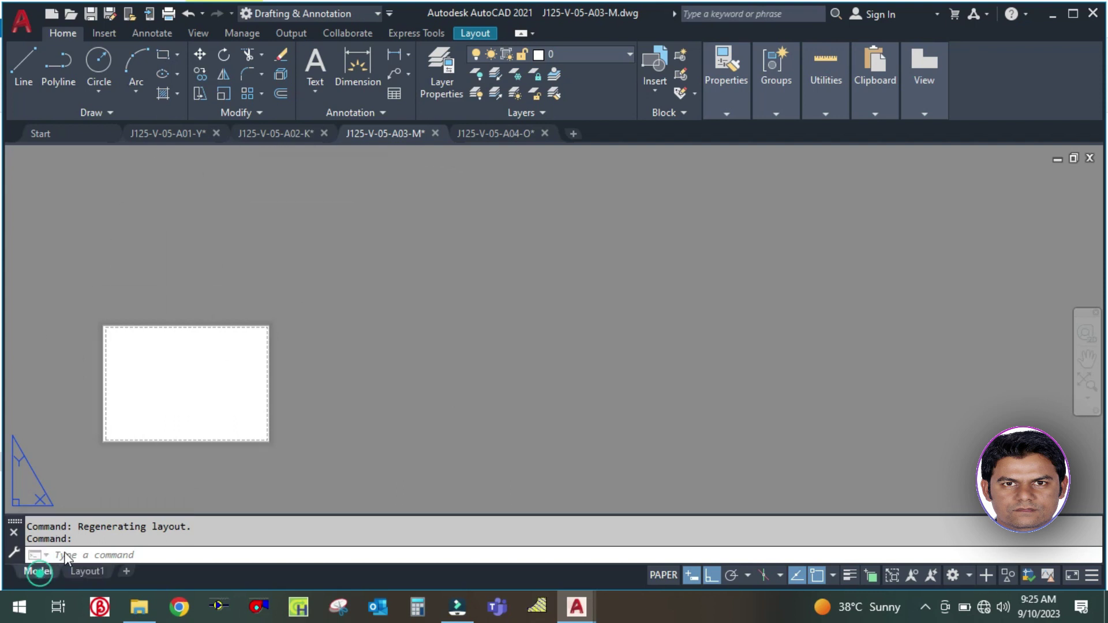
click(38, 572)
Step: Pan past Elevations C and D to review Elevations A and B up close
mouse_move(544, 393)
middle_down()
mouse_move(523, 440)
mouse_move(415, 242)
middle_up()
scroll(722, 411, up, 6)
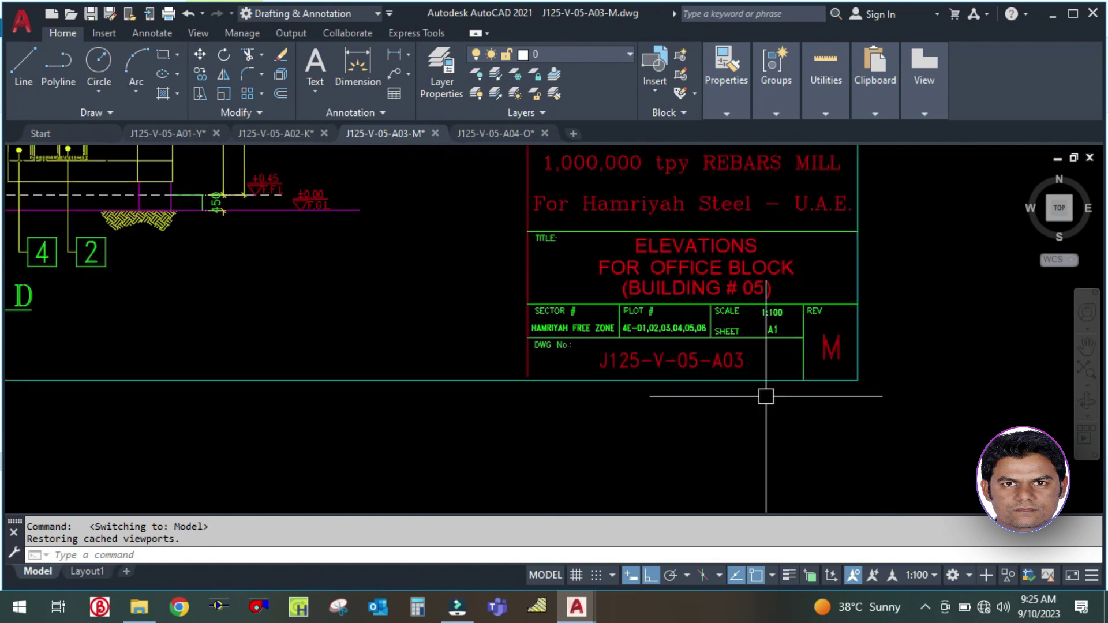
scroll(767, 393, down, 4)
scroll(820, 412, down, 2)
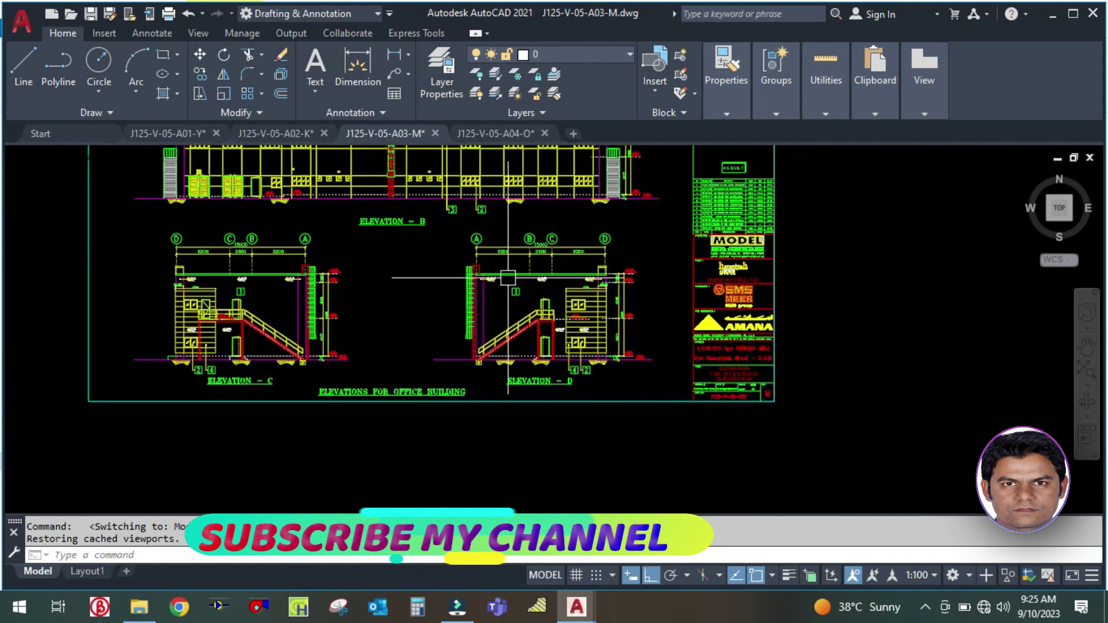
middle_drag(368, 267, 403, 407)
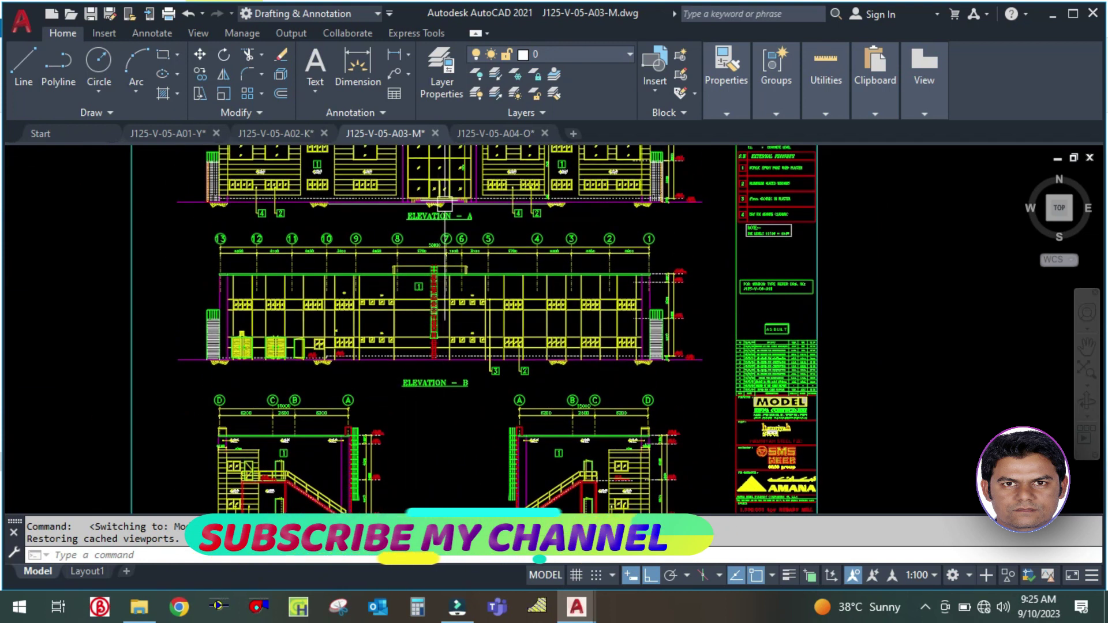
scroll(451, 187, up, 5)
scroll(499, 303, down, 4)
middle_drag(499, 303, 530, 389)
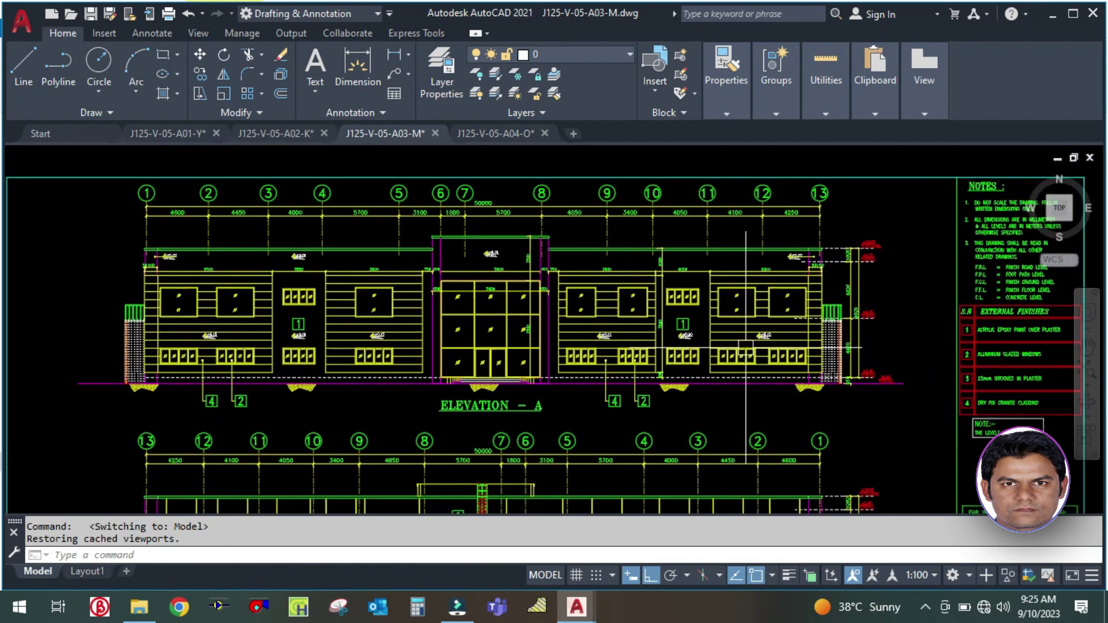
scroll(824, 277, up, 2)
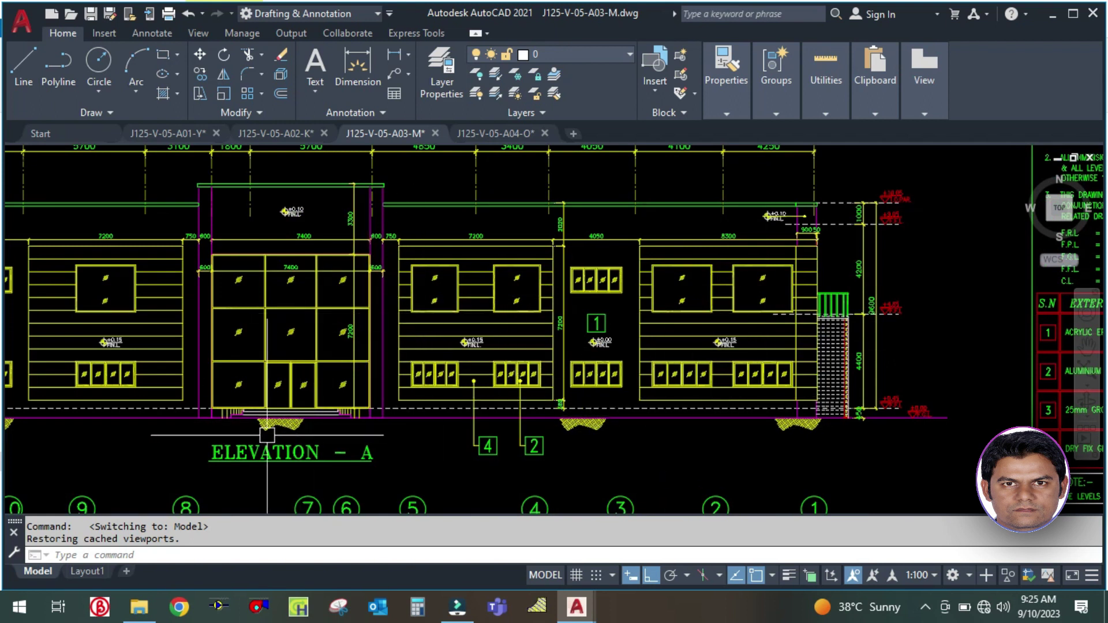
mouse_move(158, 433)
middle_down()
mouse_move(584, 440)
mouse_move(492, 346)
mouse_move(441, 228)
middle_up()
scroll(485, 318, down, 2)
middle_drag(442, 455, 438, 366)
scroll(680, 300, up, 3)
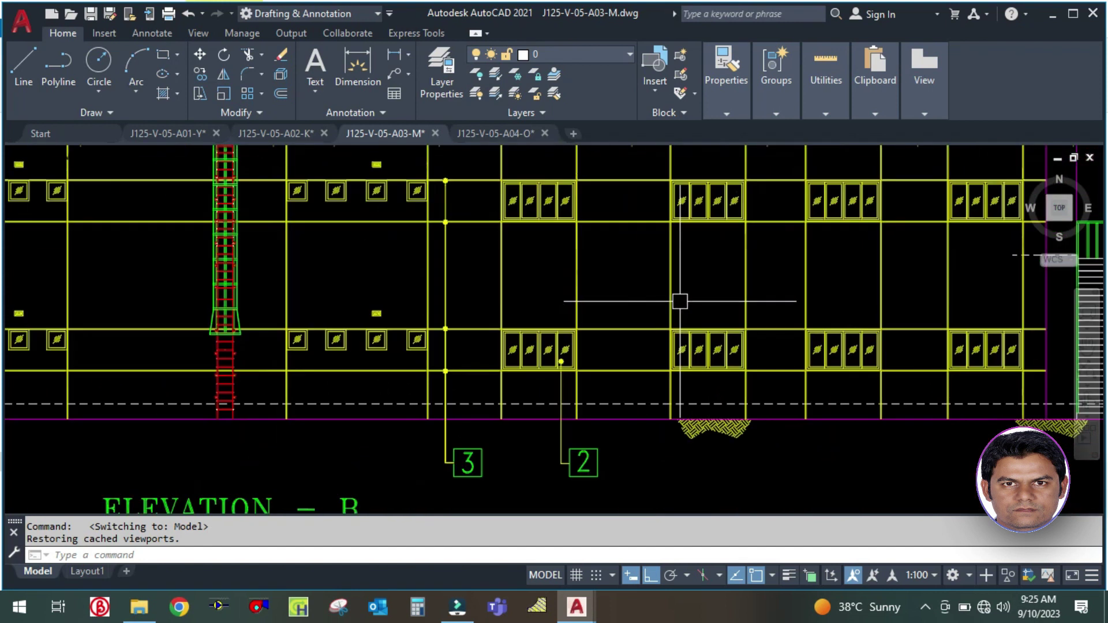
scroll(708, 373, up, 3)
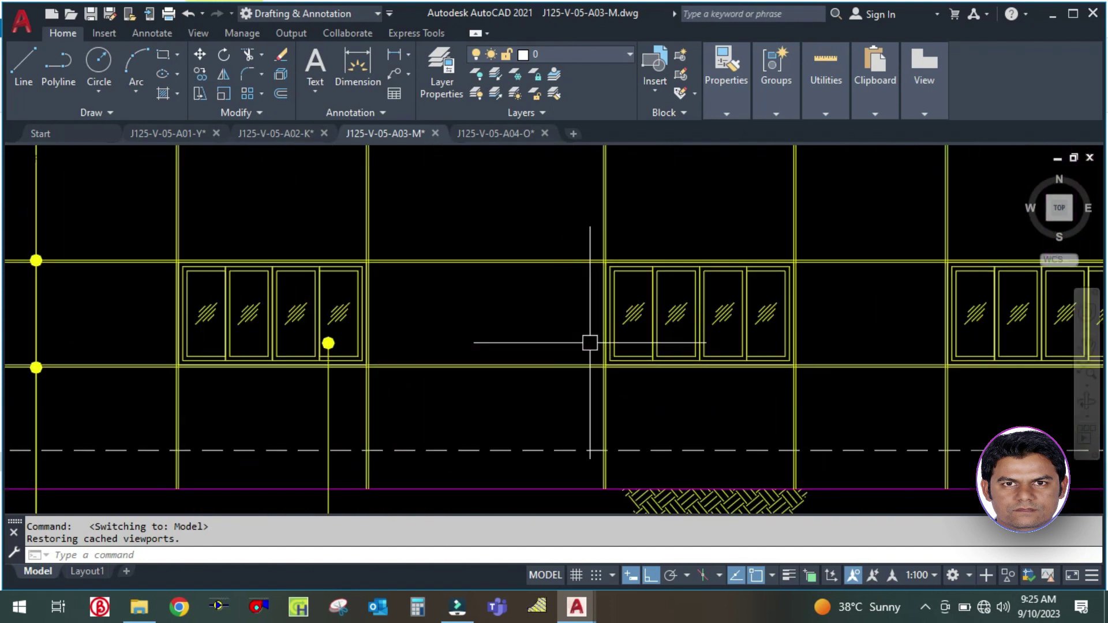
scroll(590, 342, down, 4)
scroll(520, 338, down, 2)
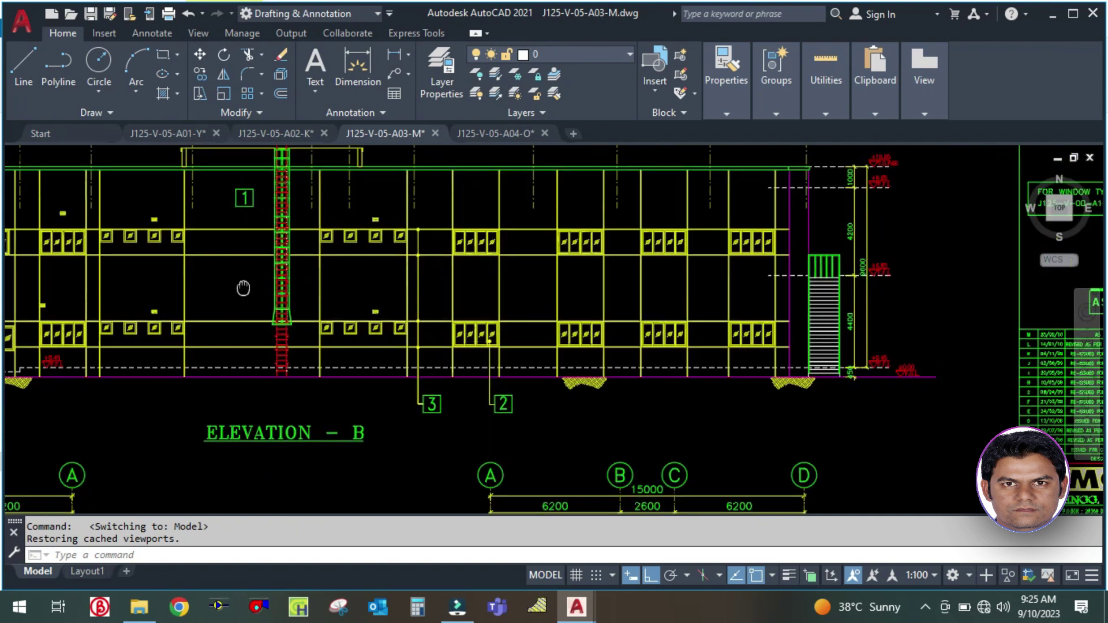
middle_drag(243, 288, 417, 385)
middle_drag(185, 456, 379, 333)
scroll(265, 340, up, 3)
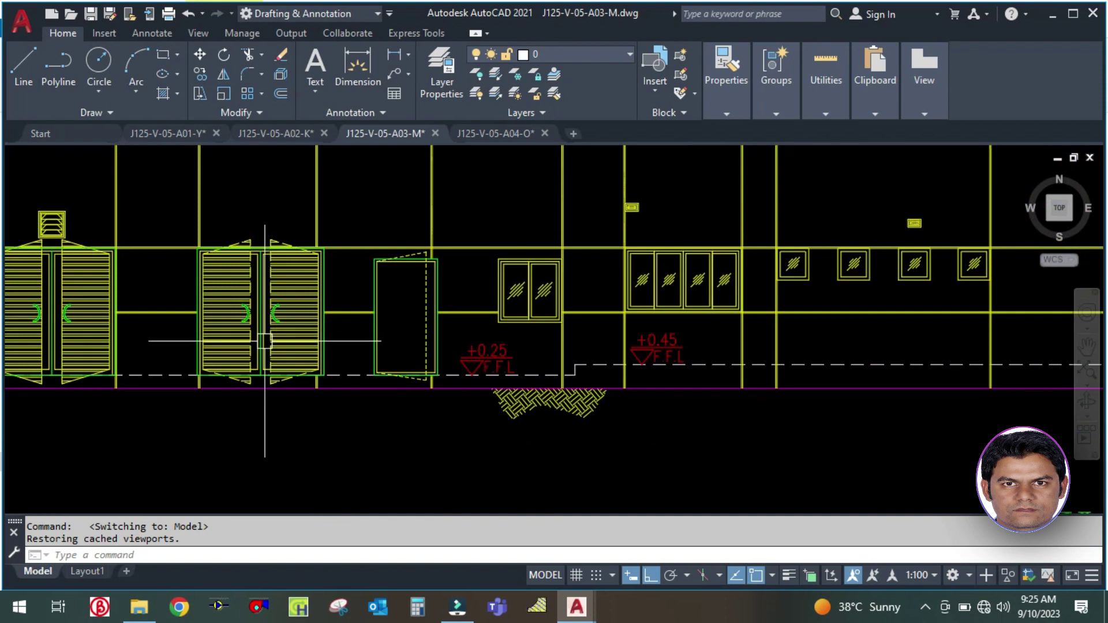
scroll(367, 274, down, 1)
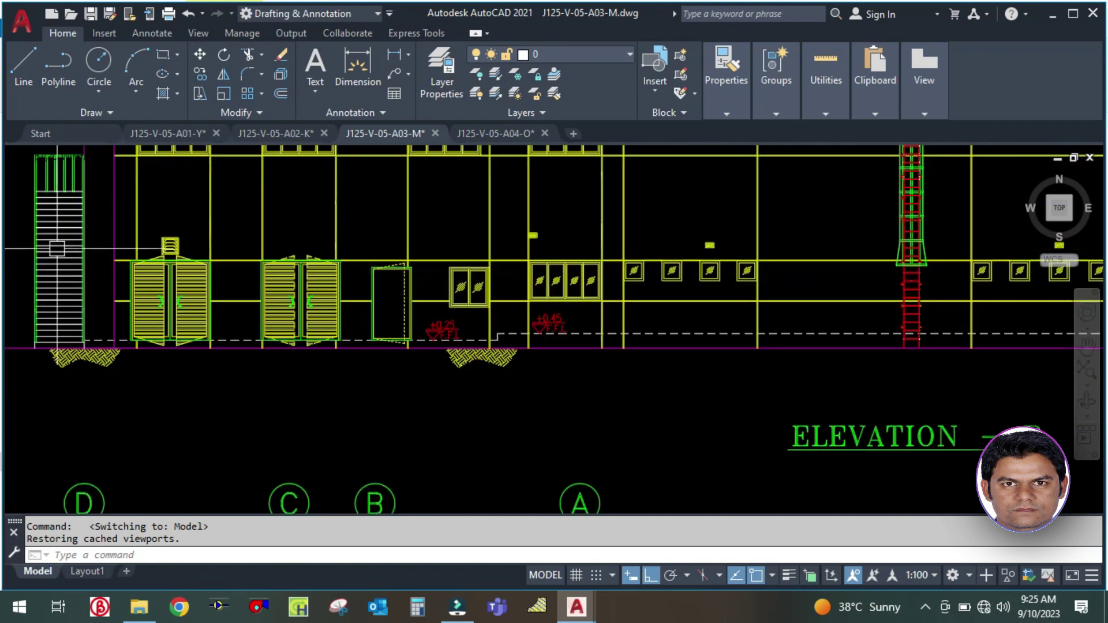
scroll(170, 297, down, 1)
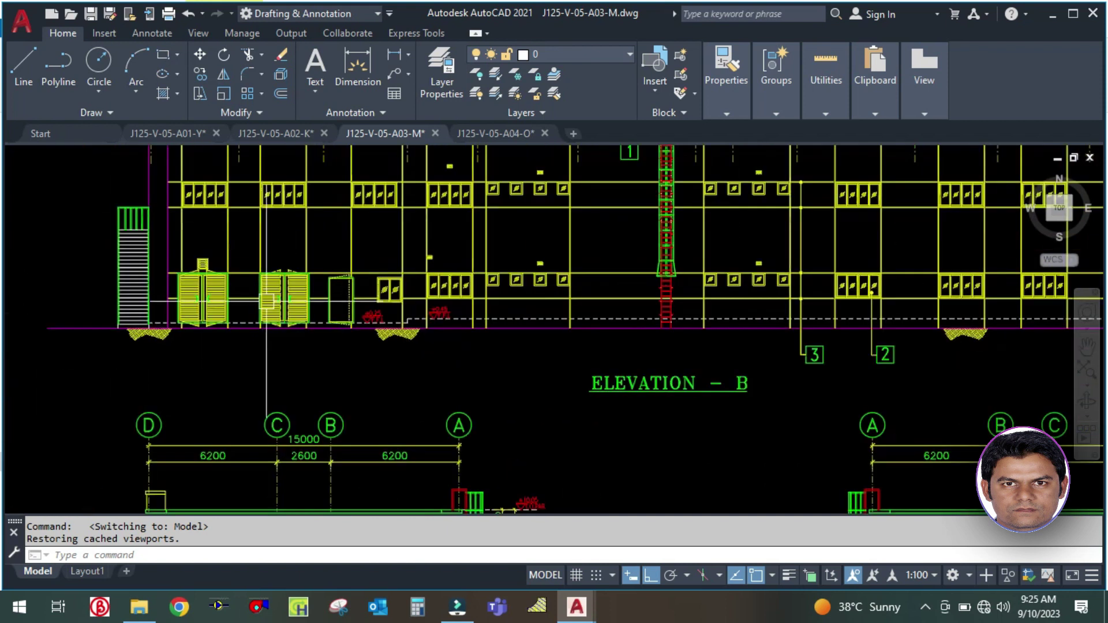
mouse_move(577, 453)
middle_down()
mouse_move(445, 190)
mouse_move(452, 182)
middle_up()
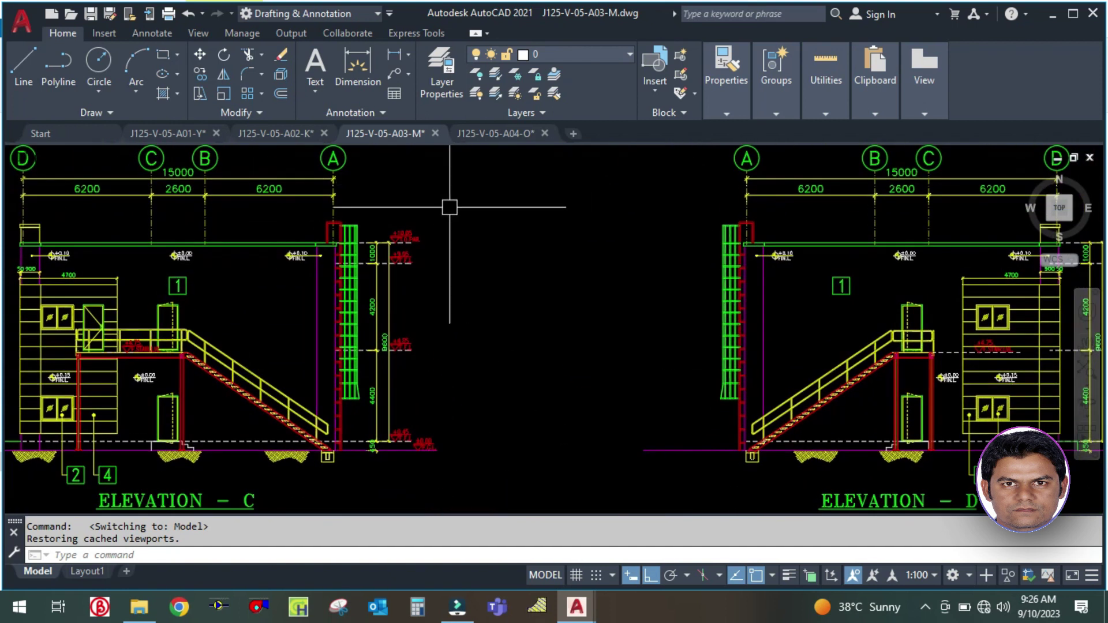
middle_drag(529, 366, 359, 279)
scroll(432, 326, down, 3)
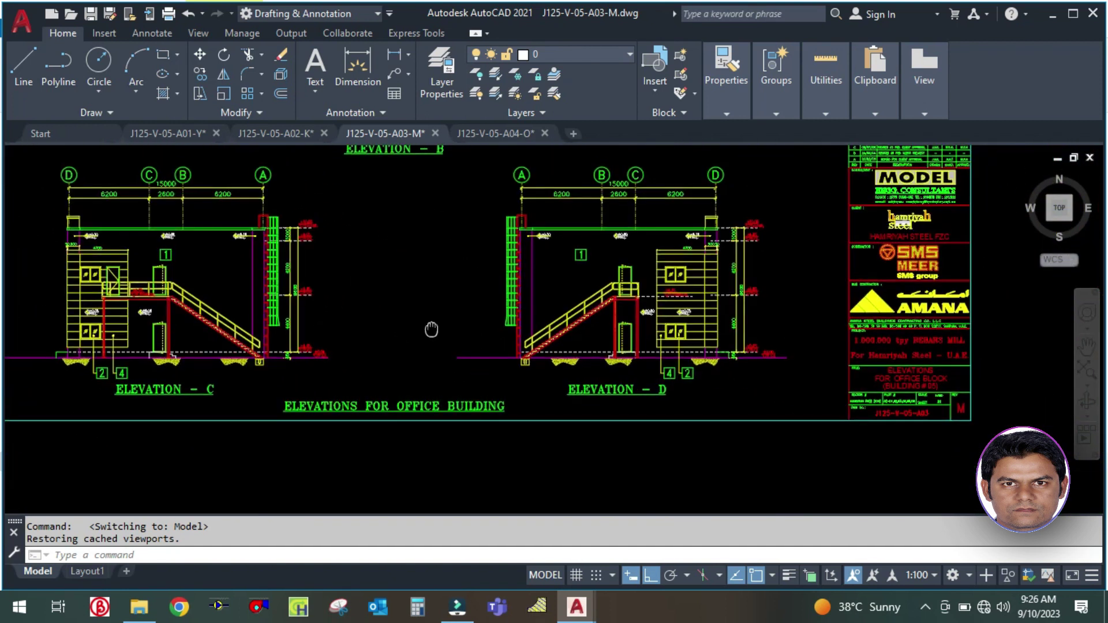
middle_drag(438, 333, 366, 371)
scroll(556, 376, up, 2)
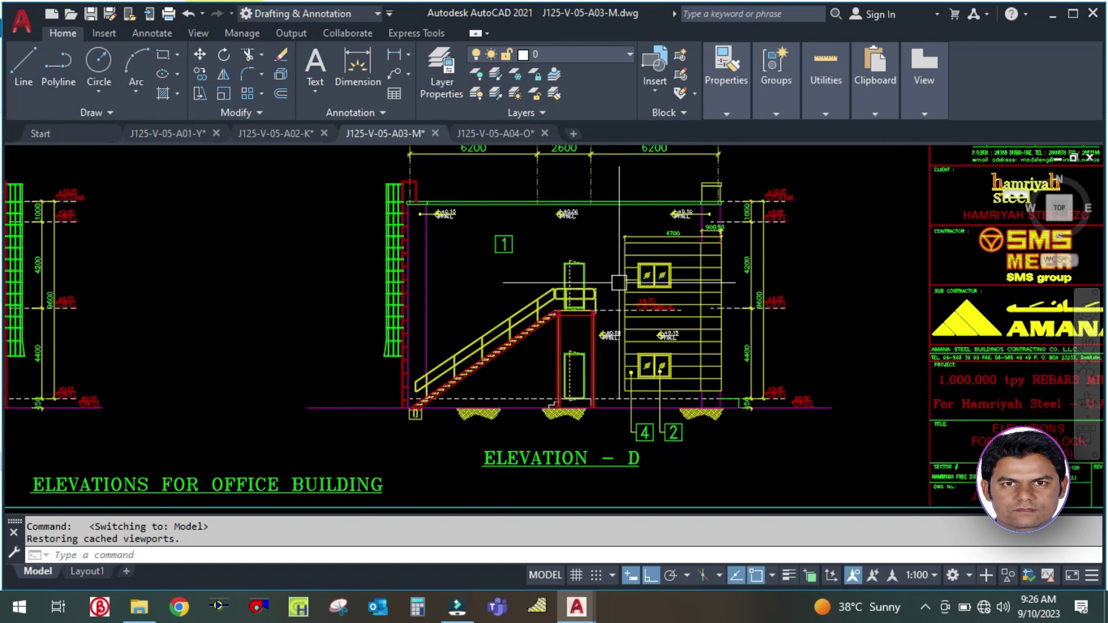
scroll(628, 314, down, 2)
middle_drag(331, 370, 602, 375)
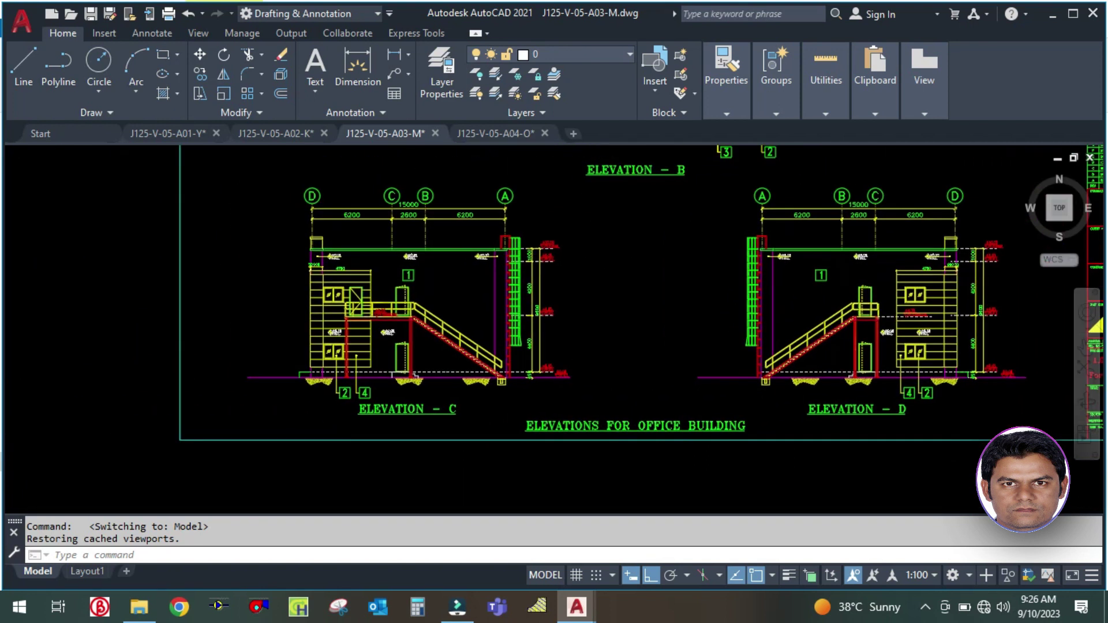
scroll(754, 302, up, 4)
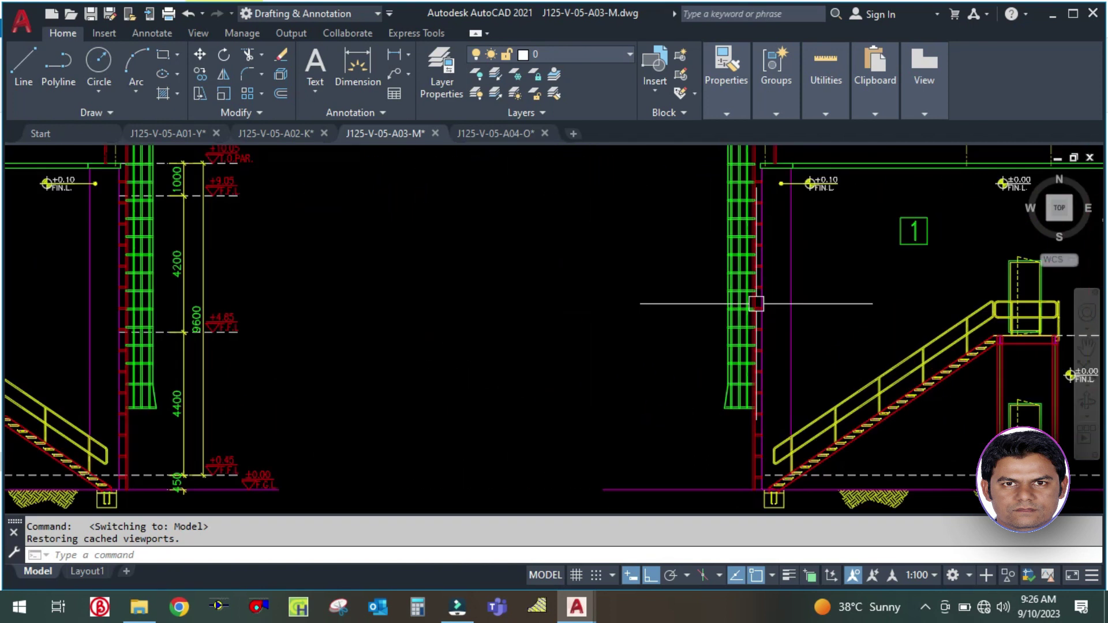
scroll(569, 332, down, 2)
middle_drag(470, 284, 494, 322)
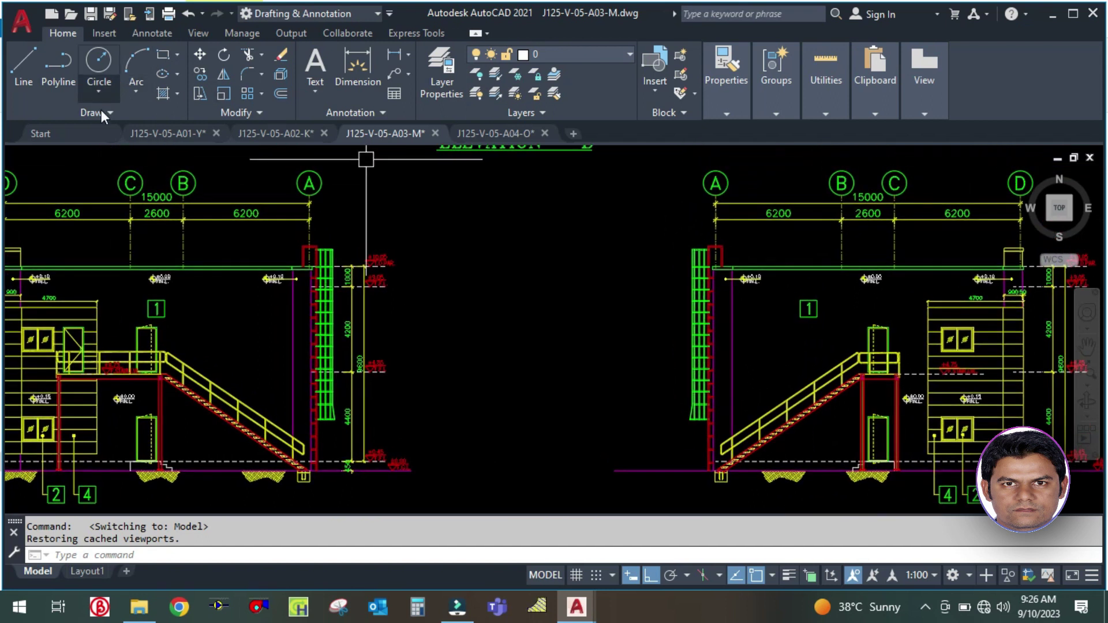
Step: Switch to J125-V-05-A01-Y and frame the whole first floor layout with its title
click(164, 134)
scroll(355, 277, down, 3)
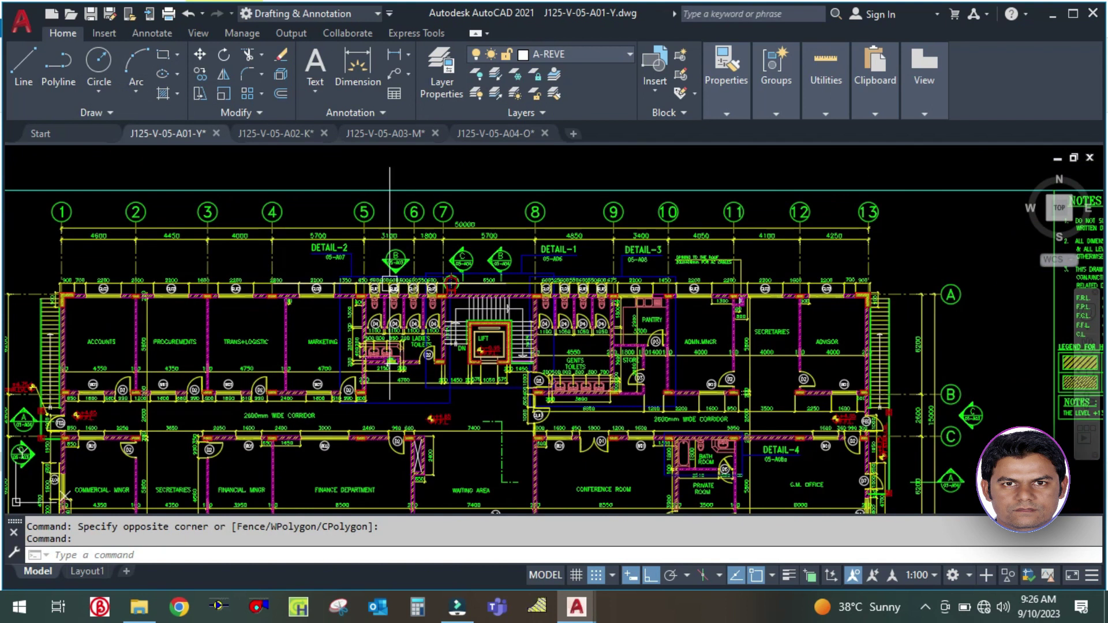
scroll(802, 401, up, 4)
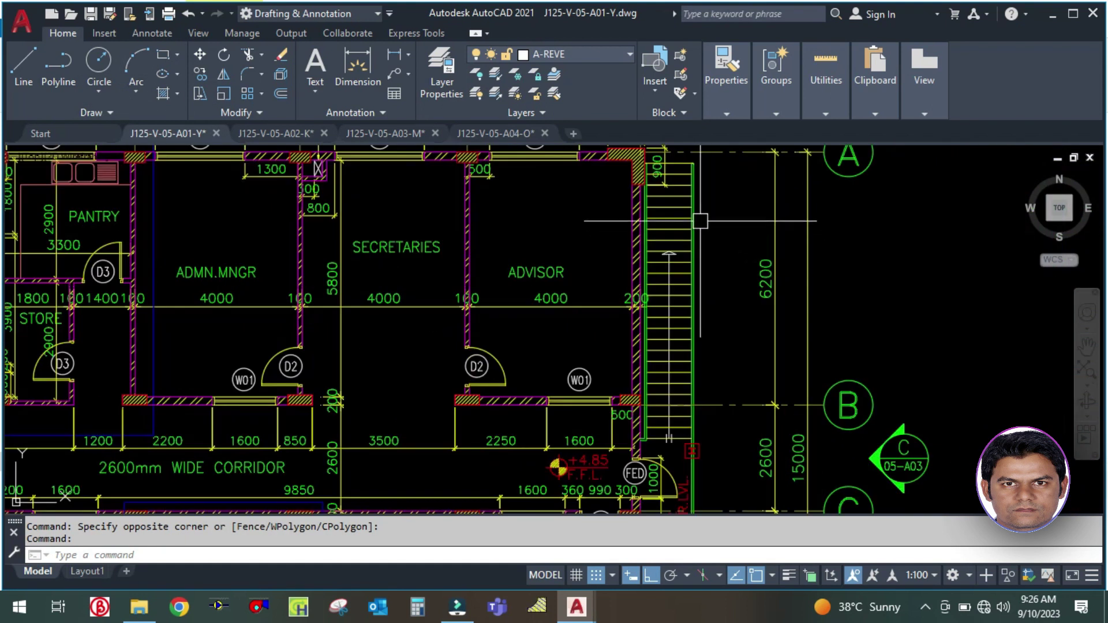
scroll(718, 263, down, 5)
scroll(718, 263, up, 5)
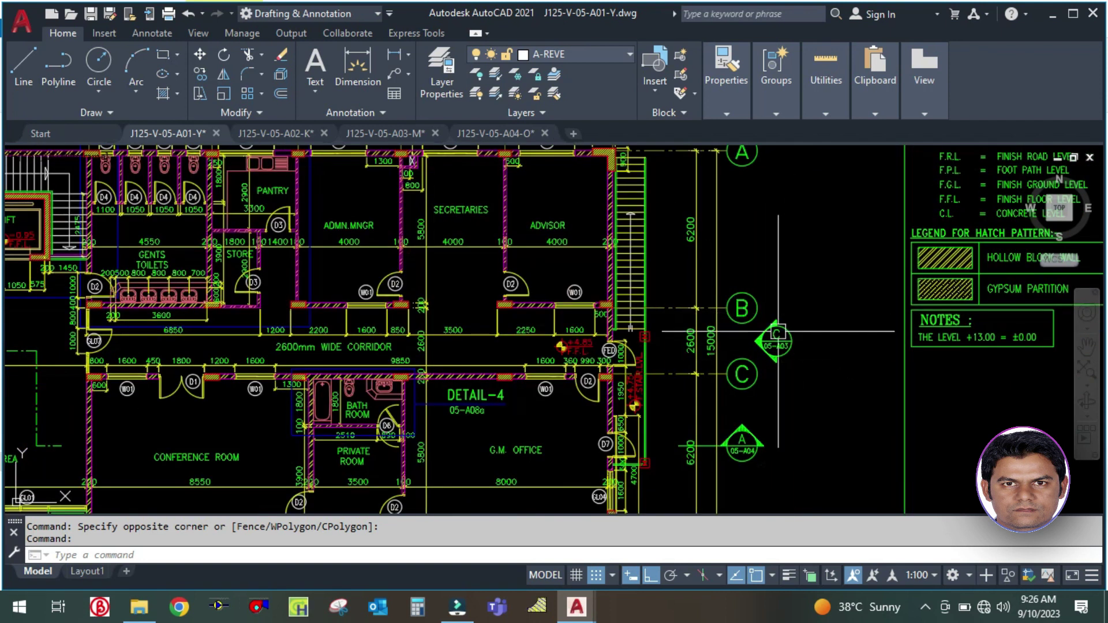
scroll(450, 355, down, 5)
scroll(155, 342, up, 4)
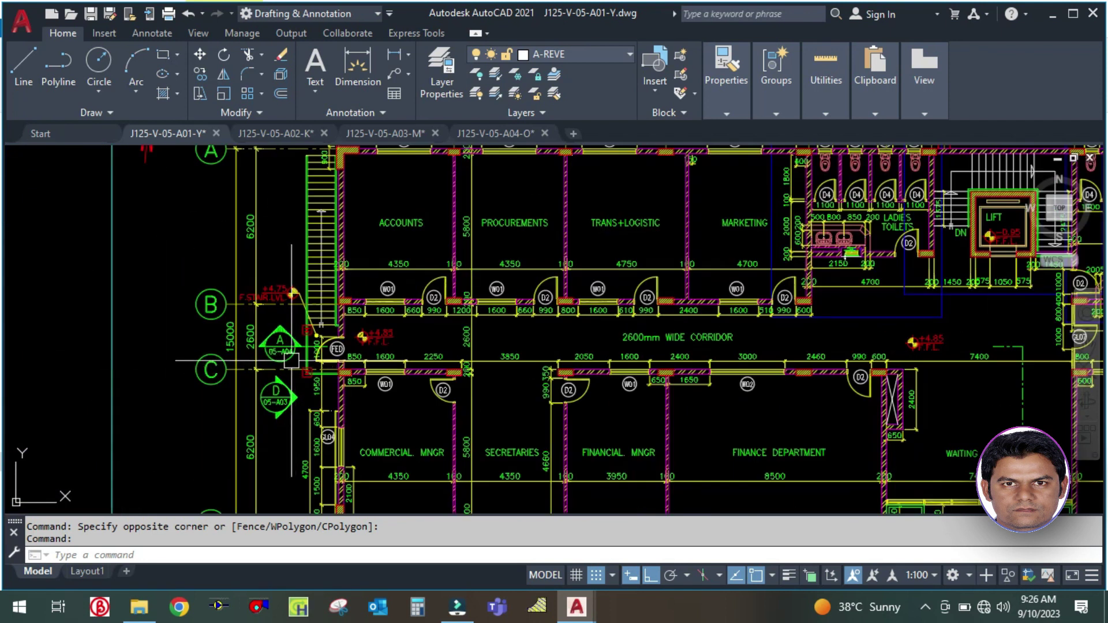
scroll(210, 349, down, 5)
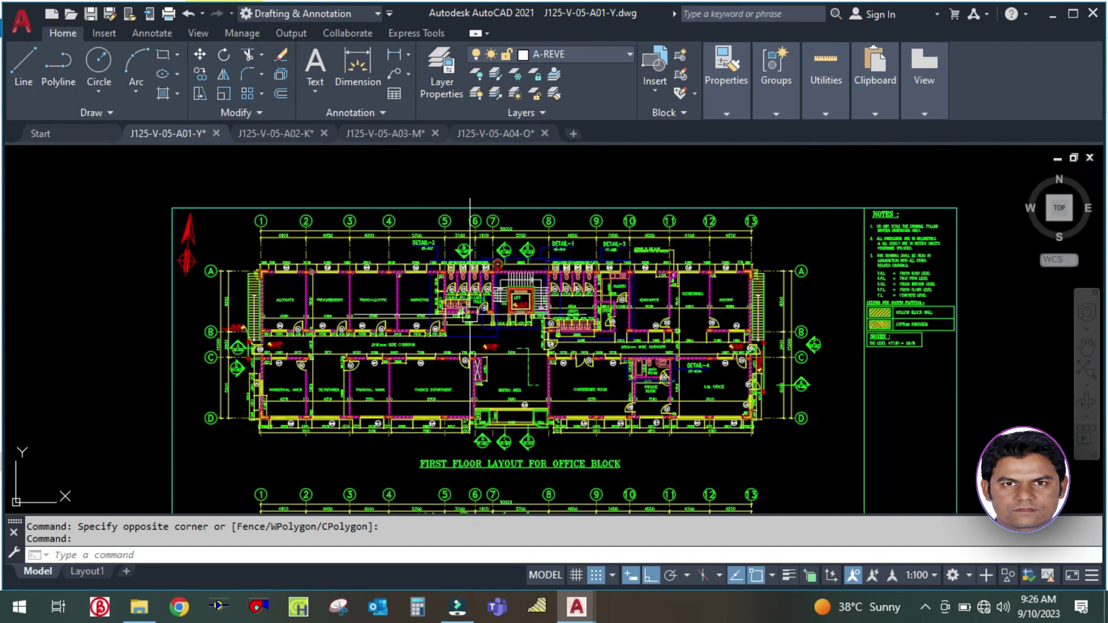
middle_drag(417, 174, 410, 220)
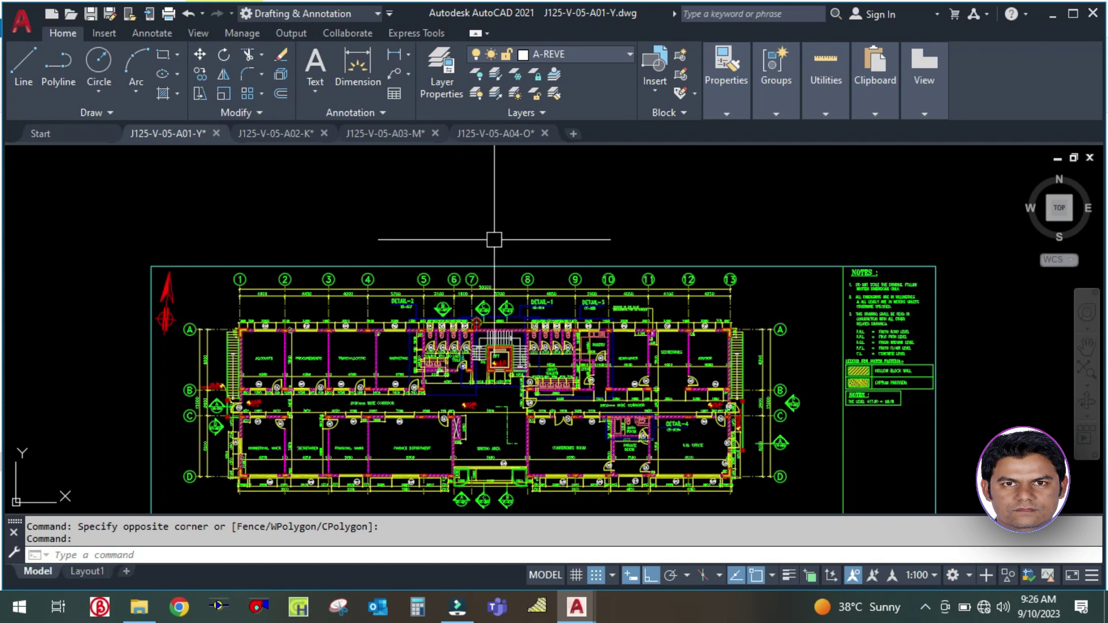
middle_drag(495, 249, 478, 186)
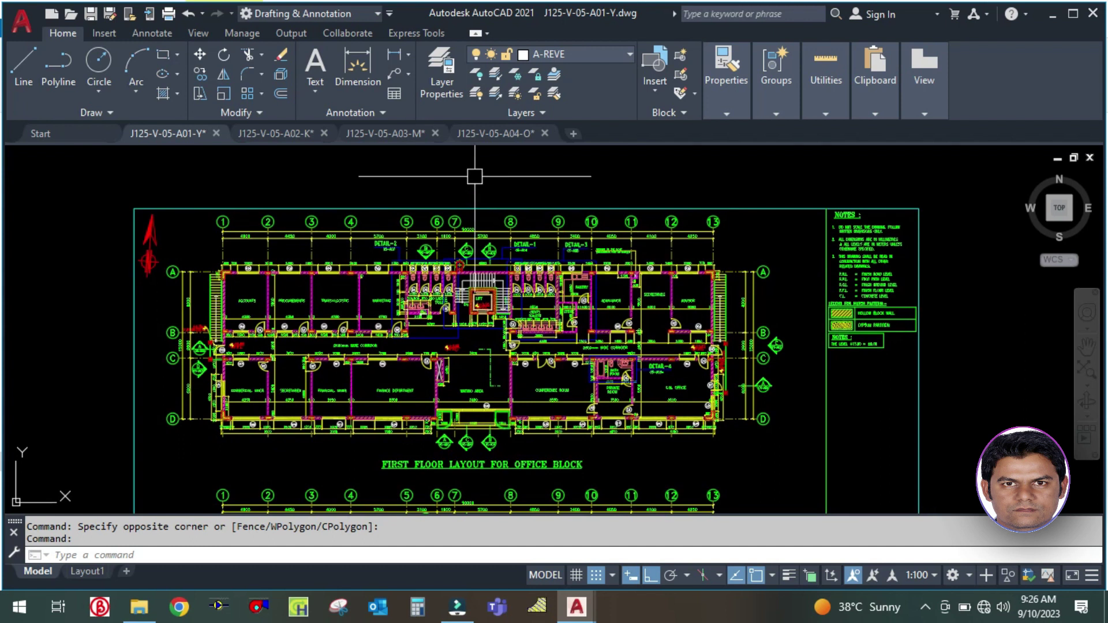
Step: Switch to J125-V-05-A04-O and zoom in on Section A-A's false-ceiling and corridor details
click(486, 133)
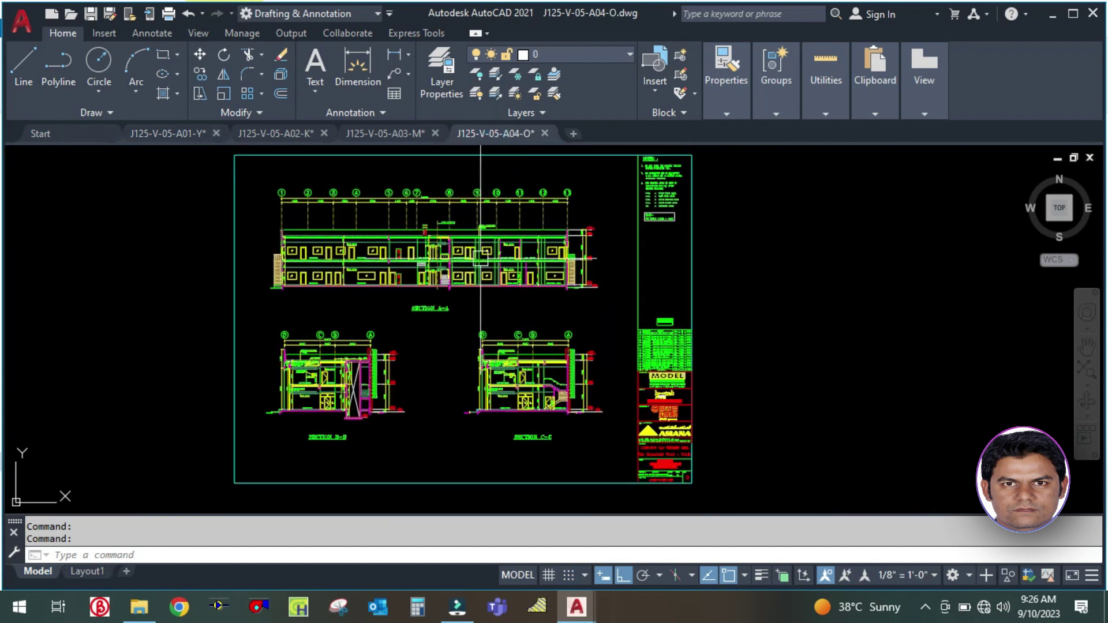
scroll(411, 445, up, 4)
middle_drag(445, 268, 445, 421)
middle_drag(546, 267, 545, 393)
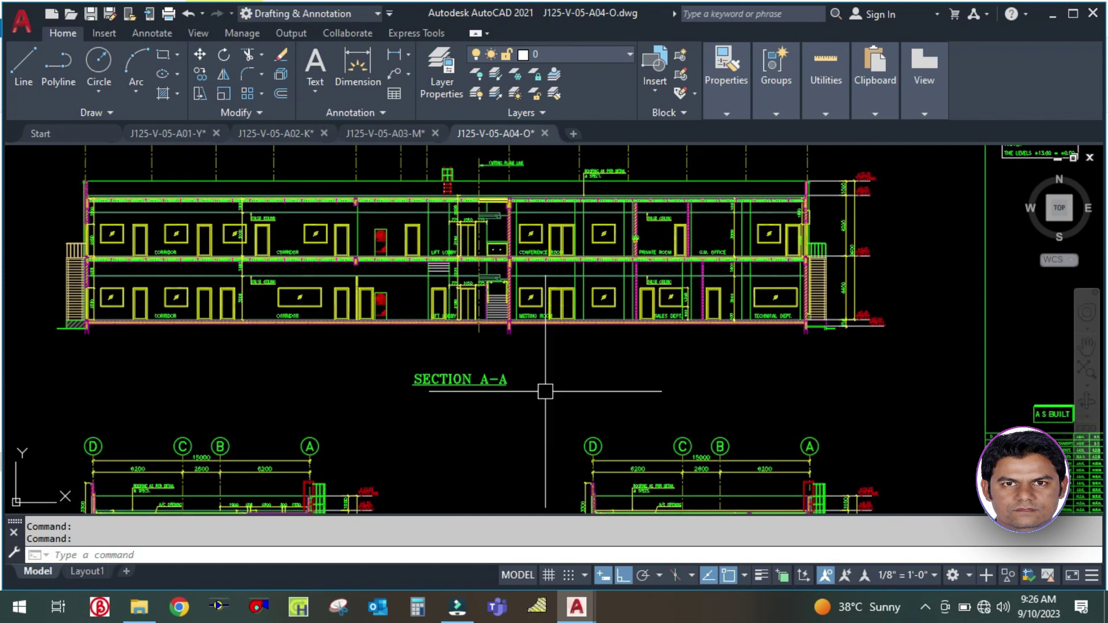
scroll(299, 320, up, 3)
scroll(179, 234, up, 1)
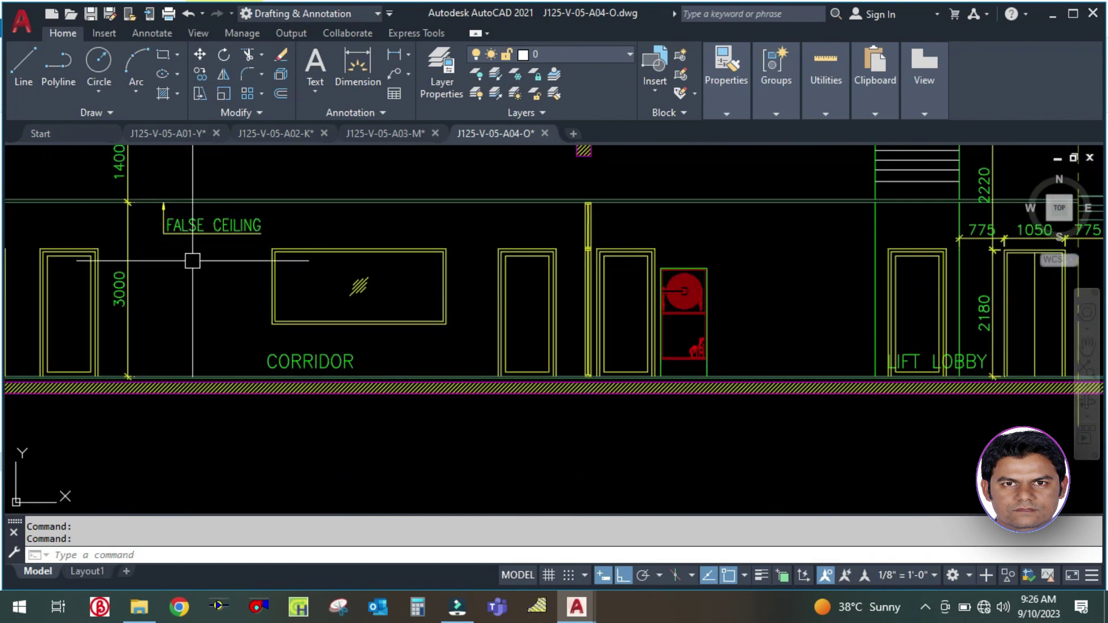
middle_drag(159, 295, 509, 398)
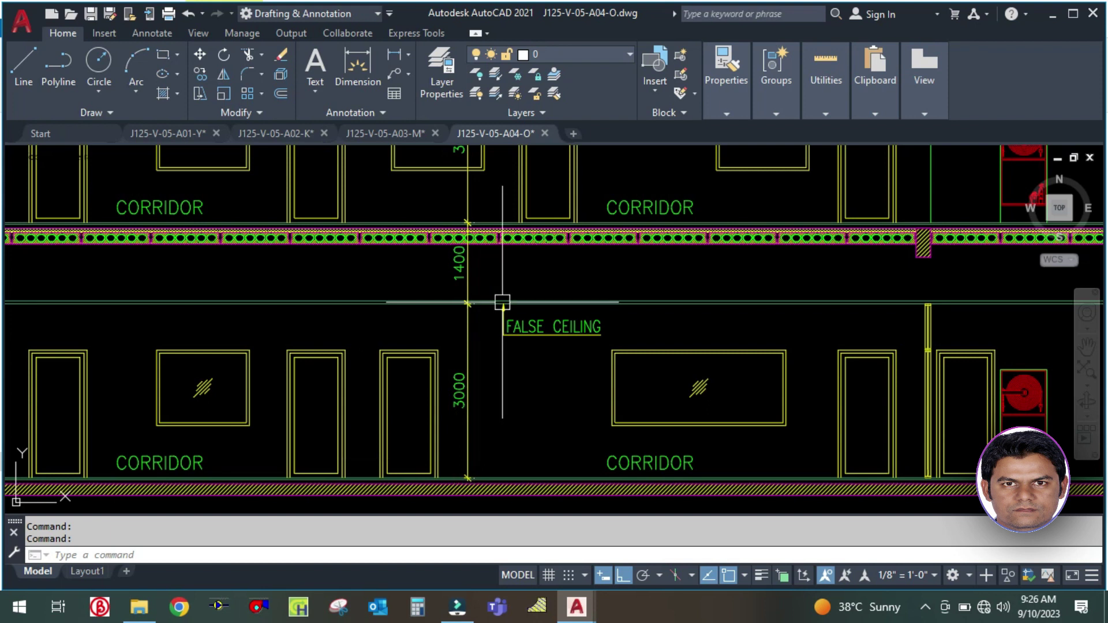
scroll(487, 485, up, 5)
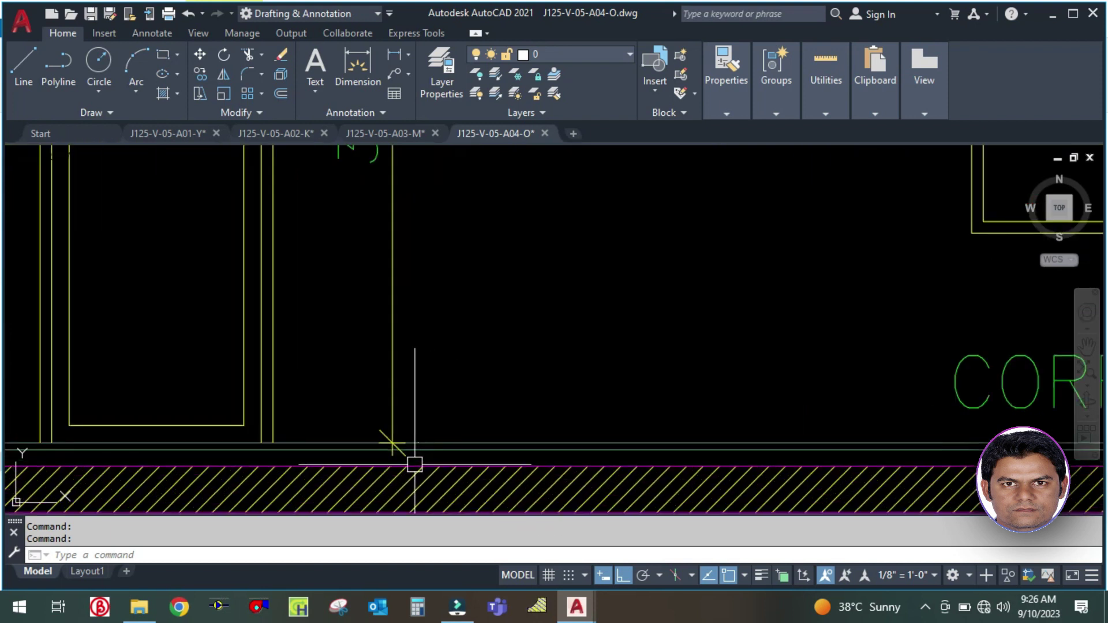
scroll(402, 414, up, 2)
scroll(372, 455, down, 5)
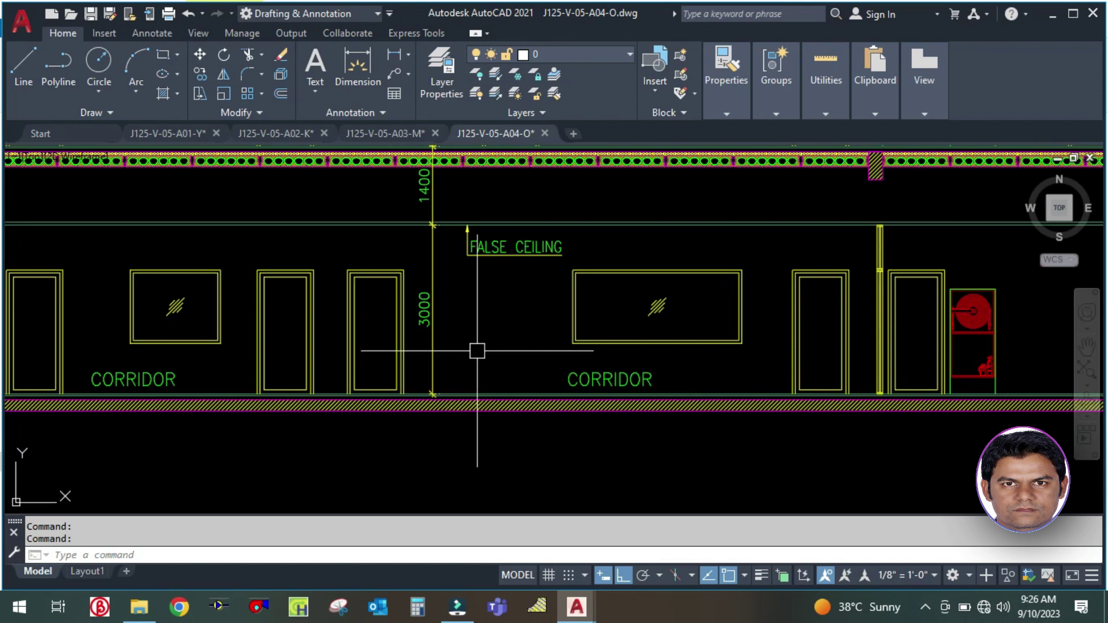
scroll(477, 351, down, 3)
middle_drag(341, 421, 376, 465)
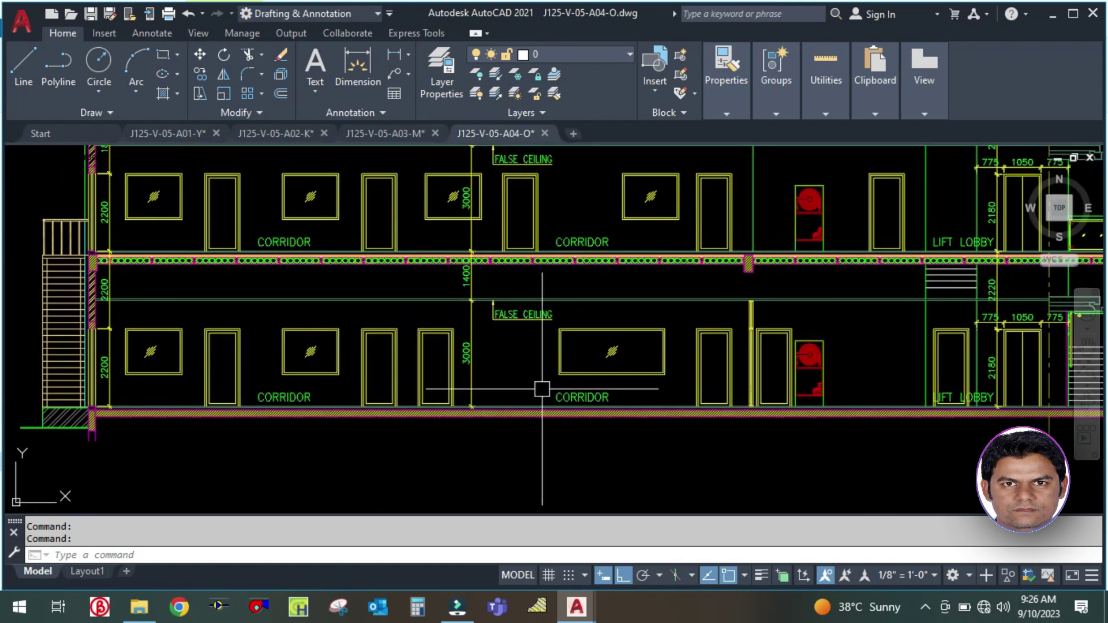
Step: Pan across the upper corridor, lift lobby and right-hand stairs, then recentre Section A-A
scroll(603, 383, up, 2)
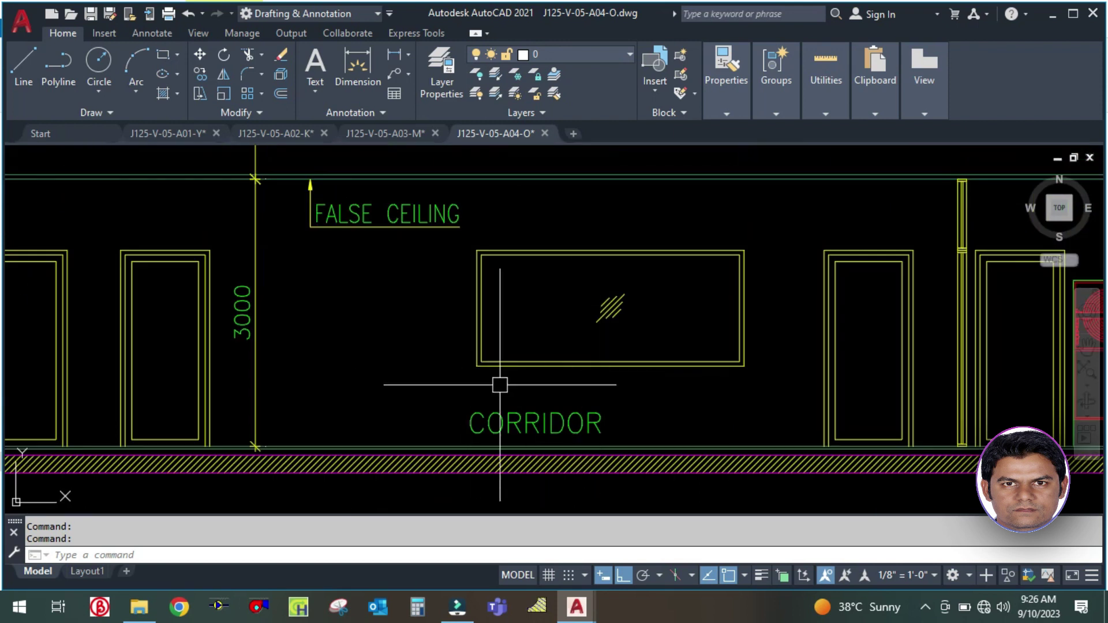
scroll(424, 307, down, 2)
mouse_move(643, 273)
middle_down()
mouse_move(631, 314)
mouse_move(470, 384)
middle_up()
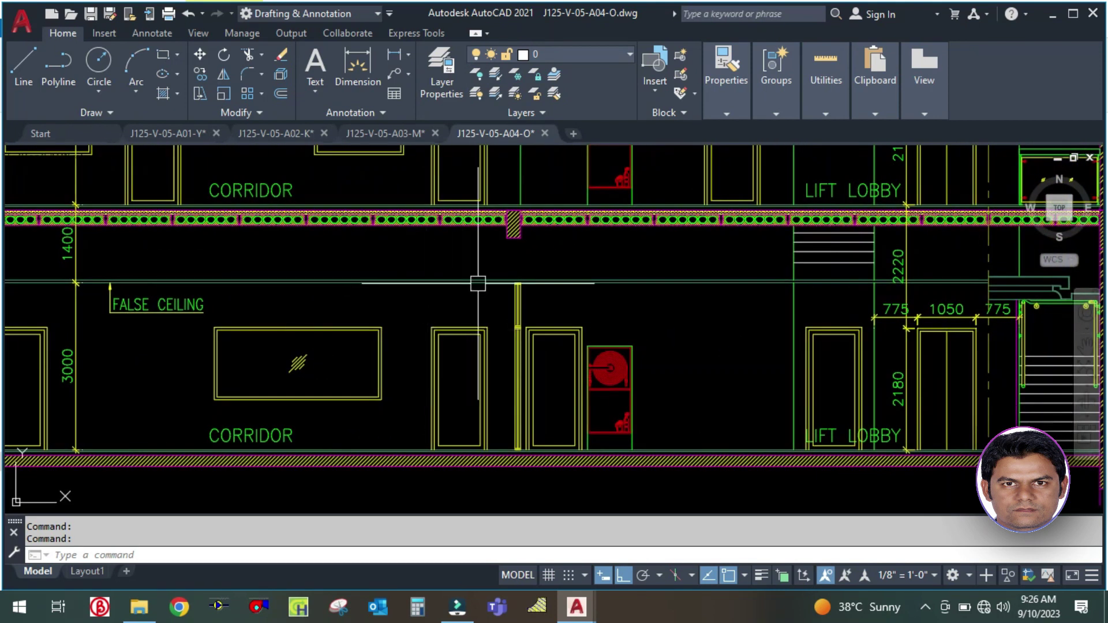
middle_drag(400, 308, 672, 378)
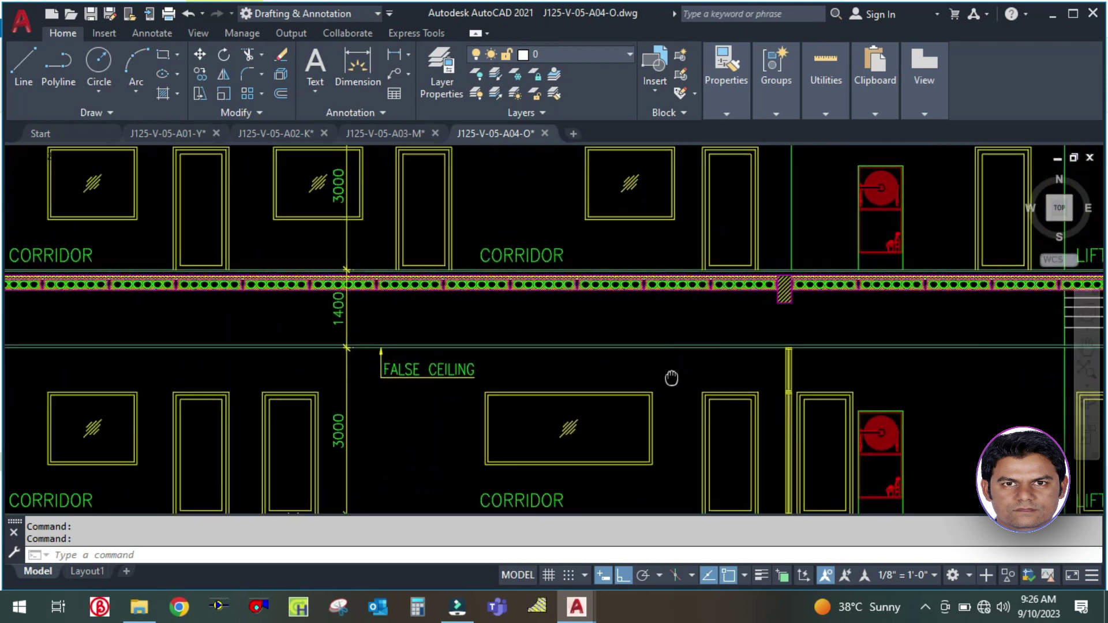
scroll(406, 332, up, 2)
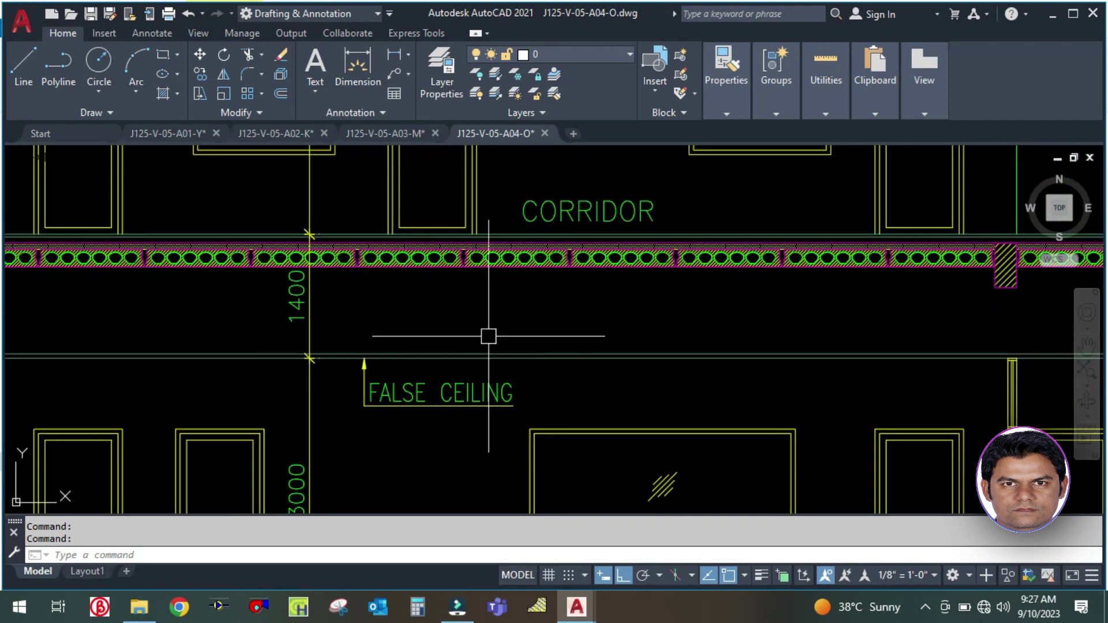
scroll(488, 336, down, 4)
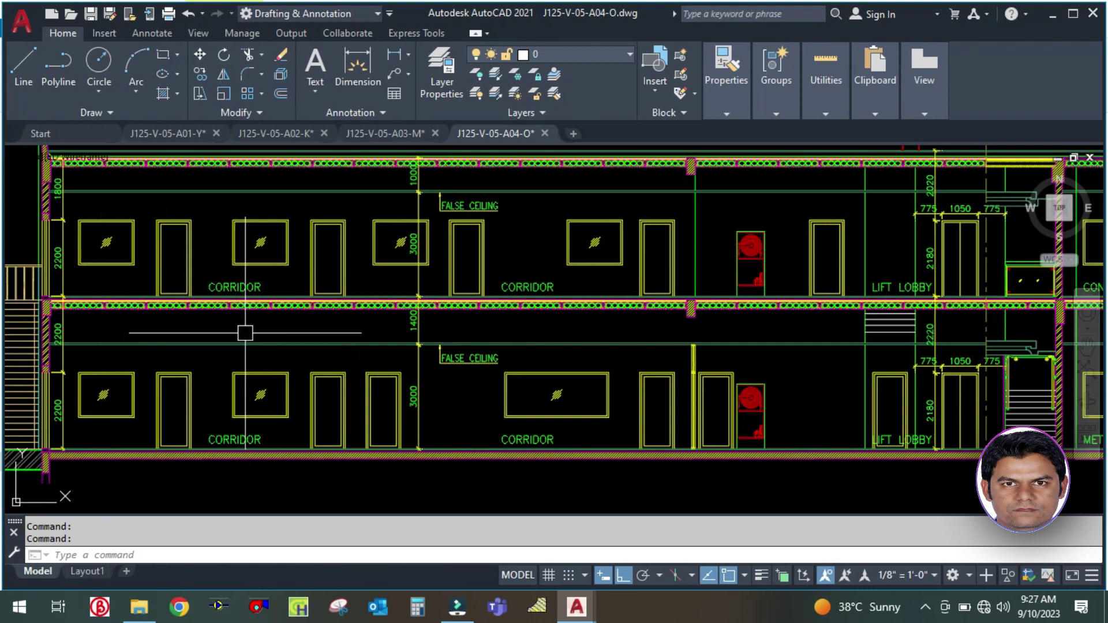
scroll(384, 322, down, 2)
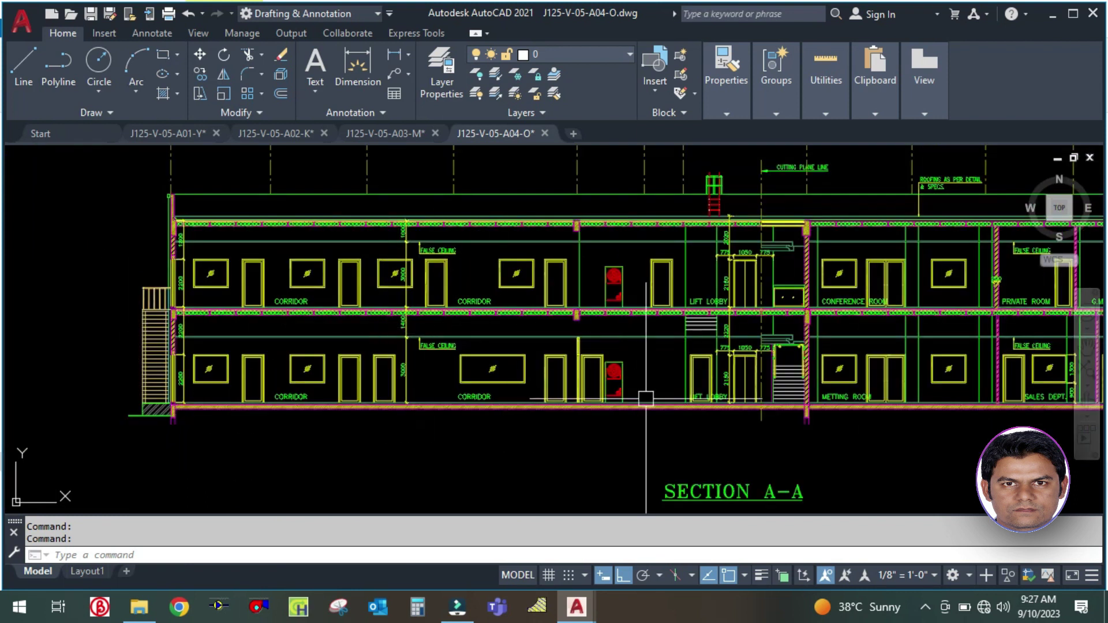
middle_drag(664, 432, 519, 391)
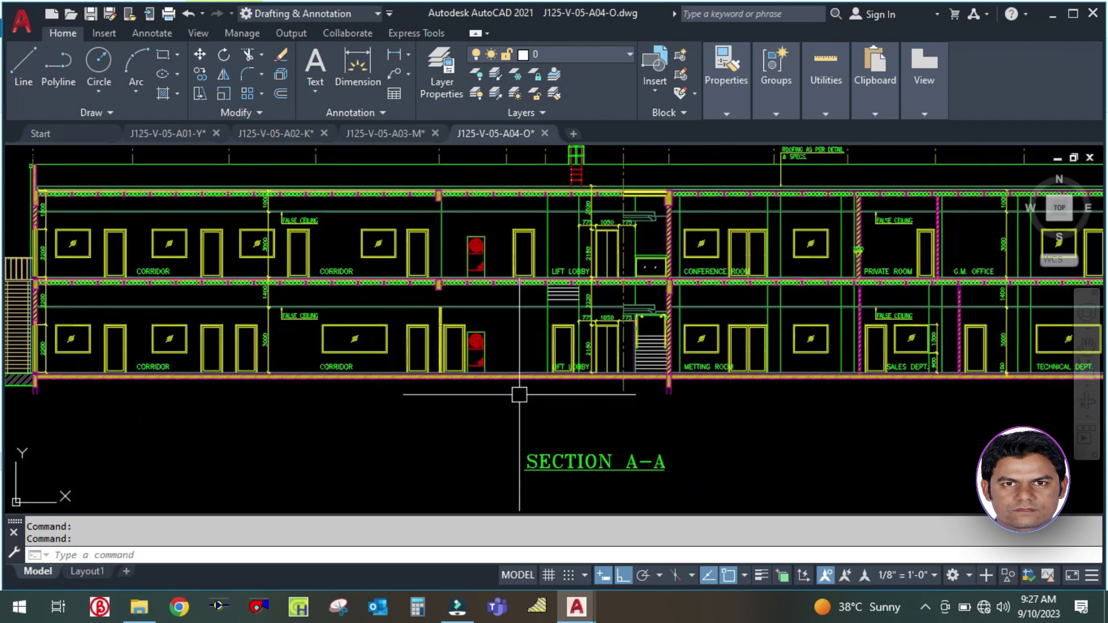
middle_drag(794, 389, 549, 365)
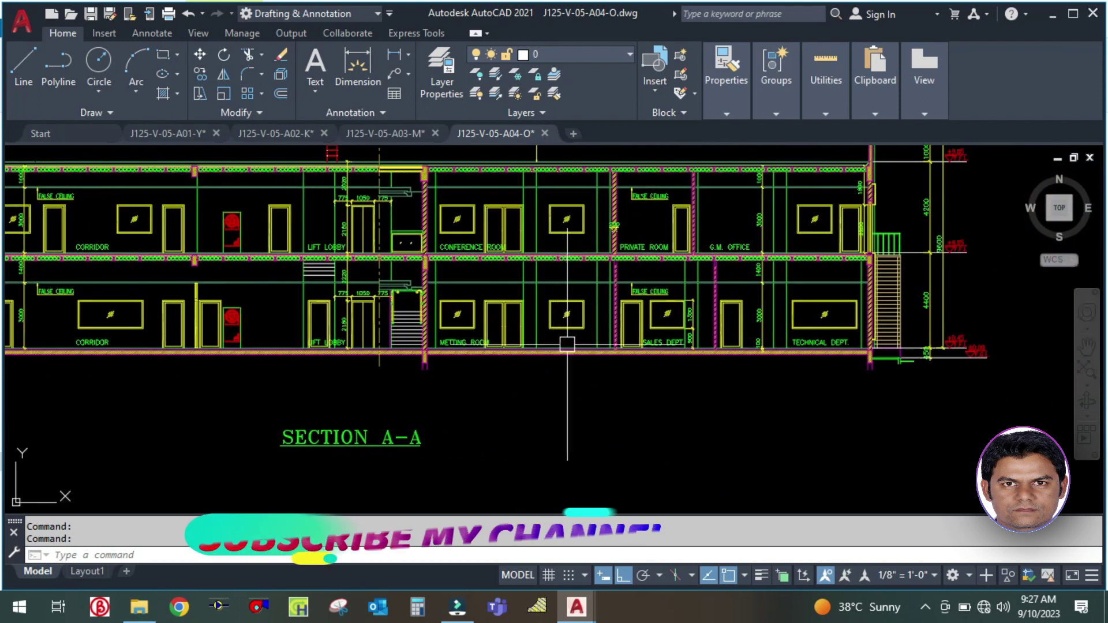
middle_drag(433, 383, 576, 385)
scroll(577, 395, down, 3)
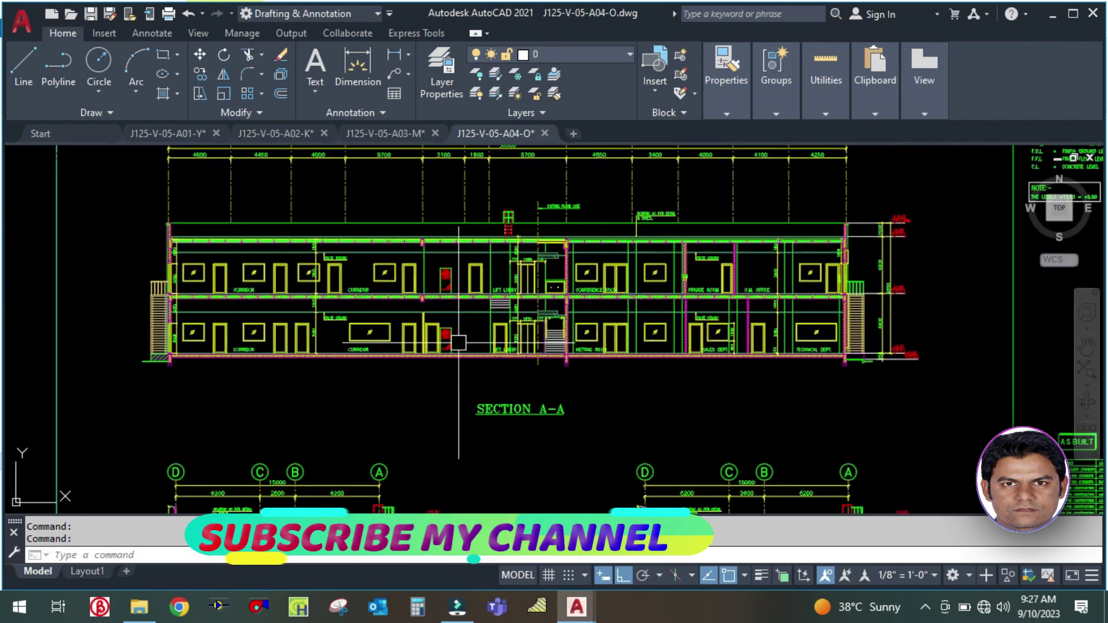
mouse_move(550, 456)
middle_down()
mouse_move(518, 442)
mouse_move(490, 396)
mouse_move(539, 334)
mouse_move(367, 341)
mouse_move(367, 373)
middle_up()
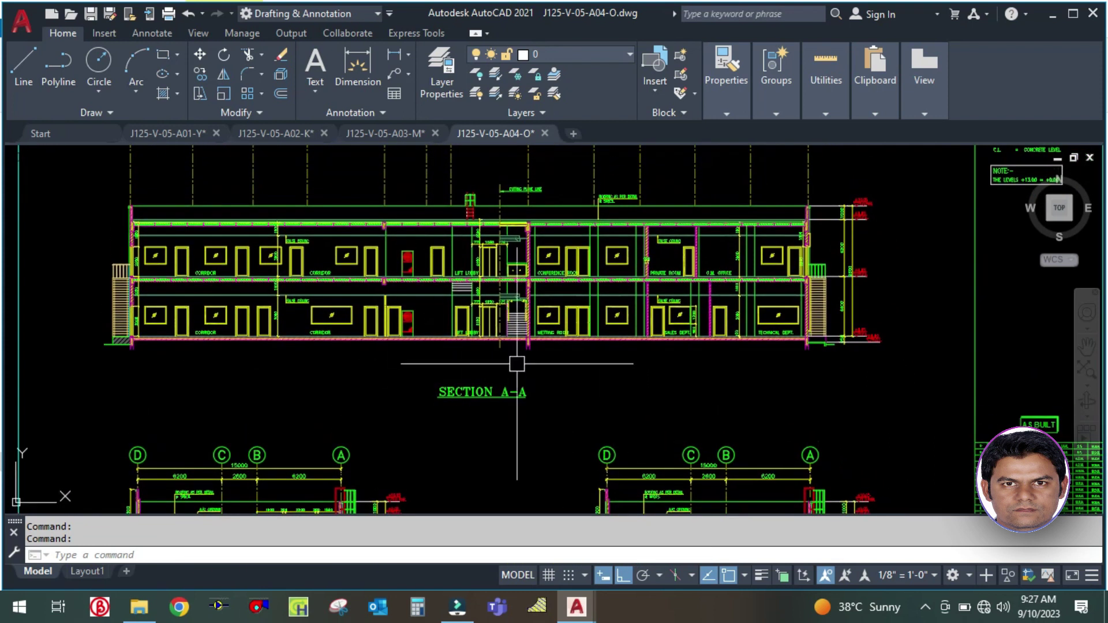
Step: Browse the J125-V-05-A01-Y floor plan, panning toward the G.M. Office
click(167, 135)
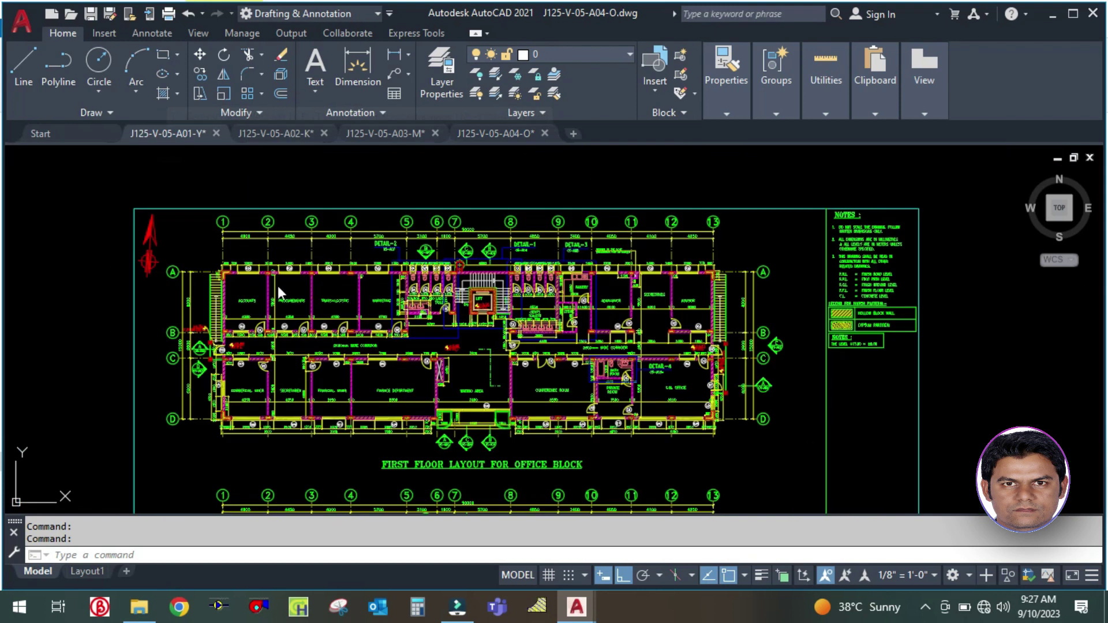
scroll(453, 460, up, 4)
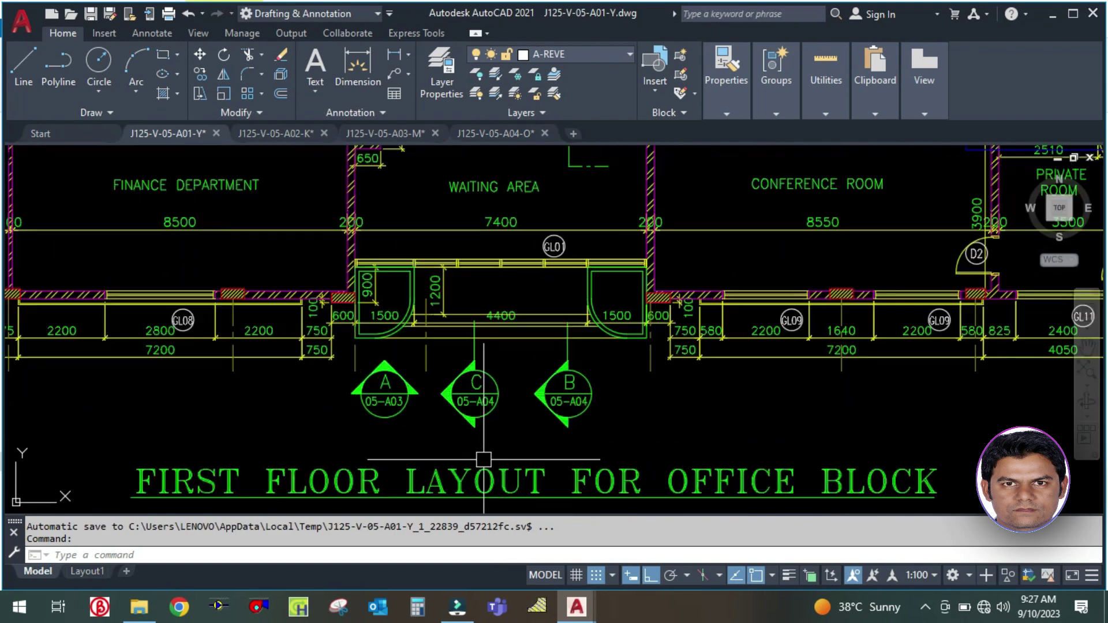
scroll(489, 446, down, 2)
scroll(484, 437, down, 2)
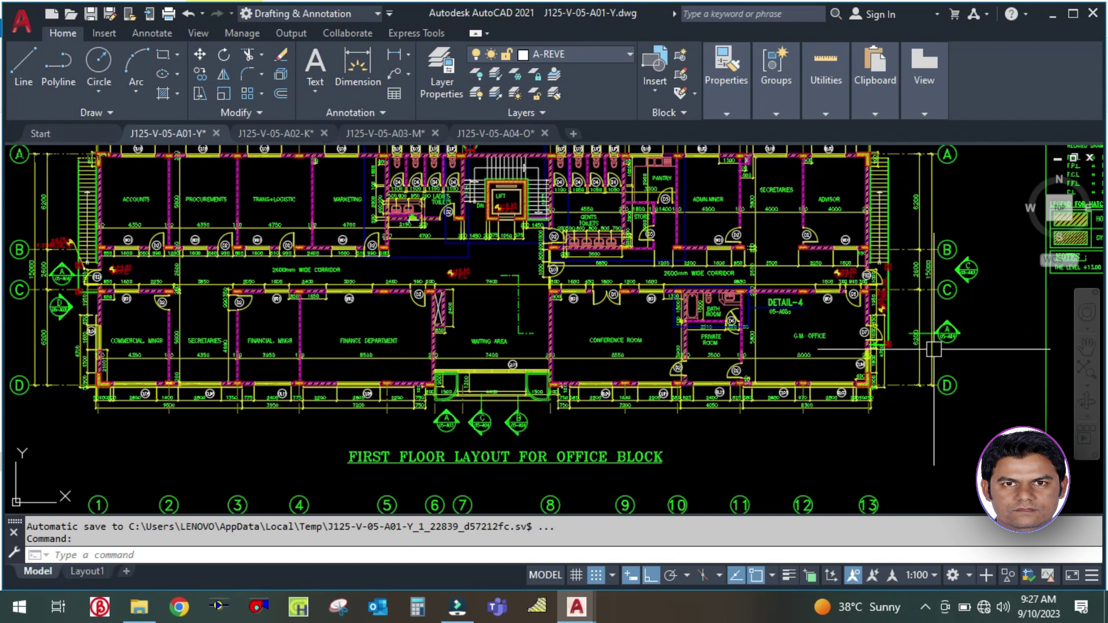
scroll(931, 347, up, 4)
scroll(862, 325, down, 2)
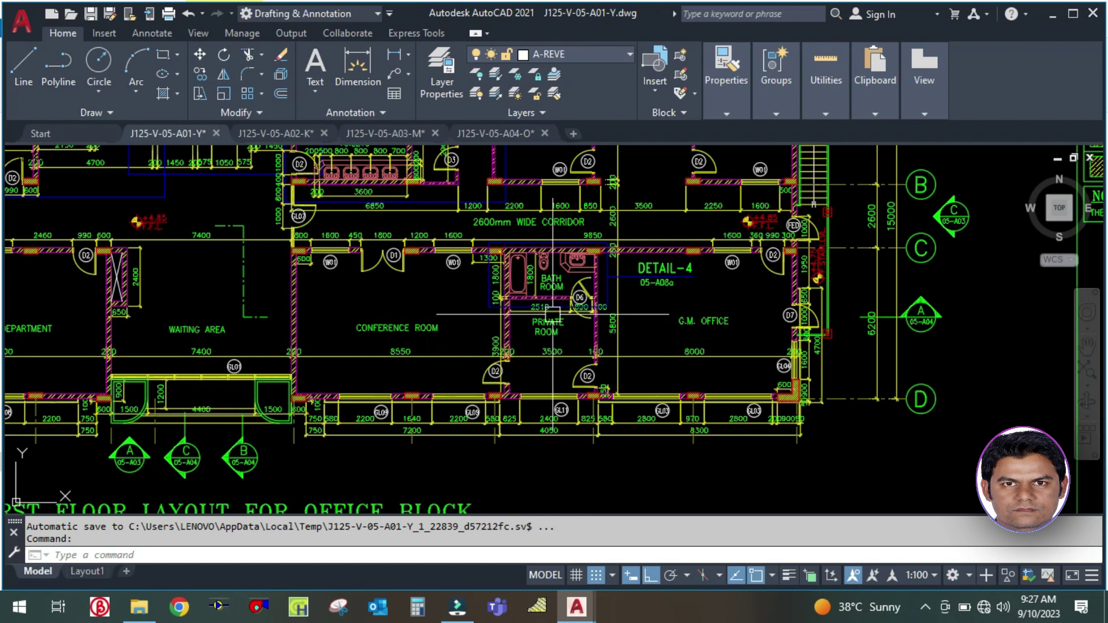
scroll(553, 315, down, 5)
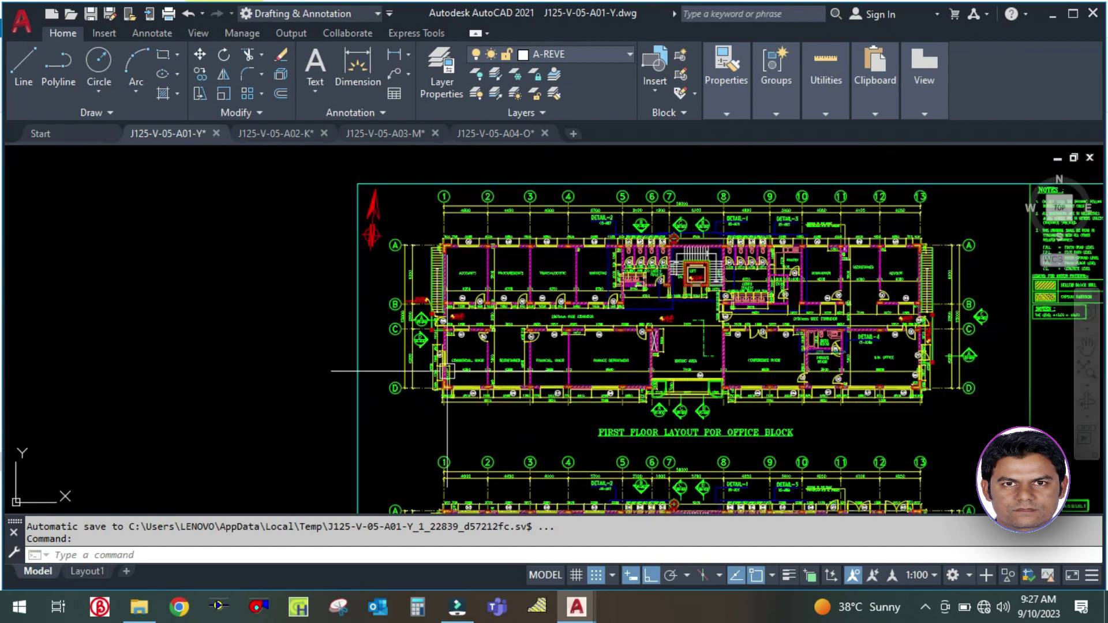
scroll(446, 372, up, 4)
scroll(525, 384, up, 2)
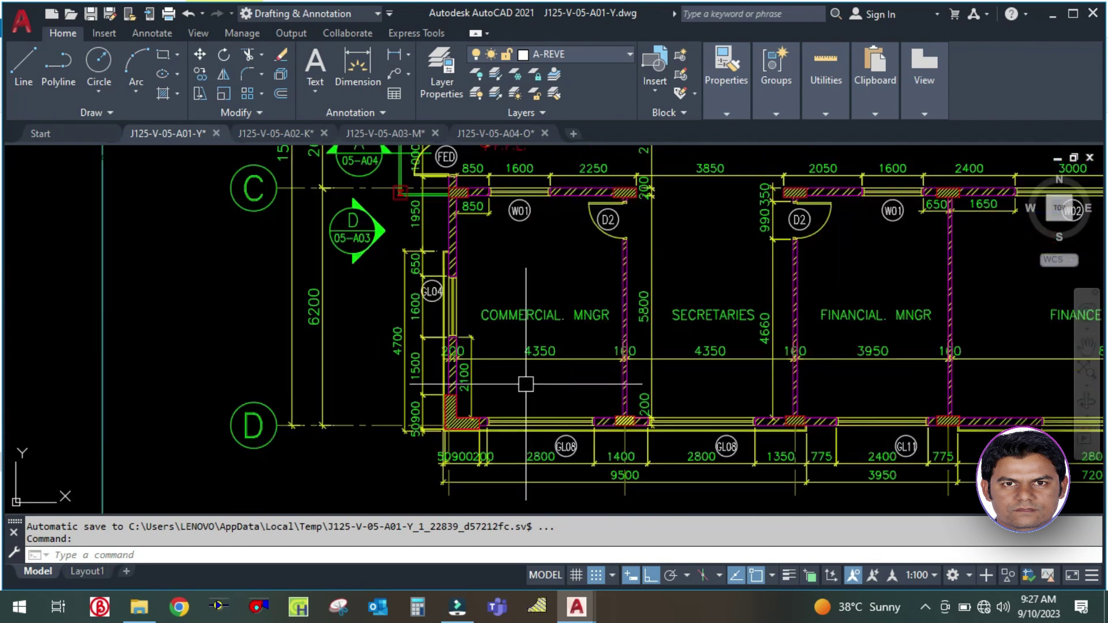
scroll(237, 344, down, 4)
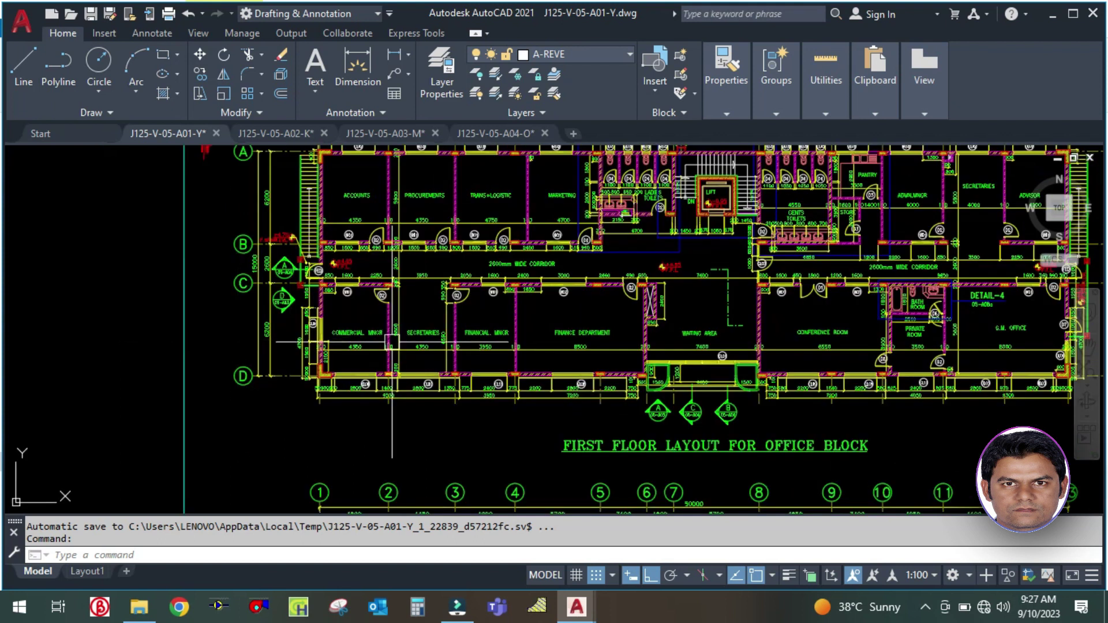
middle_drag(630, 327, 369, 307)
scroll(859, 334, up, 3)
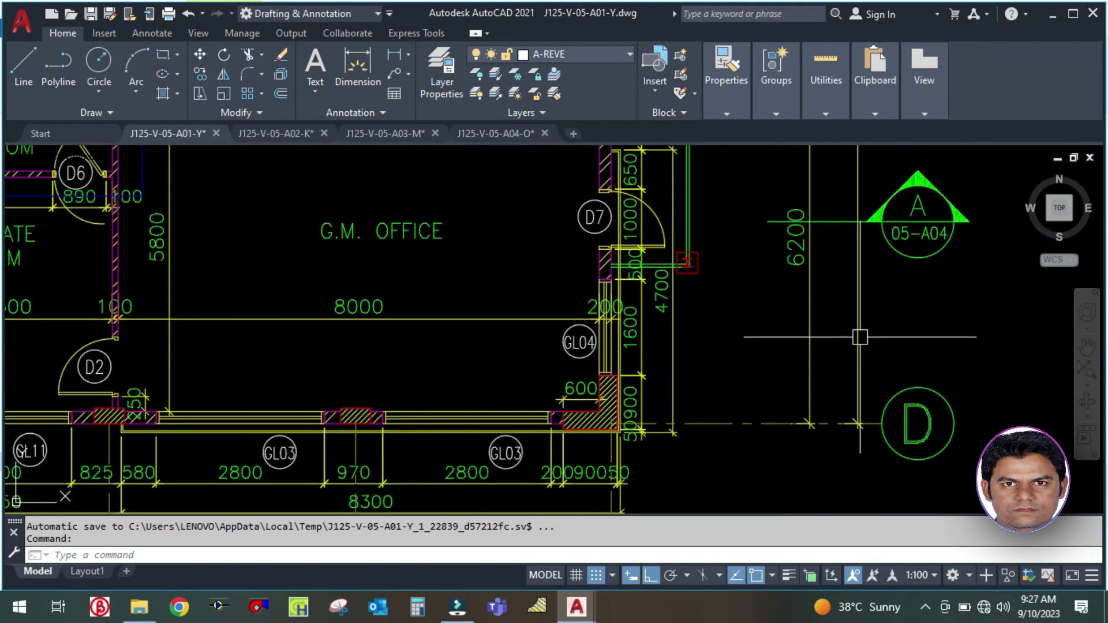
scroll(858, 334, down, 3)
Step: In J125-V-05-A04-O, pan Section A-A past the lift lobby, meeting room and sales to the technical department
click(481, 139)
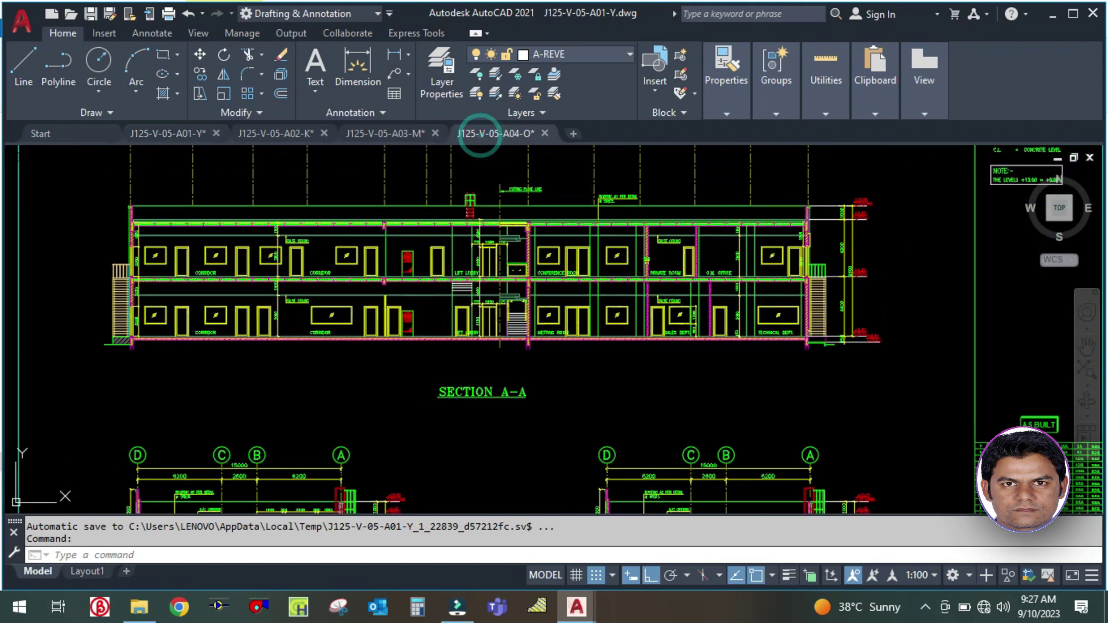
scroll(205, 319, up, 4)
scroll(220, 419, down, 2)
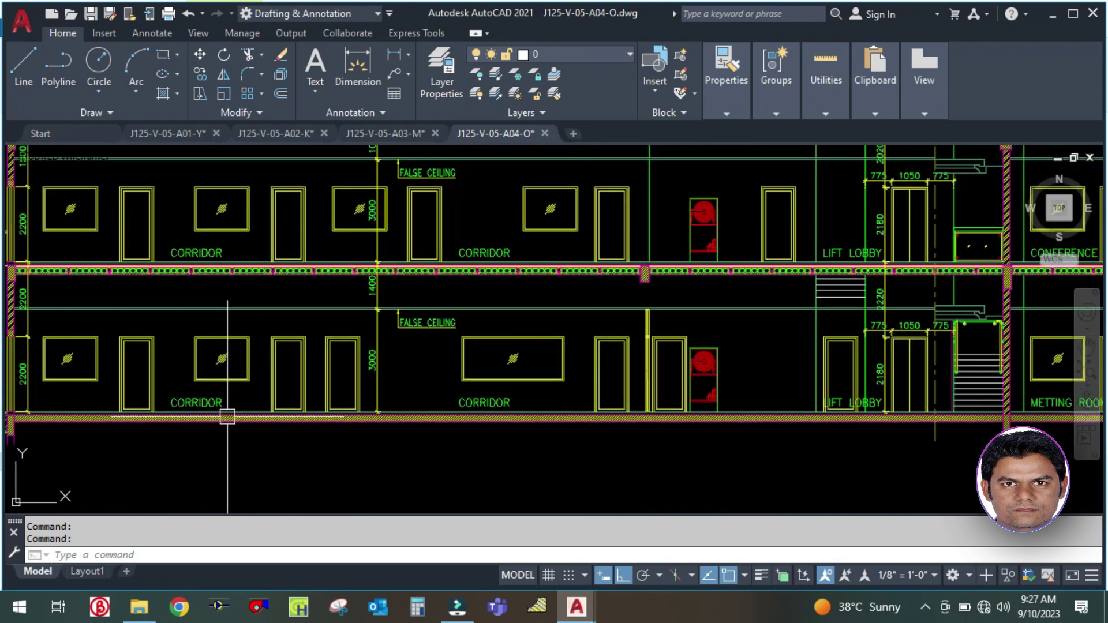
middle_drag(600, 446, 337, 414)
middle_drag(774, 388, 441, 410)
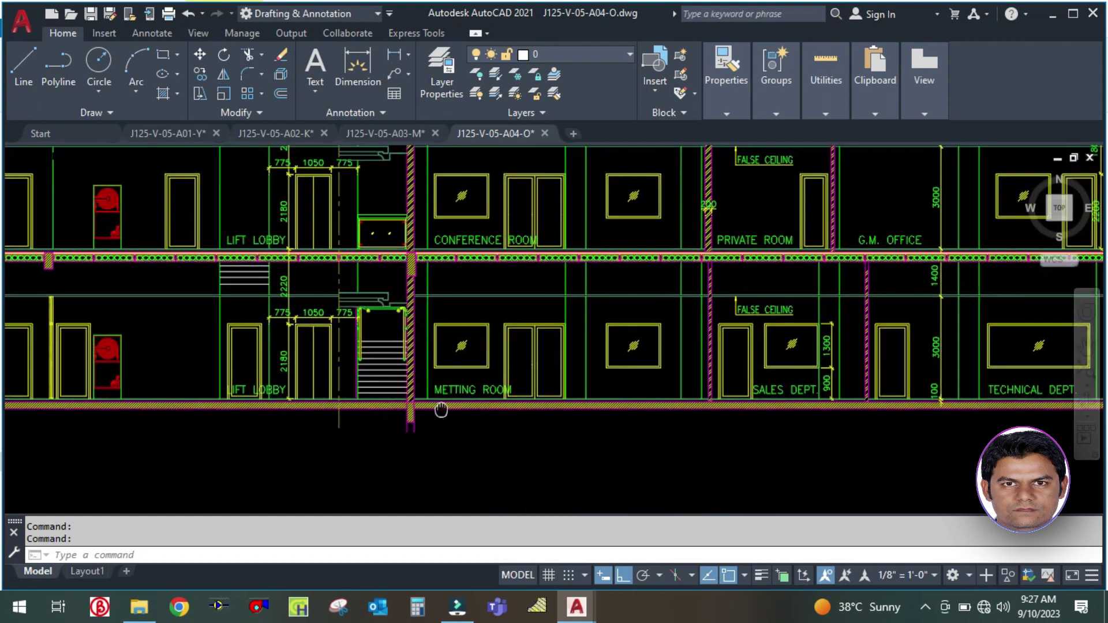
middle_drag(769, 440, 640, 424)
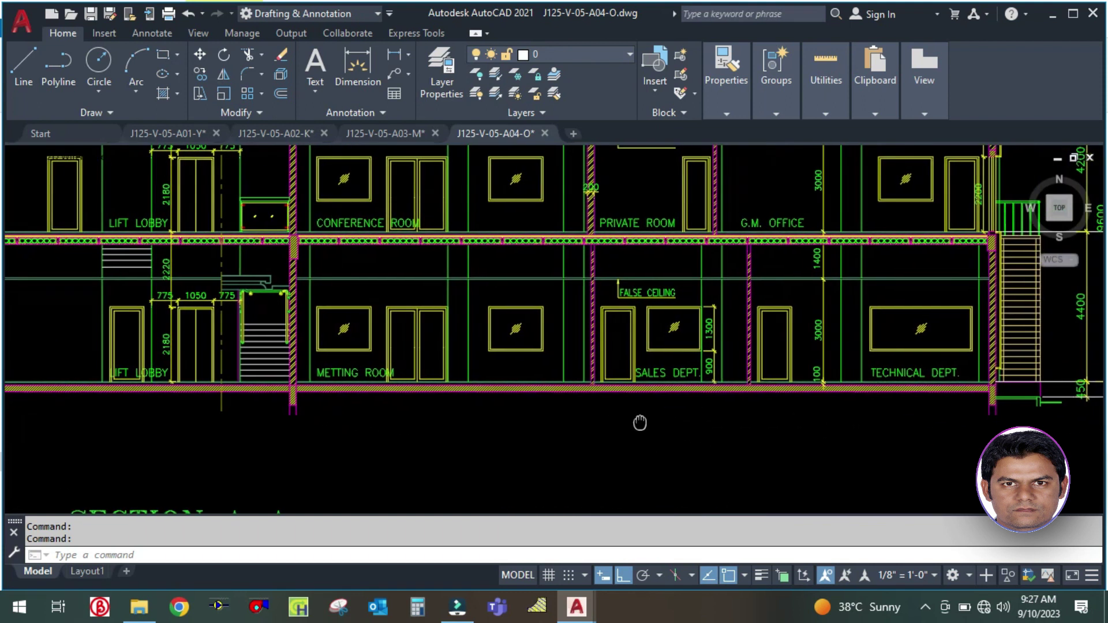
scroll(639, 412, down, 4)
Step: Switch to J125-V-05-A01-Y and pan from the first floor rooms down to the ground floor layout
click(174, 134)
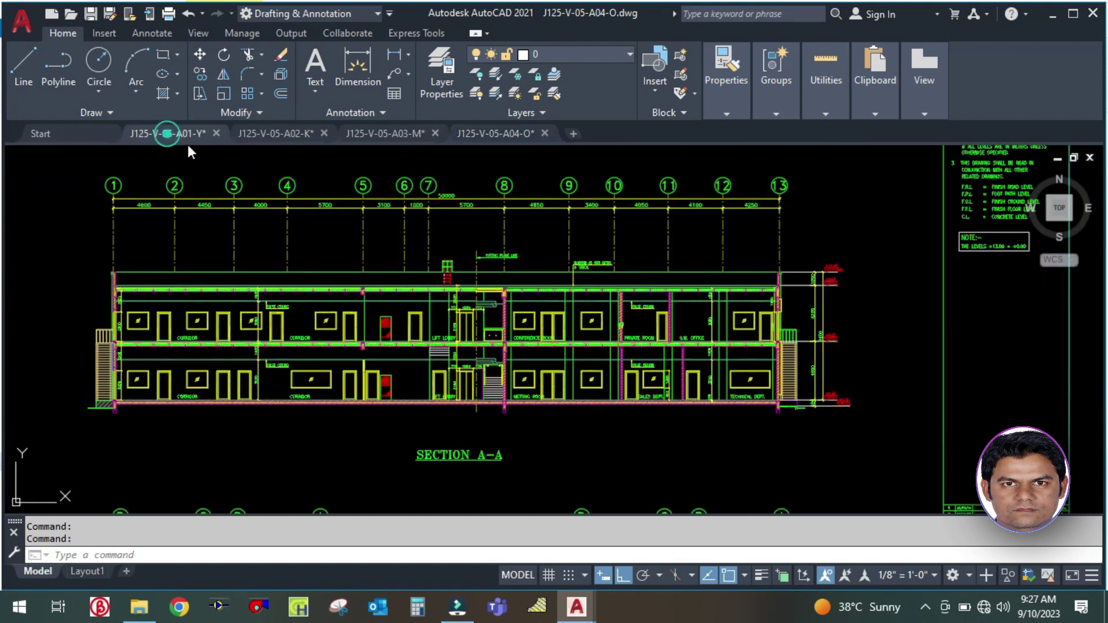
scroll(310, 340, up, 5)
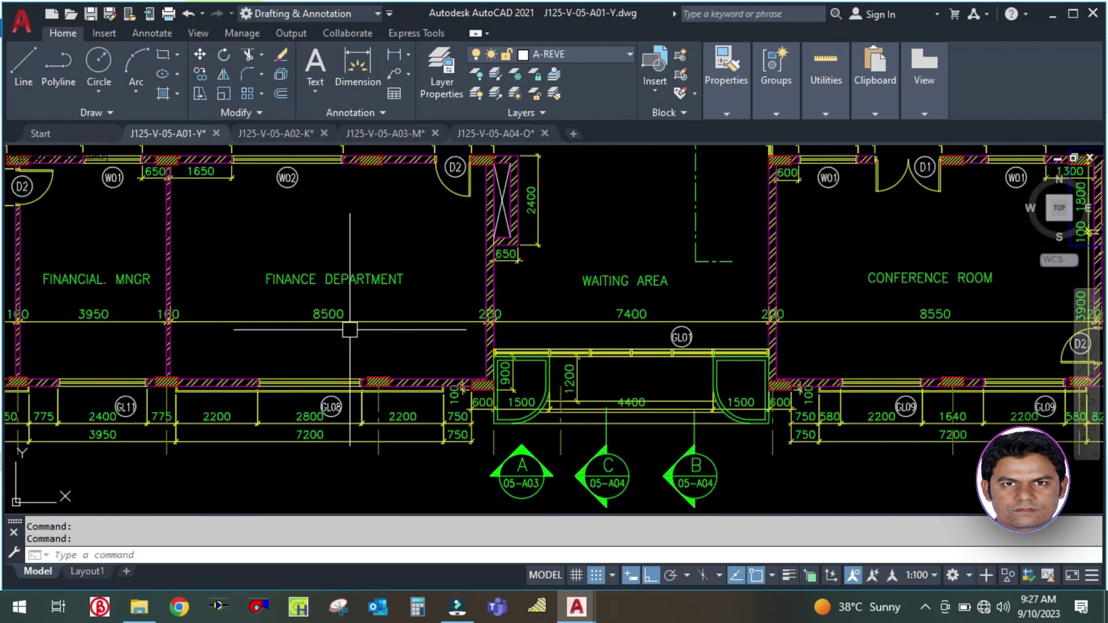
scroll(369, 329, down, 2)
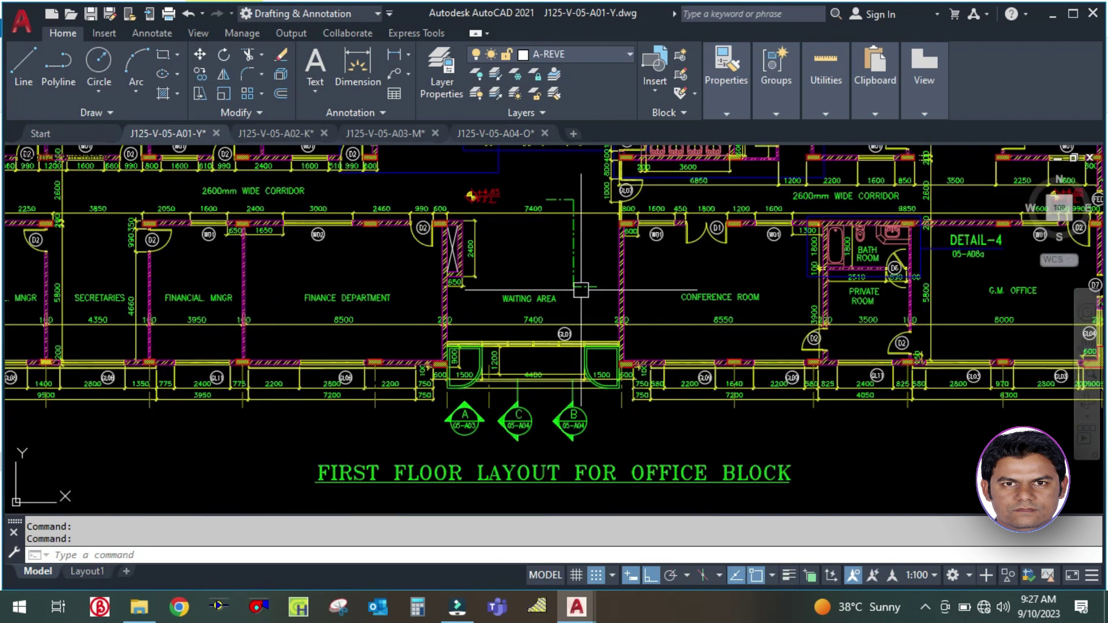
middle_drag(329, 317, 524, 216)
scroll(655, 441, down, 2)
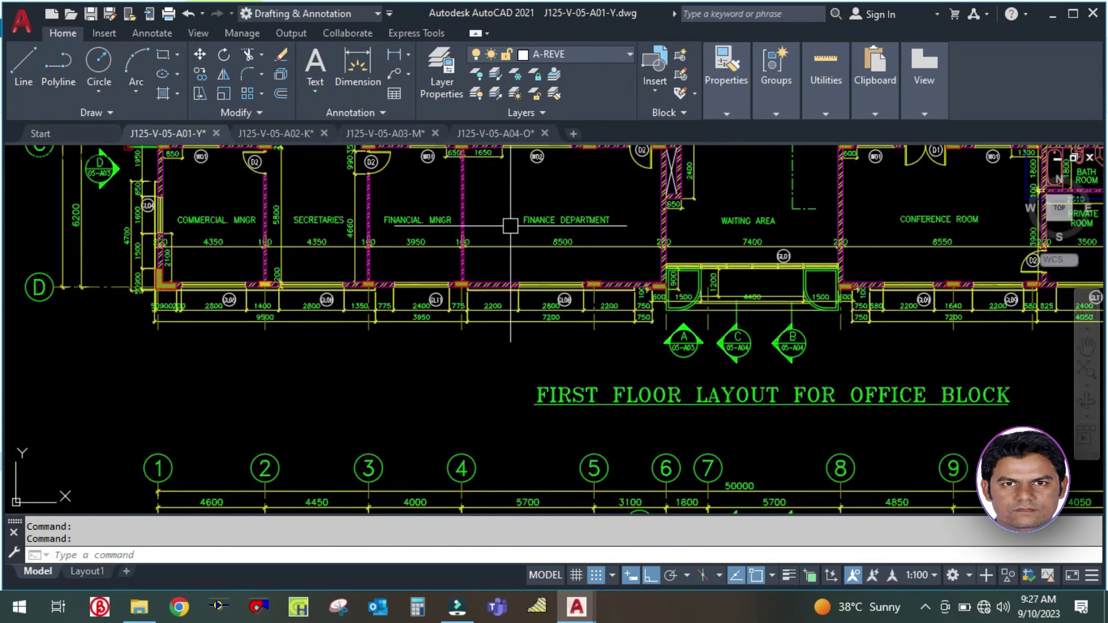
scroll(524, 216, down, 4)
middle_drag(557, 389, 502, 415)
Step: Bring the meeting room, sales and technical departments into view and fit the whole ground floor plan
scroll(502, 416, up, 5)
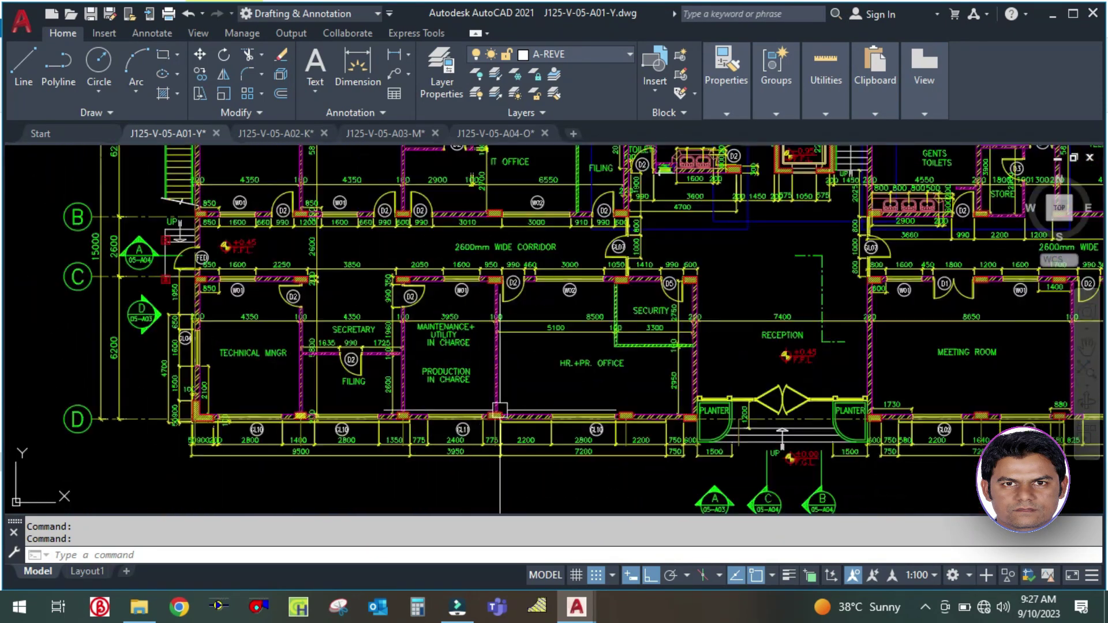
middle_drag(930, 383, 573, 354)
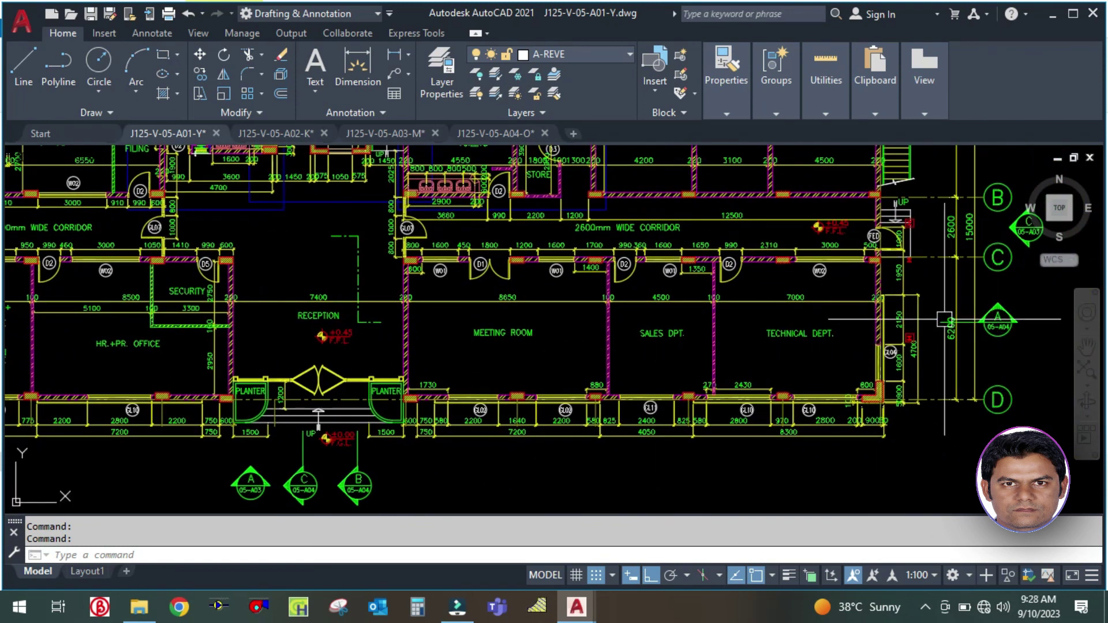
scroll(603, 318, down, 3)
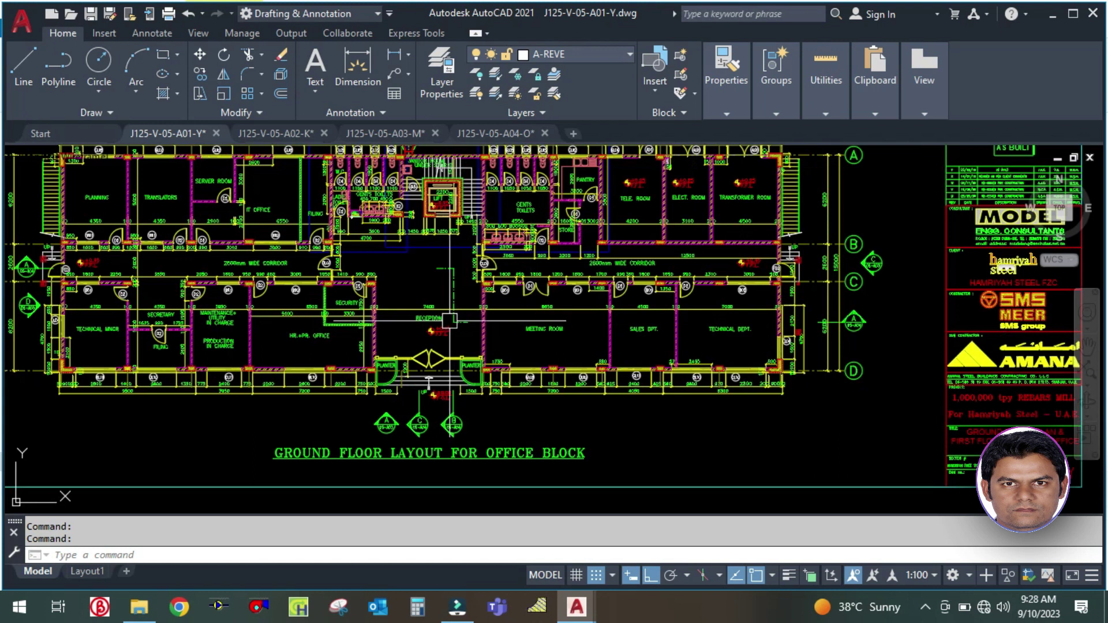
middle_drag(433, 326, 443, 326)
scroll(502, 338, down, 1)
scroll(198, 298, up, 2)
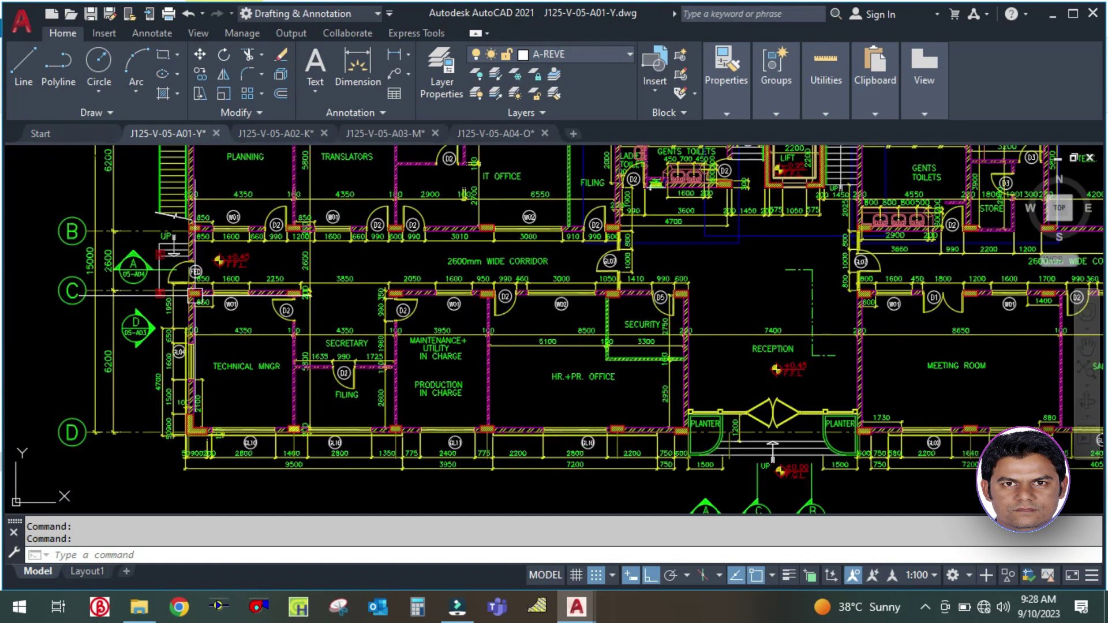
scroll(193, 297, down, 2)
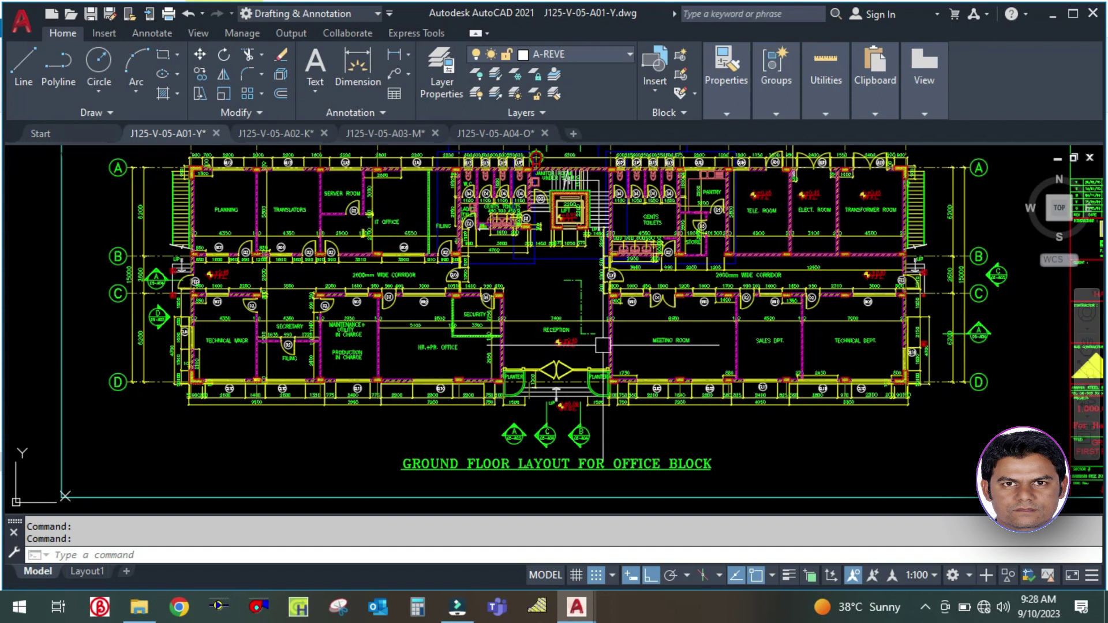
Step: Draw a trace line from the right wall's midpoint across the plan to beyond its left side
text(L)
key(Return)
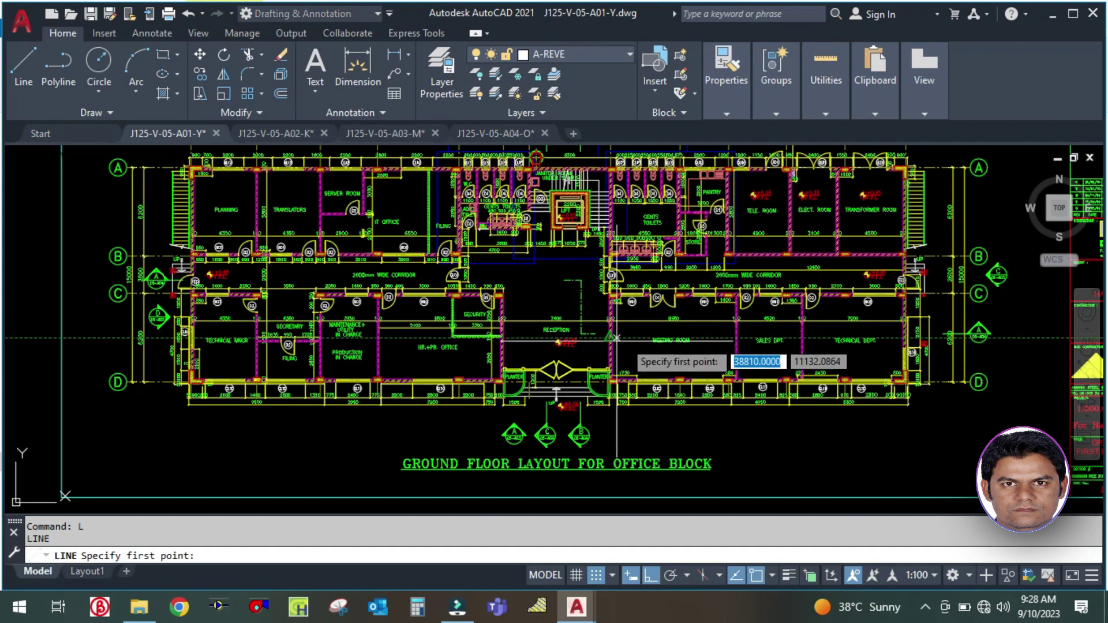
click(944, 334)
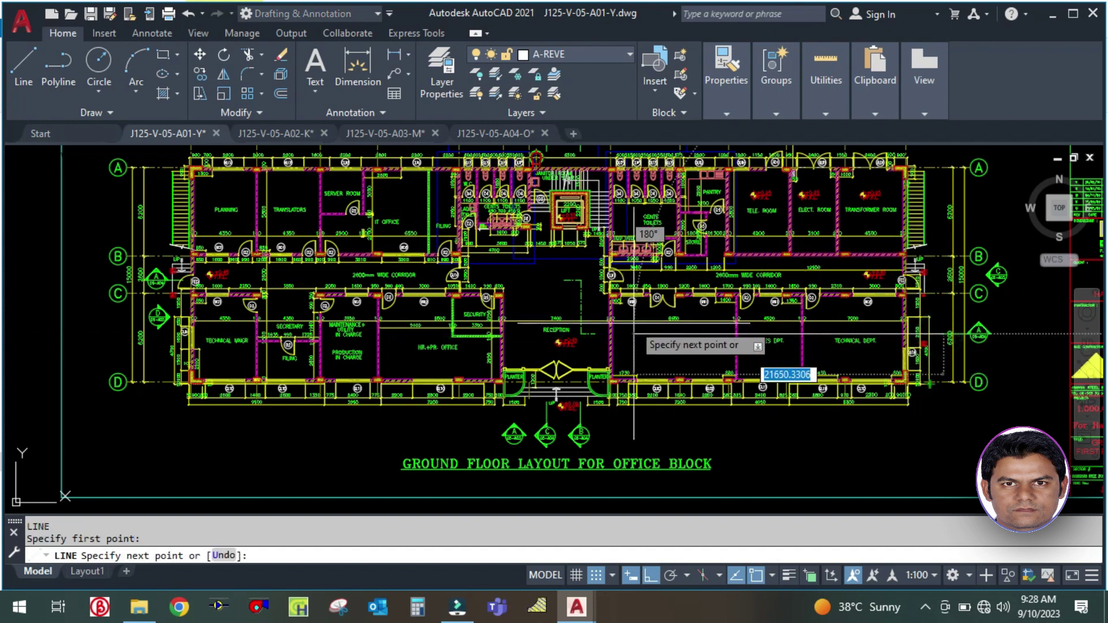
click(588, 333)
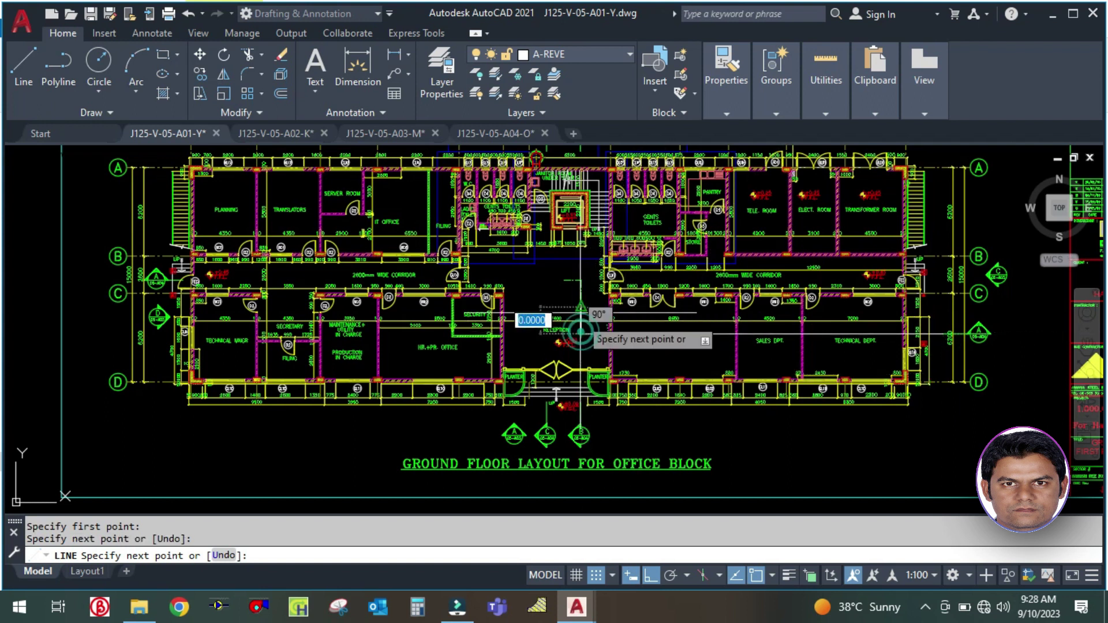
click(581, 281)
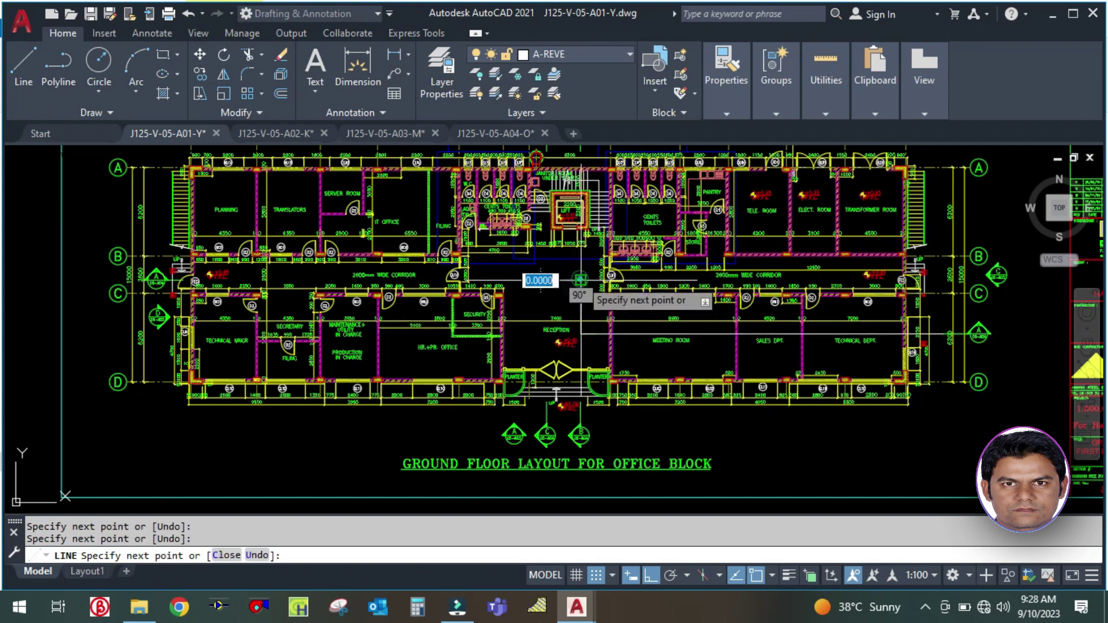
click(79, 281)
key(Escape)
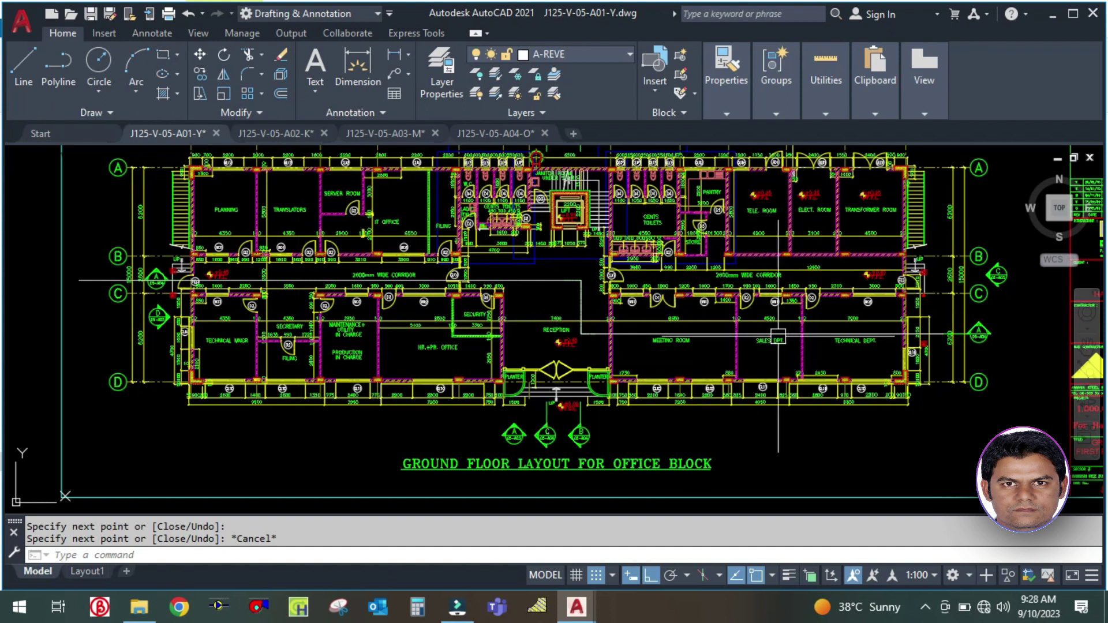
Step: Pan up to the DETAIL-1, DETAIL-2, DETAIL-3 labels and the FIRST FLOOR LAYOUT title
scroll(788, 335, up, 2)
middle_drag(889, 384, 887, 381)
scroll(888, 381, down, 5)
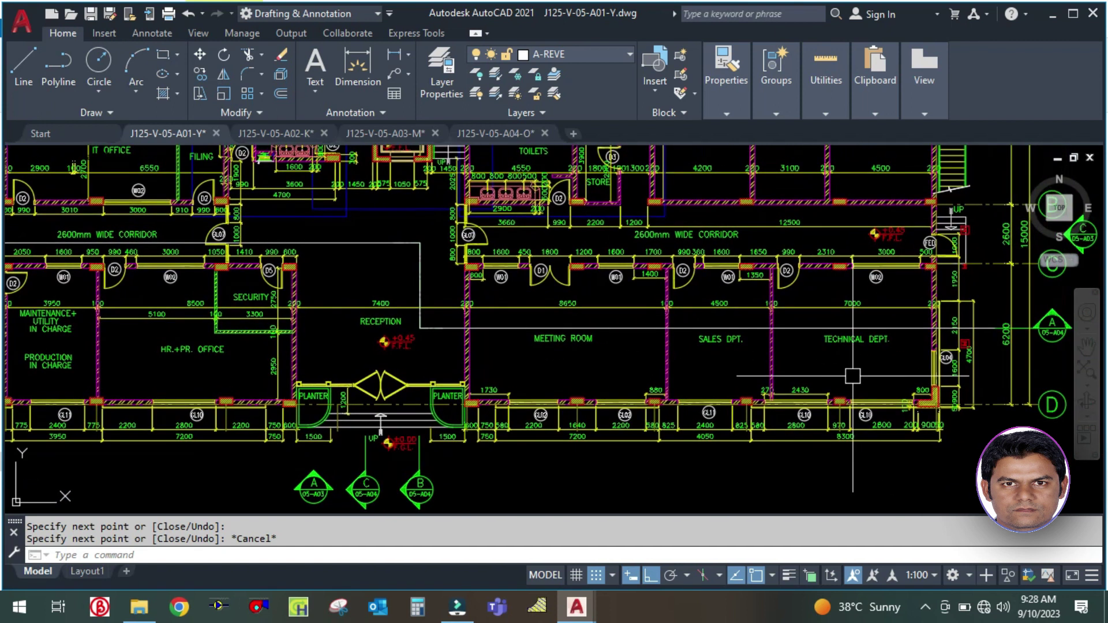
scroll(845, 357, up, 3)
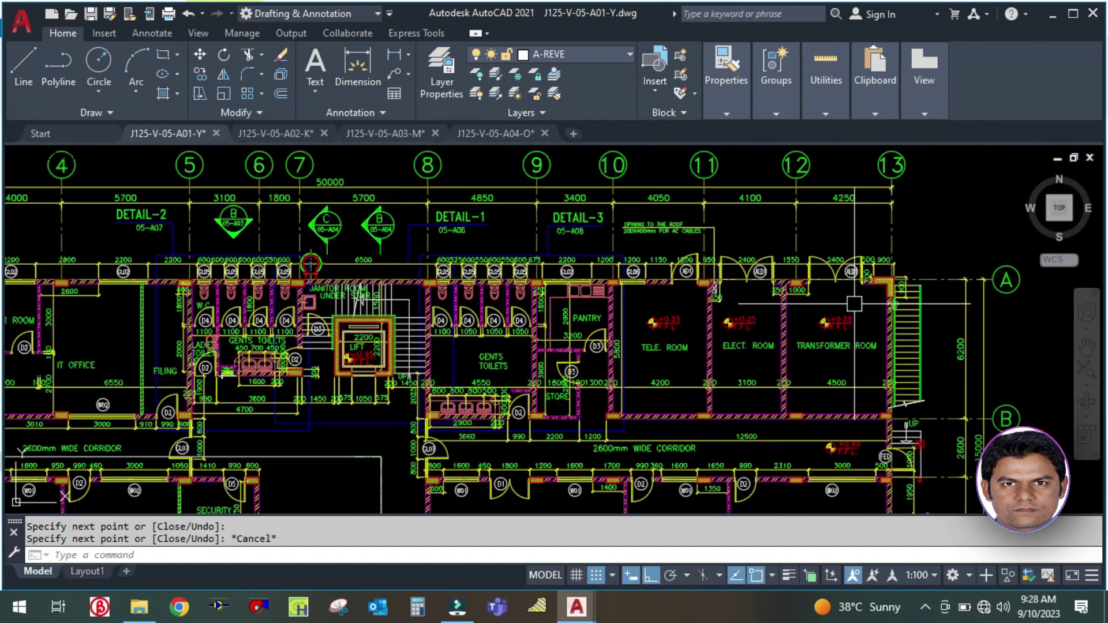
middle_drag(372, 428, 371, 349)
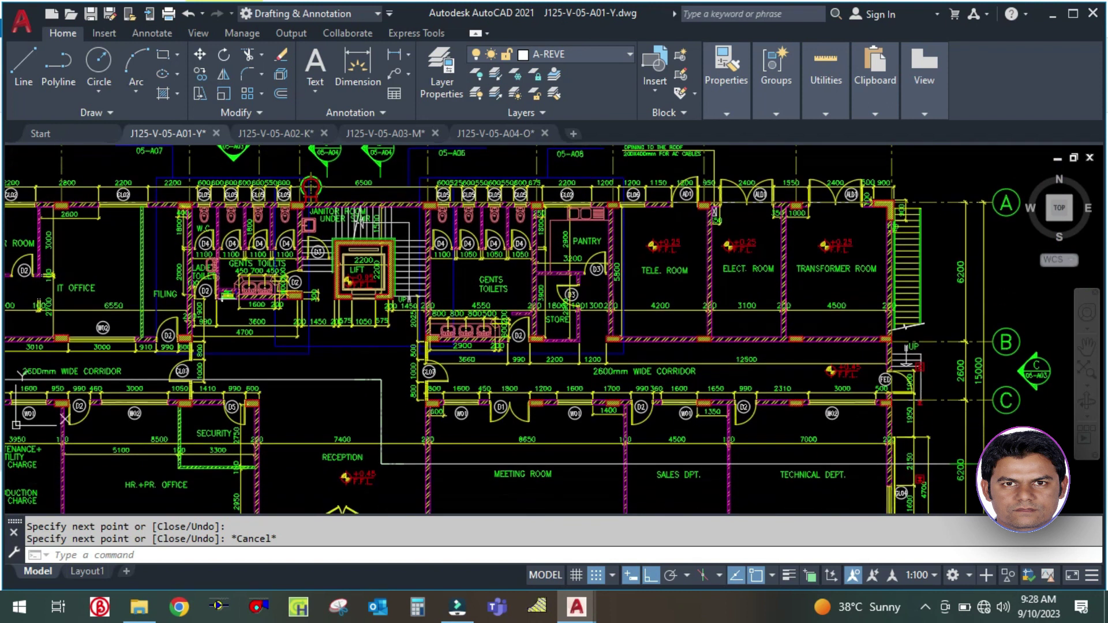
scroll(372, 349, down, 2)
scroll(404, 398, up, 2)
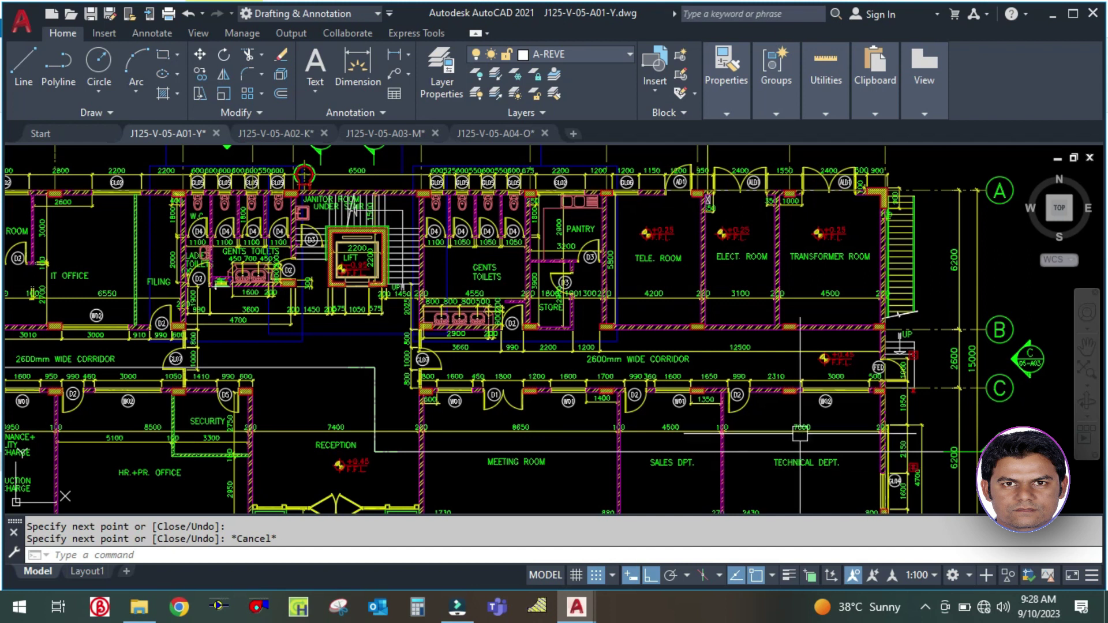
middle_drag(420, 281, 421, 353)
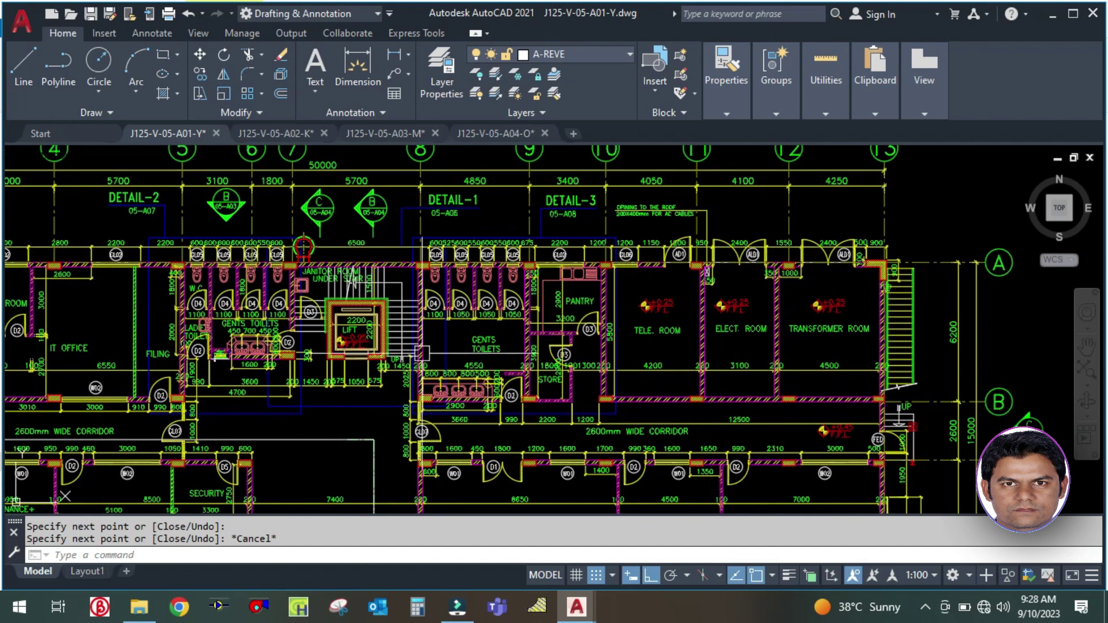
middle_drag(413, 202, 406, 274)
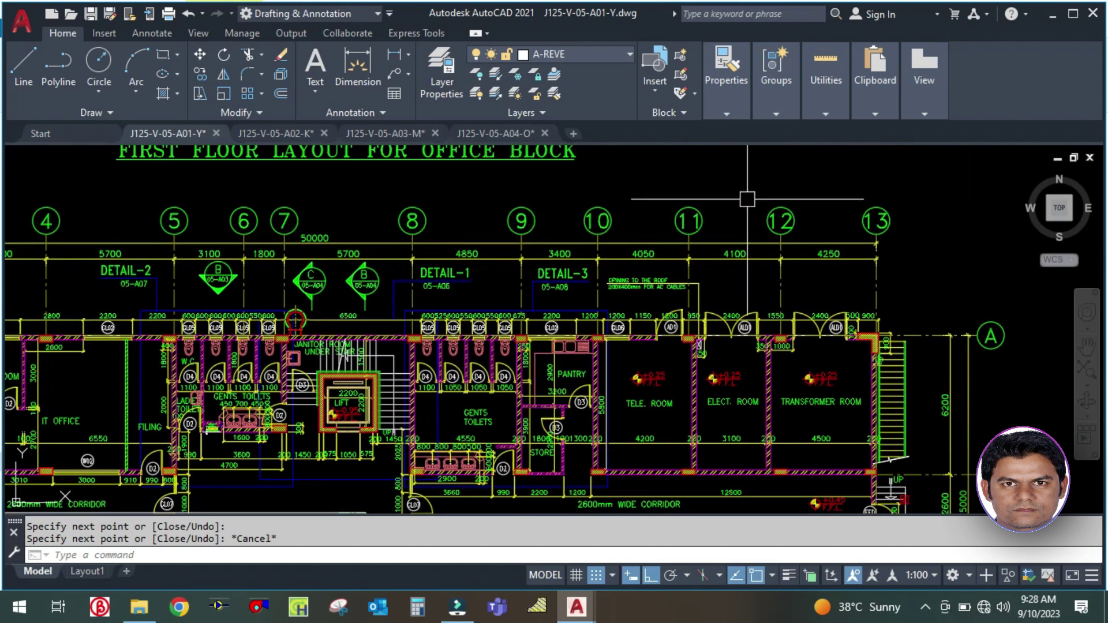
Step: Switch to J125-V-05-A04-O and zoom around Section A-A, picking a floor line to inspect
click(468, 137)
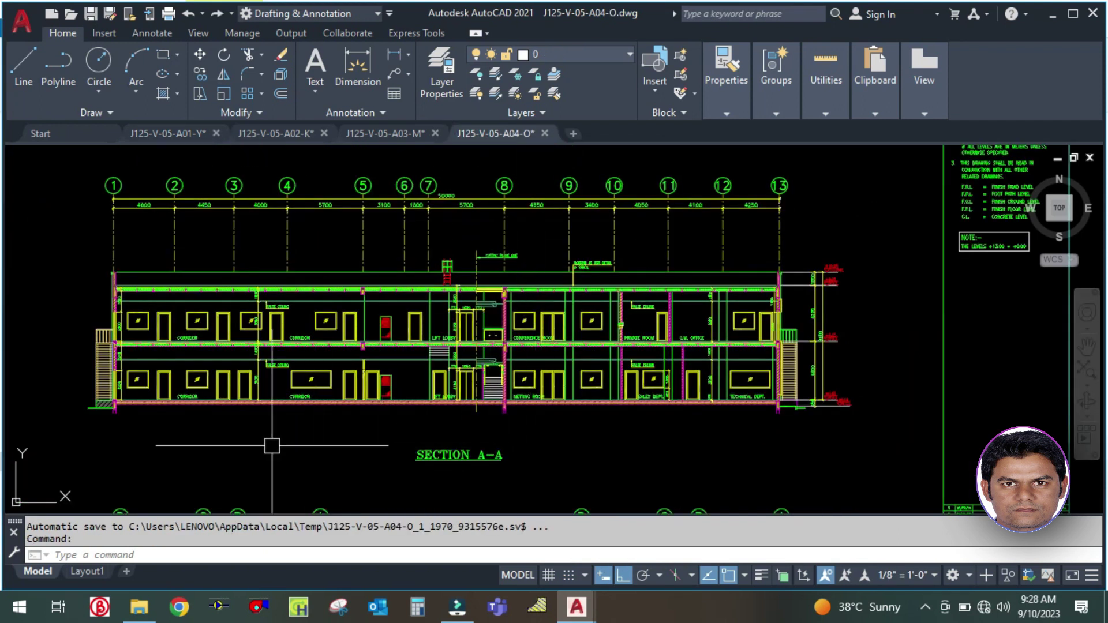
middle_drag(272, 446, 293, 447)
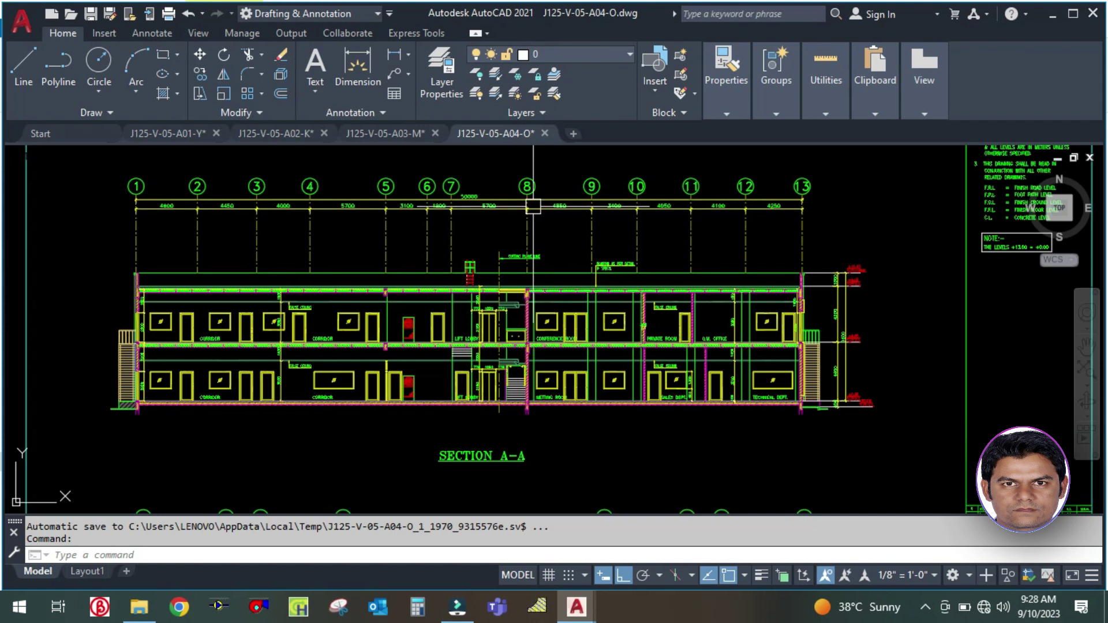
scroll(591, 410, up, 6)
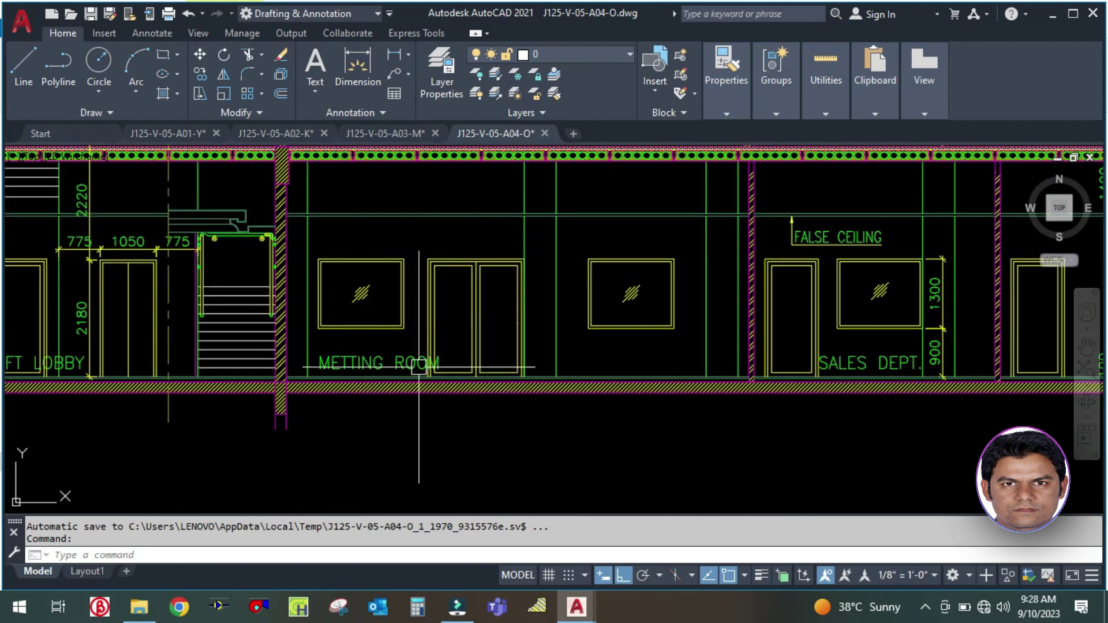
scroll(415, 364, down, 2)
scroll(529, 301, up, 2)
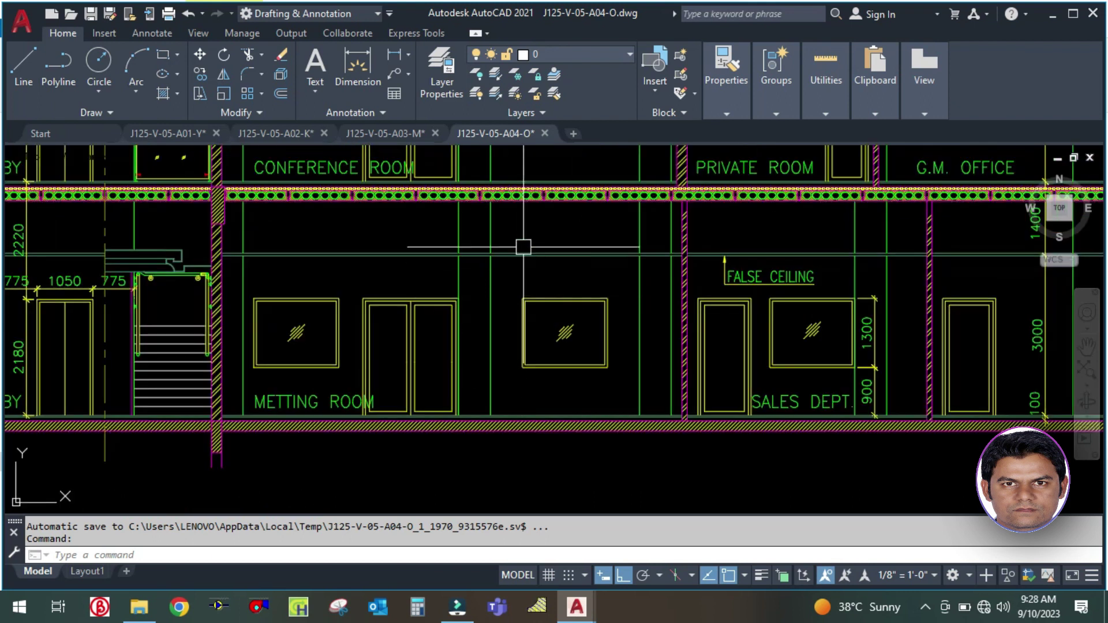
click(523, 254)
scroll(521, 300, down, 2)
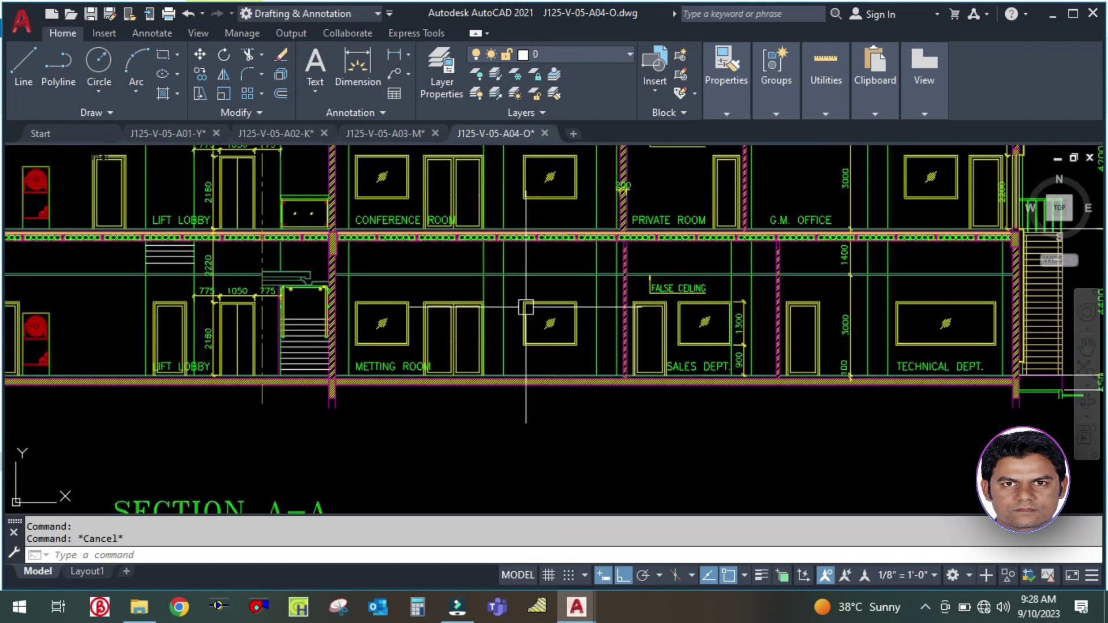
scroll(927, 380, down, 3)
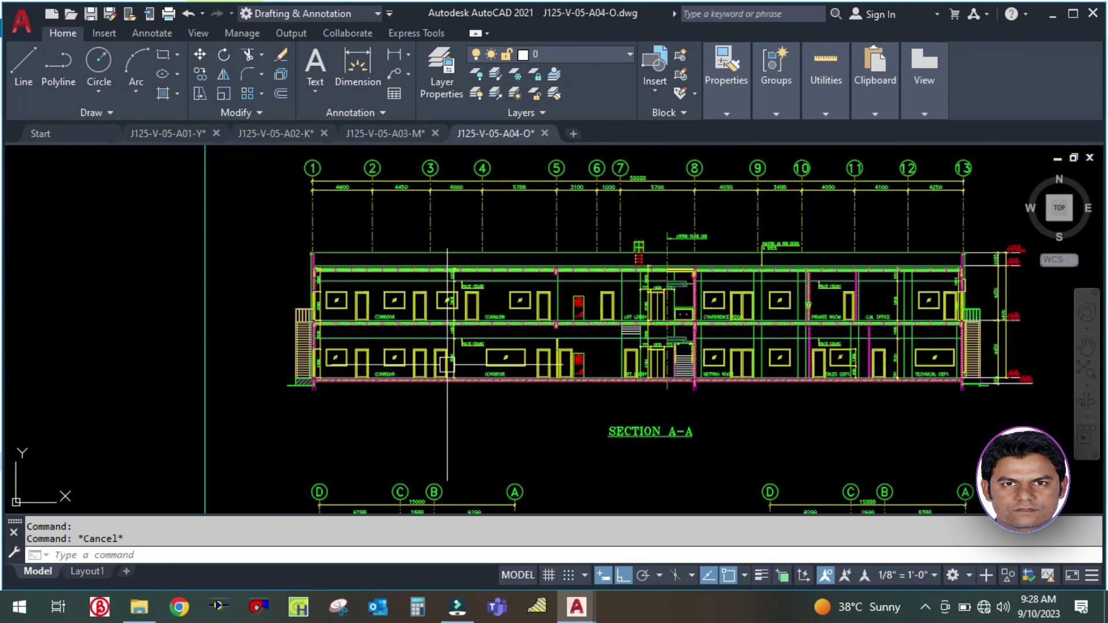
scroll(450, 383, up, 3)
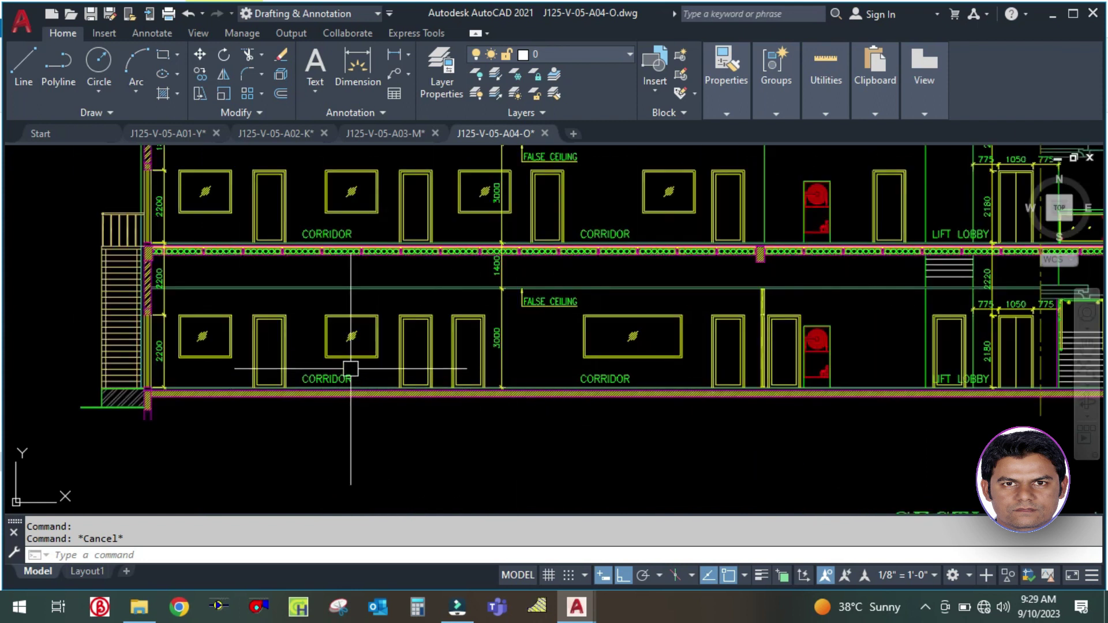
Step: Return to J125-V-05-A01-Y, cancel the unfinished polyline and pan to the meeting room
click(167, 131)
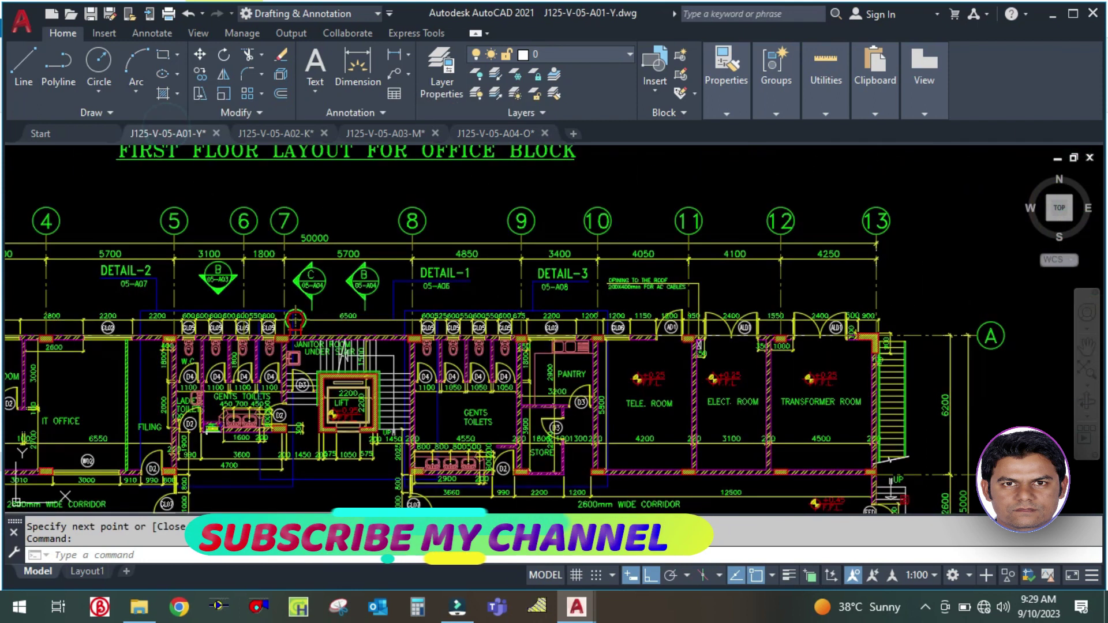
scroll(593, 425, up, 4)
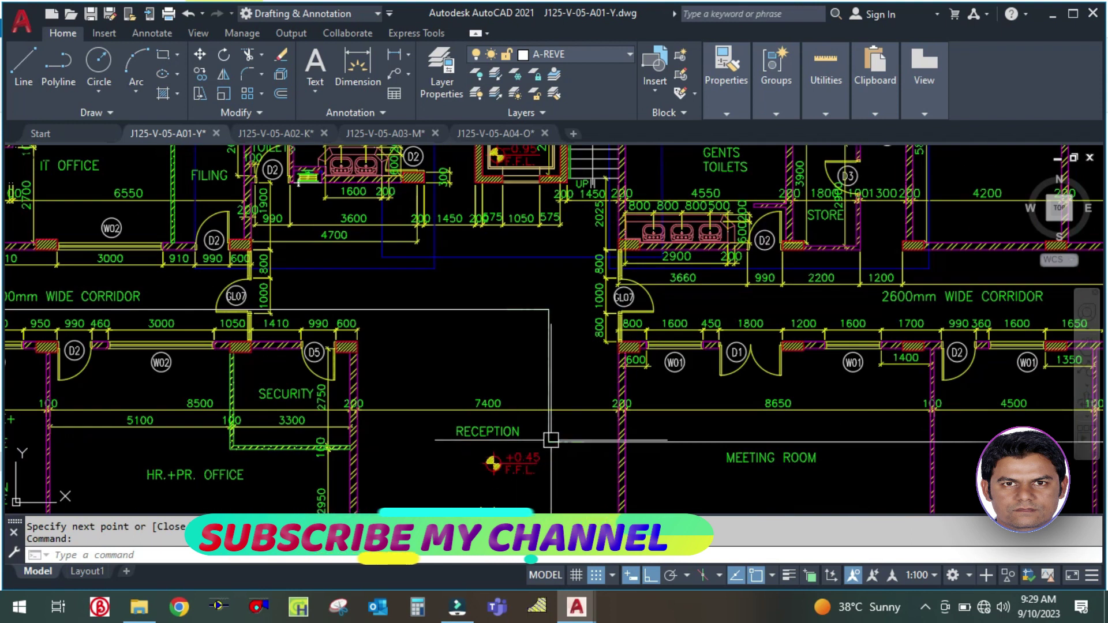
key(Escape)
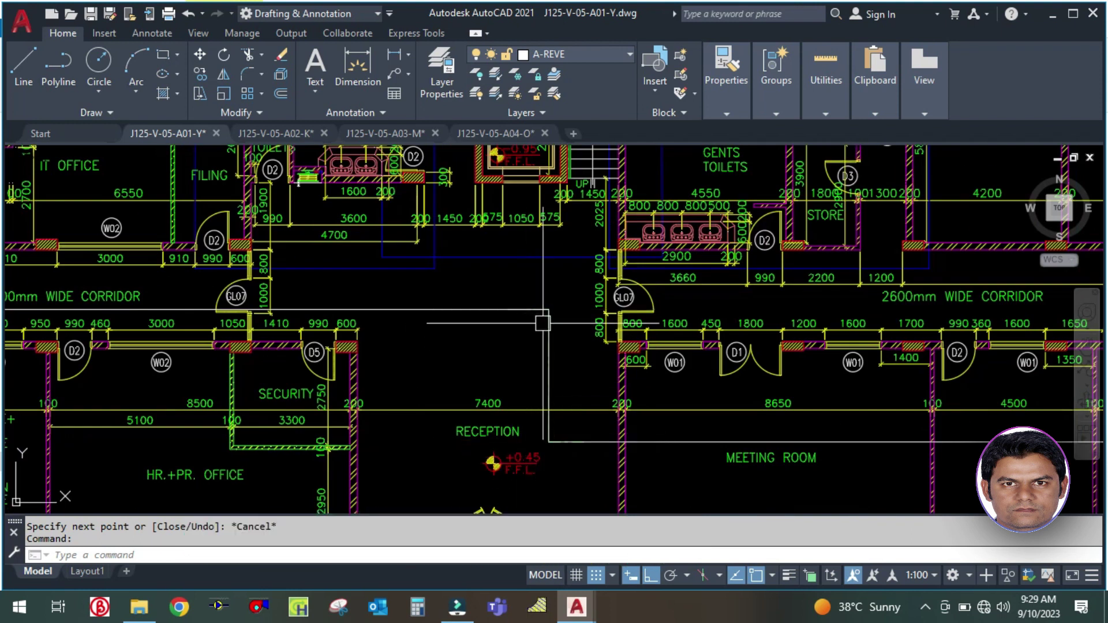
middle_drag(563, 330, 712, 363)
middle_drag(644, 430, 567, 319)
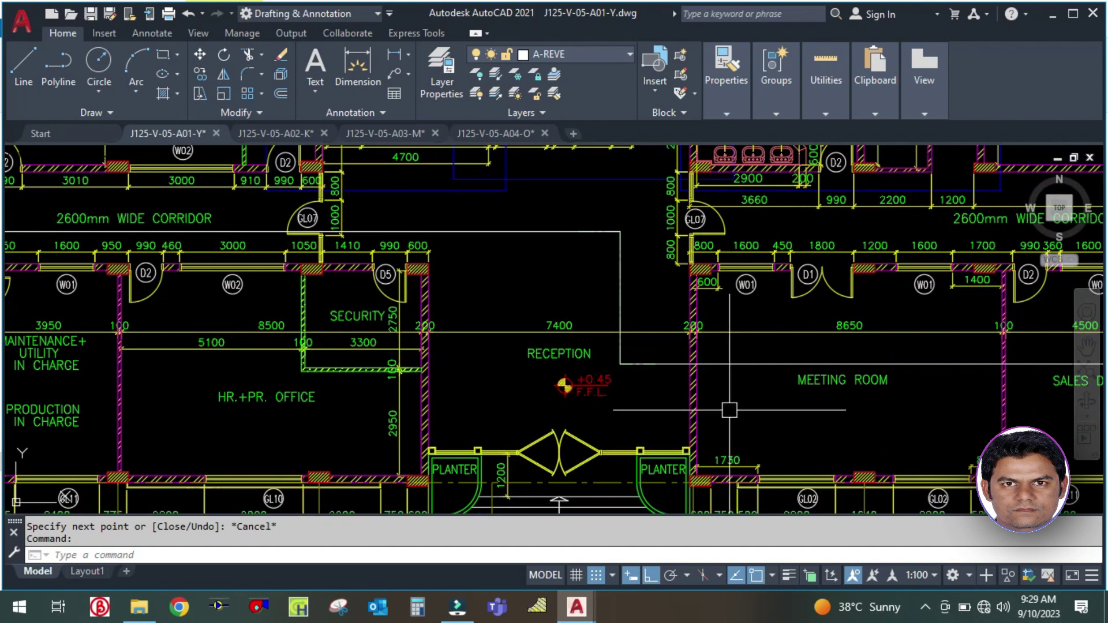
Step: Draw a short vertical line inside the meeting room
text(l)
key(Return)
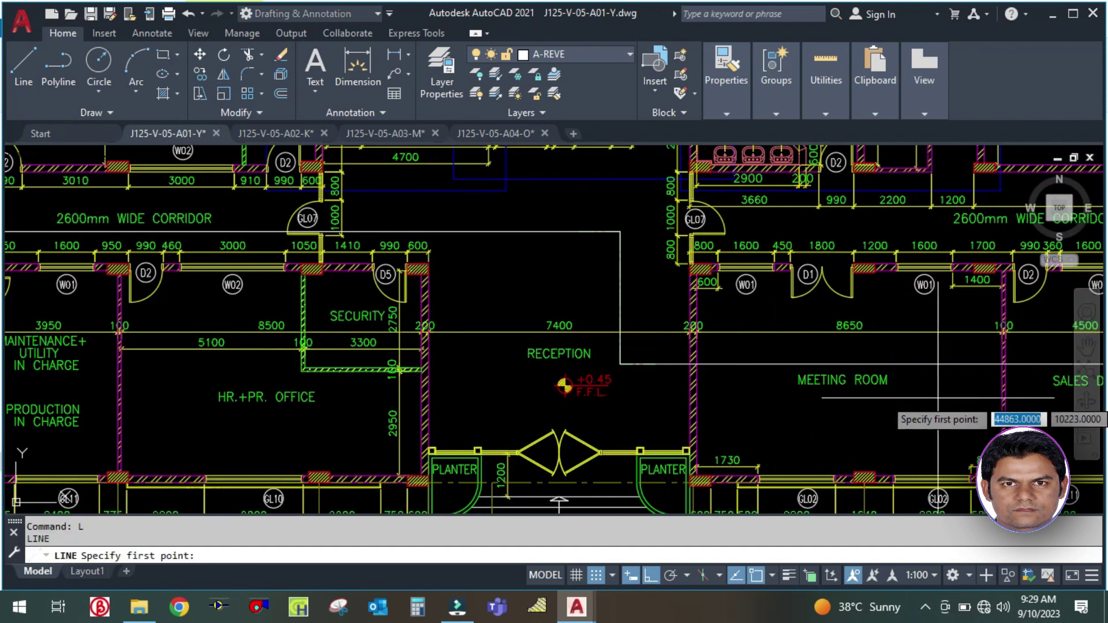
click(936, 394)
click(945, 442)
key(Return)
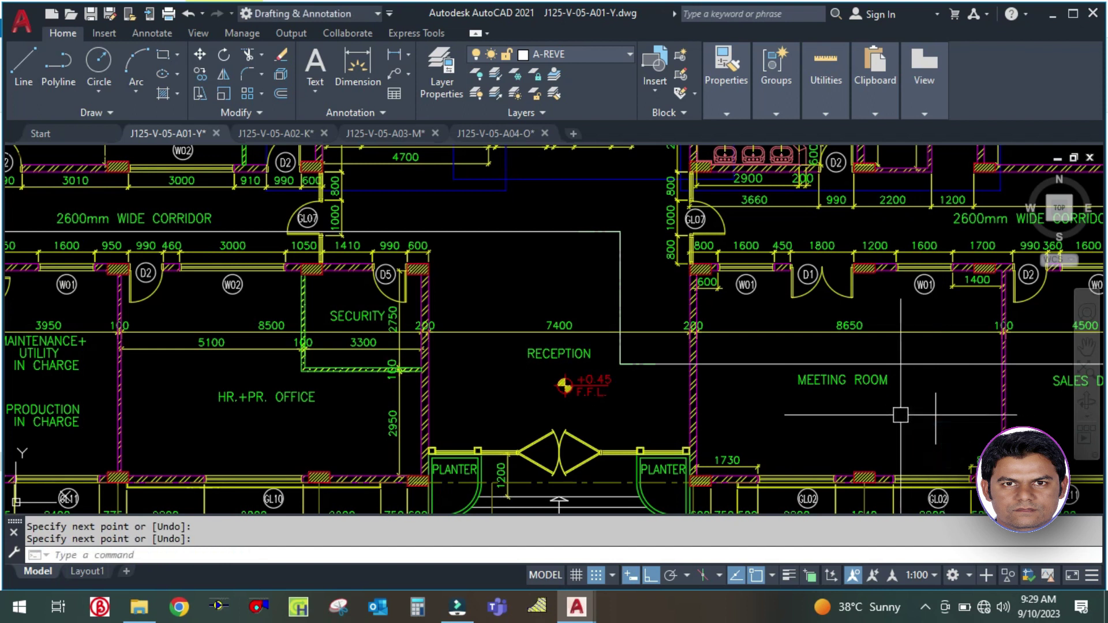
Step: Turn Ortho off and draw two diagonal lines forming an arrowhead on the vertical line
text(l)
key(Return)
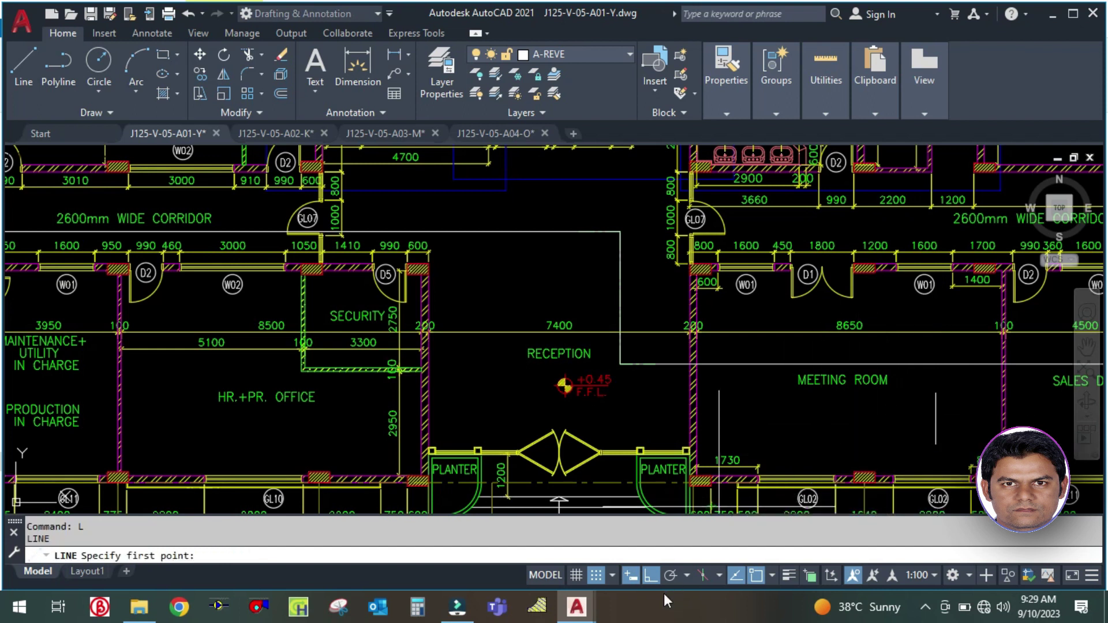
click(647, 580)
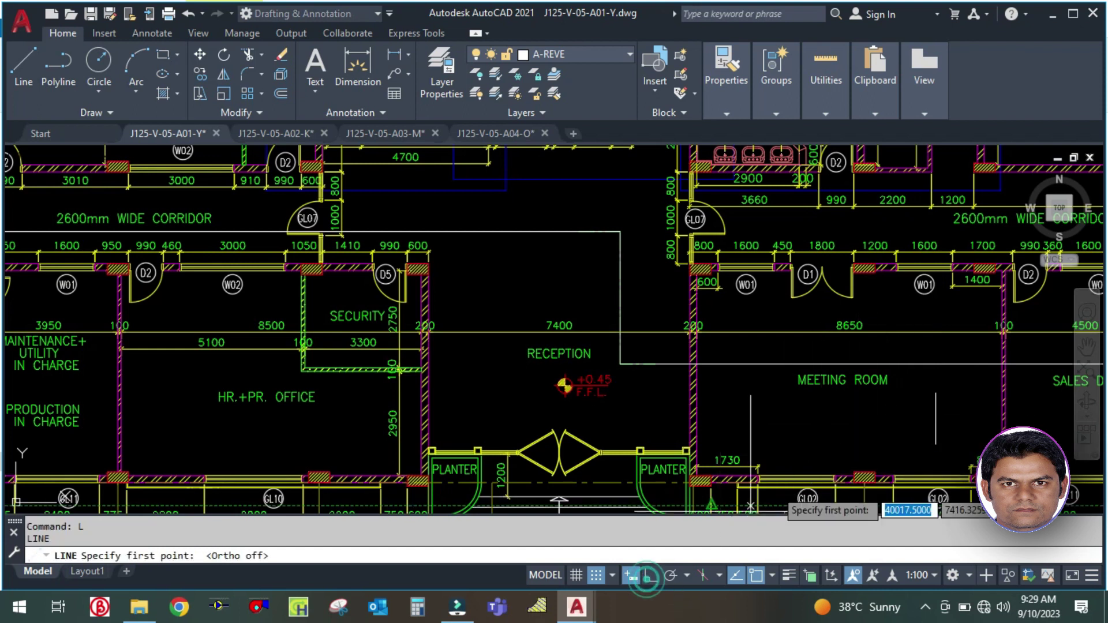
click(934, 398)
key(Escape)
key(Return)
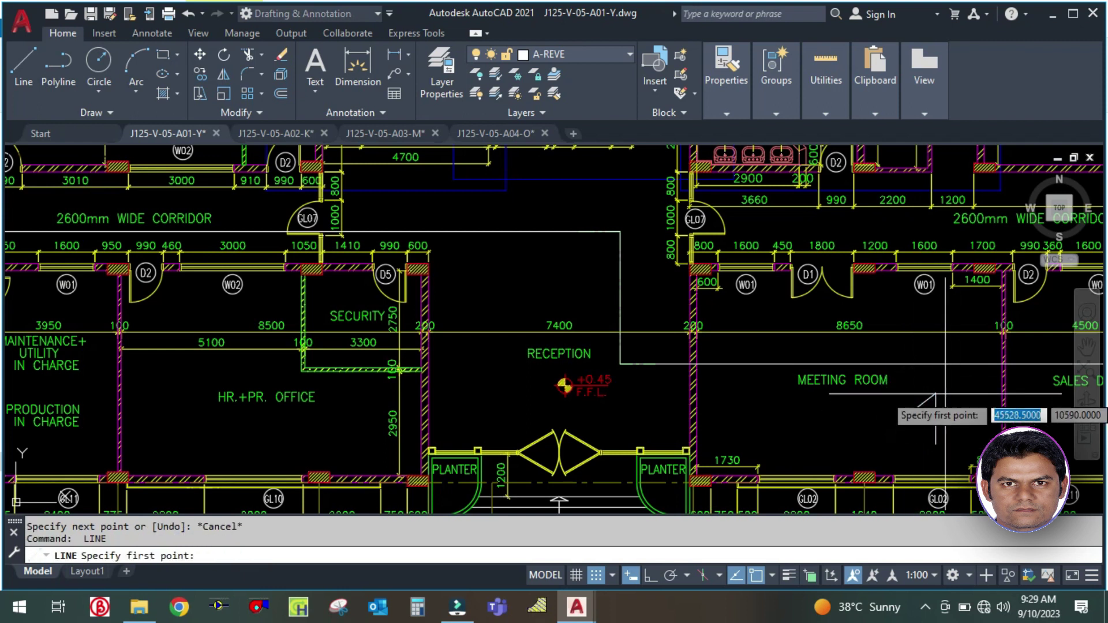
click(903, 416)
click(936, 394)
click(968, 414)
key(Escape)
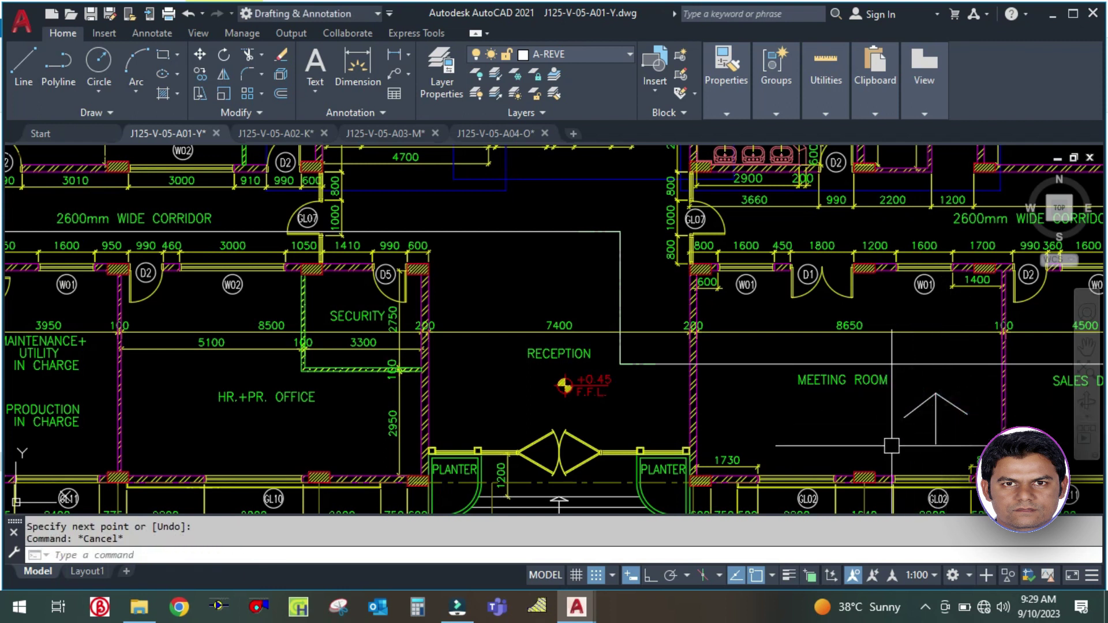
Step: Pan toward grids B–D and start MOVE with a selection window around the arrow
scroll(798, 376, down, 5)
scroll(823, 396, up, 3)
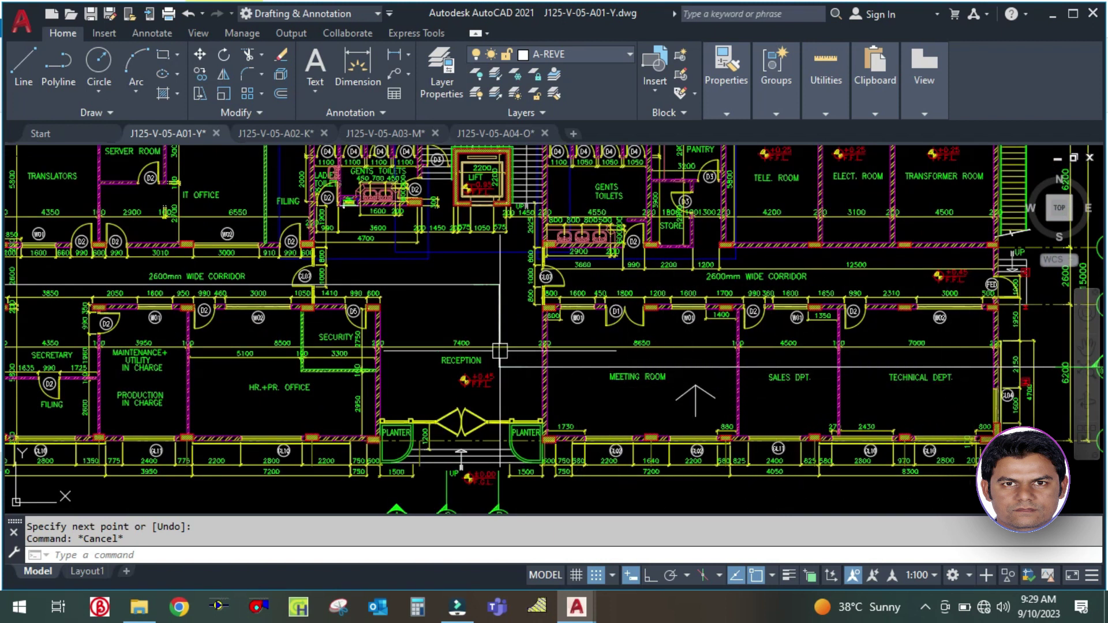
middle_drag(463, 323, 753, 336)
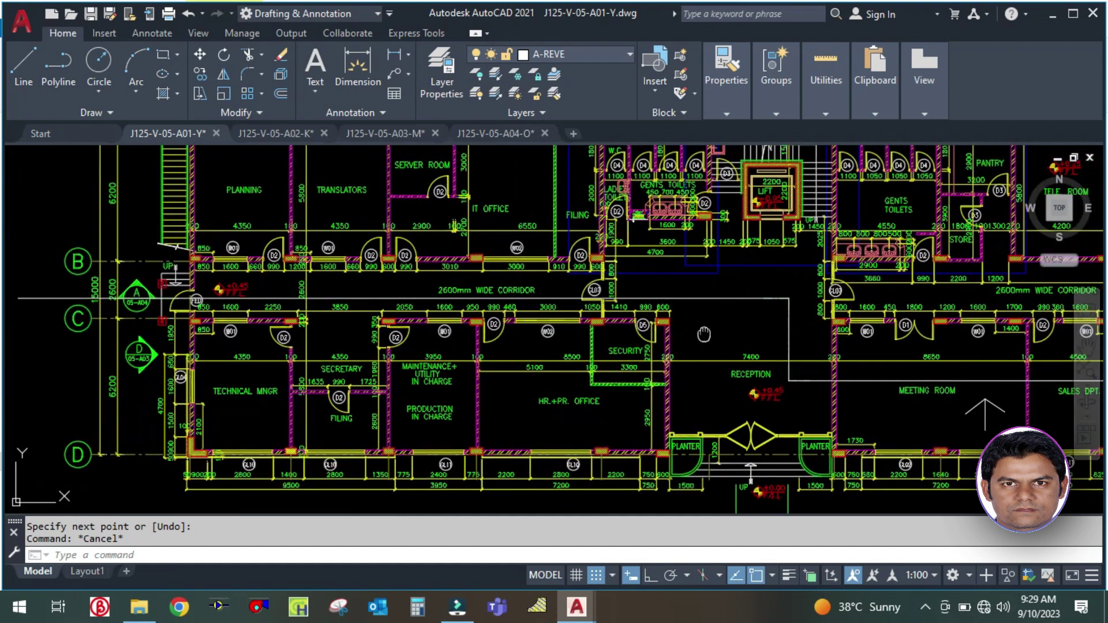
scroll(751, 335, up, 1)
scroll(735, 326, up, 1)
scroll(735, 326, down, 2)
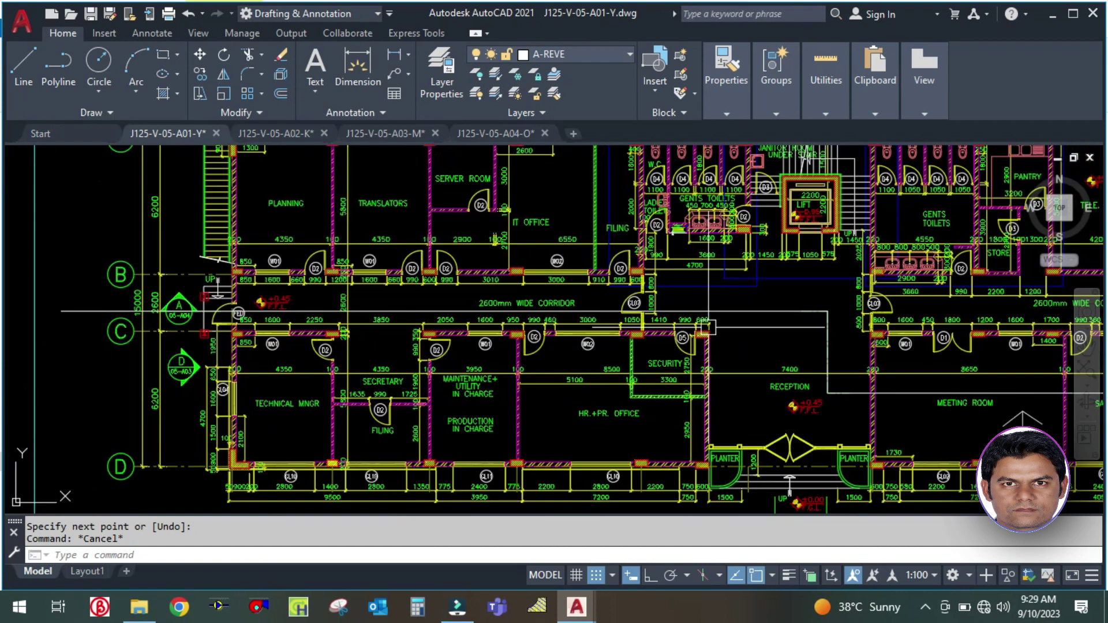
text(m)
key(Return)
scroll(1051, 443, up, 2)
click(1100, 445)
Step: Move the arrow marker to the top of Reception, then recentre the ground floor plan
click(871, 277)
key(Return)
click(1048, 416)
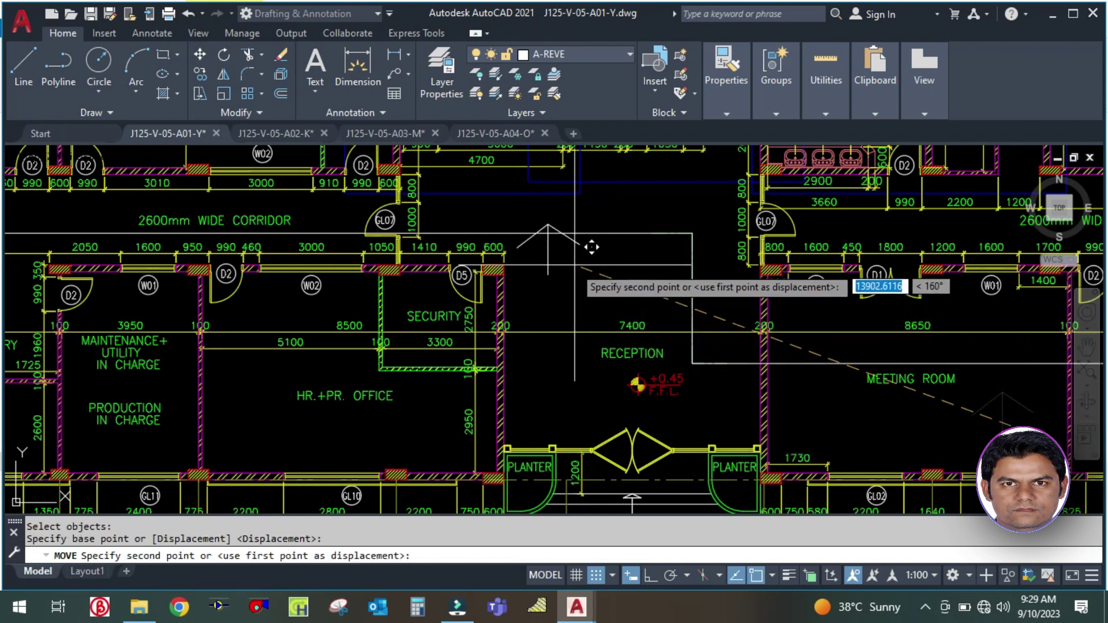
key(Escape)
mouse_move(620, 313)
middle_down()
mouse_move(674, 336)
mouse_move(737, 339)
middle_up()
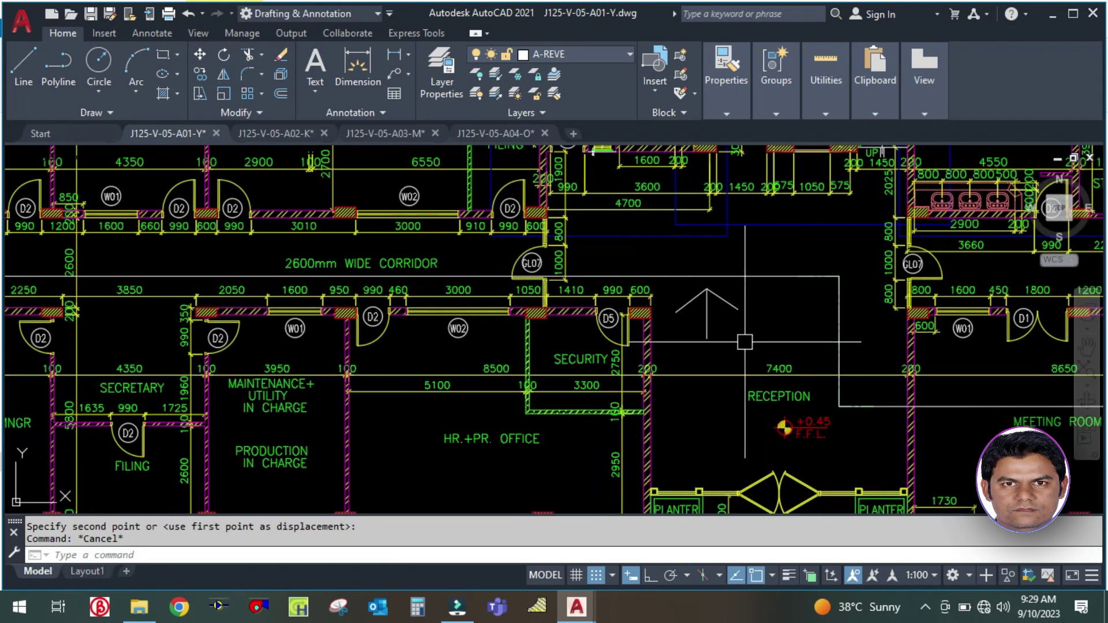
scroll(737, 339, down, 2)
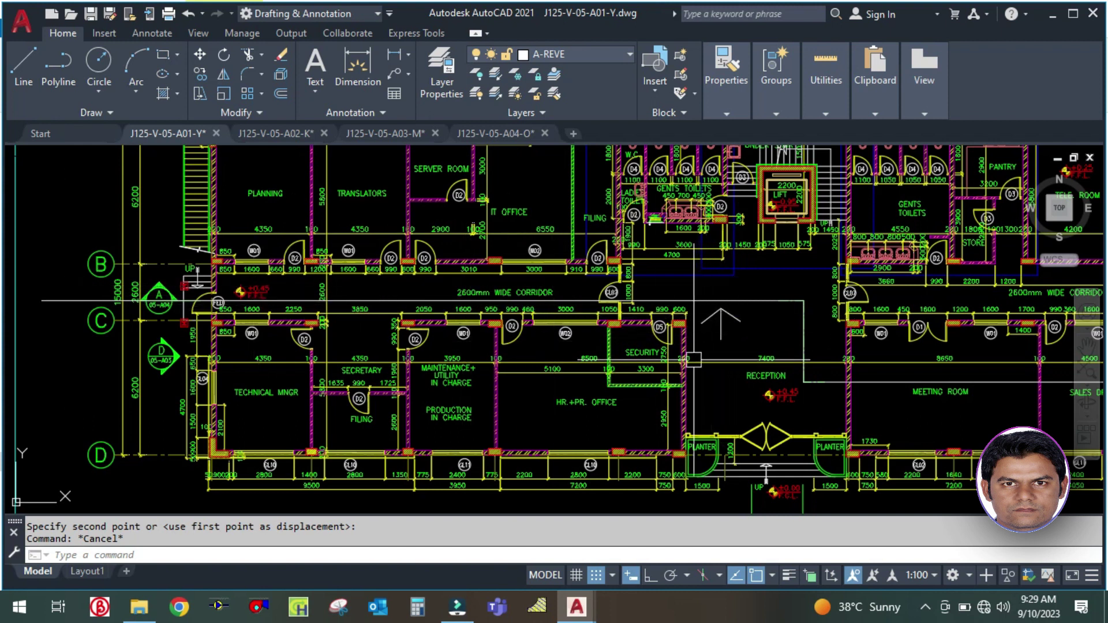
scroll(705, 315, down, 3)
scroll(679, 375, up, 1)
scroll(680, 375, down, 3)
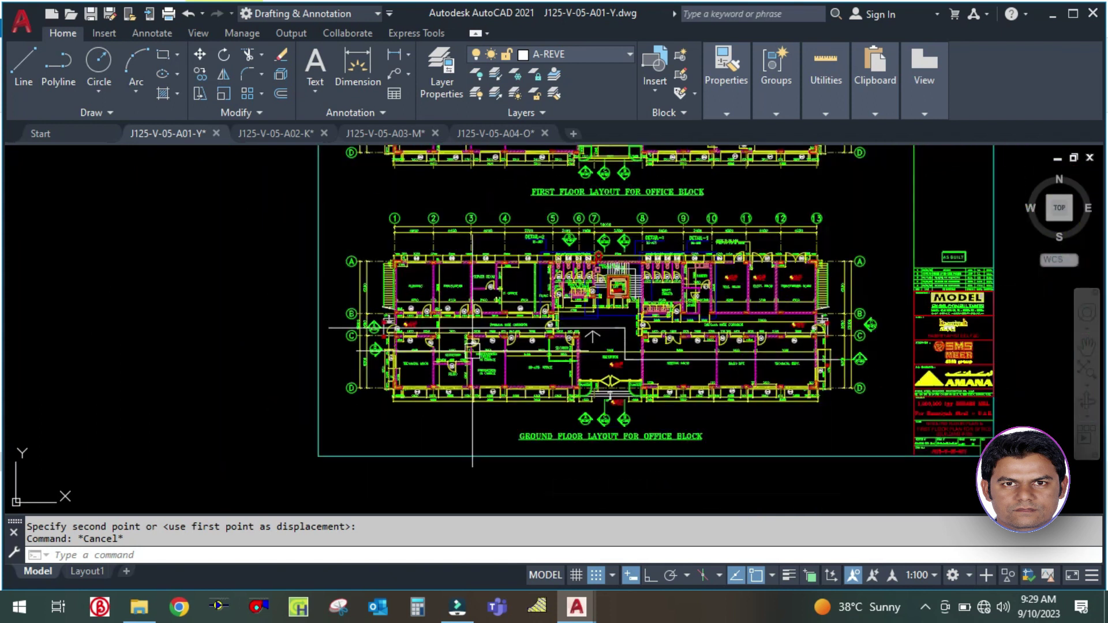
middle_drag(803, 456, 701, 435)
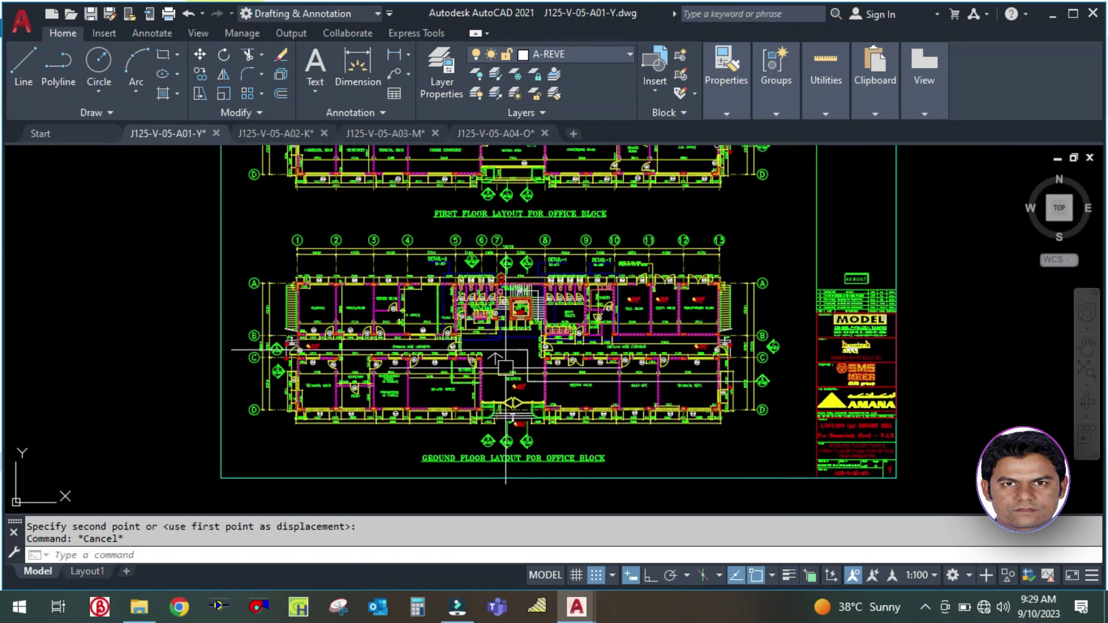
scroll(506, 359, up, 5)
Step: Crossing-select and erase the four trace lines and arrow near Reception
click(506, 370)
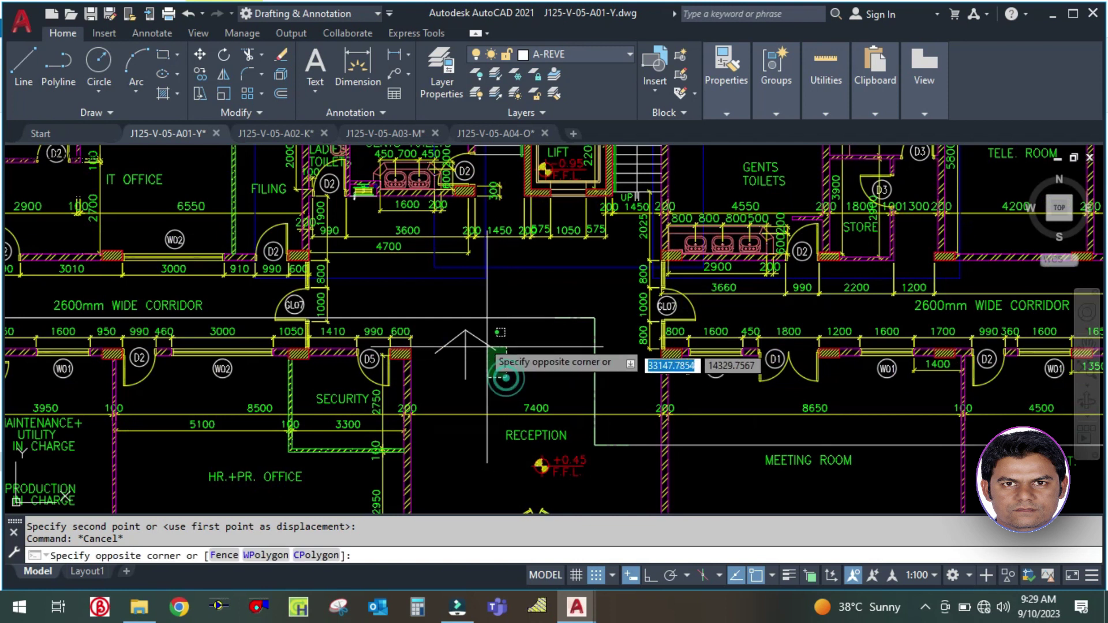
click(441, 314)
text(e)
key(Return)
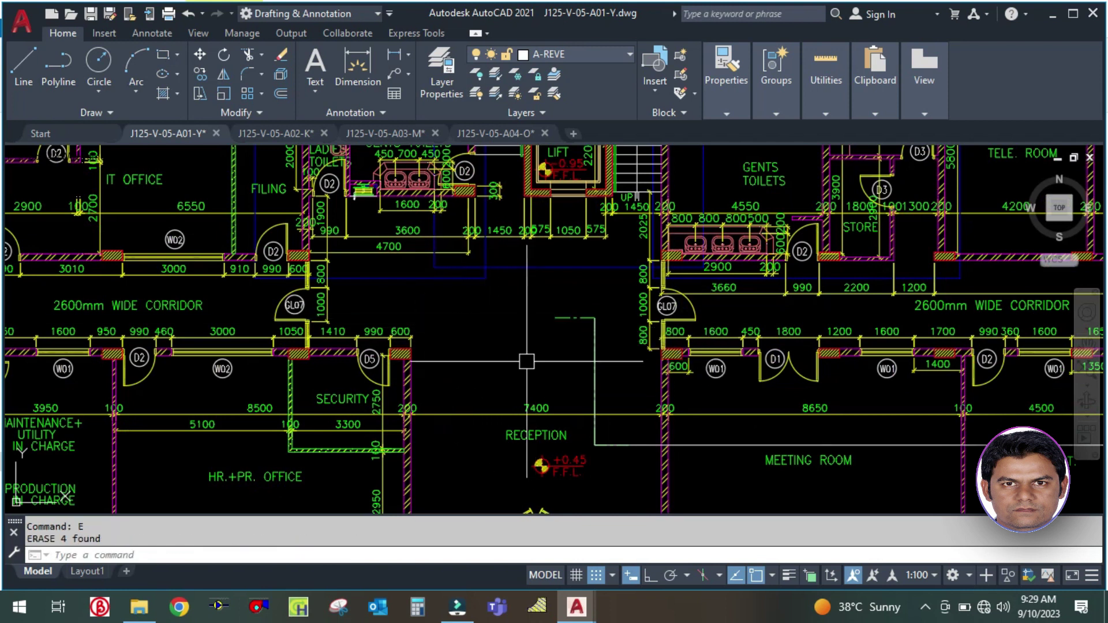
click(590, 442)
key(Escape)
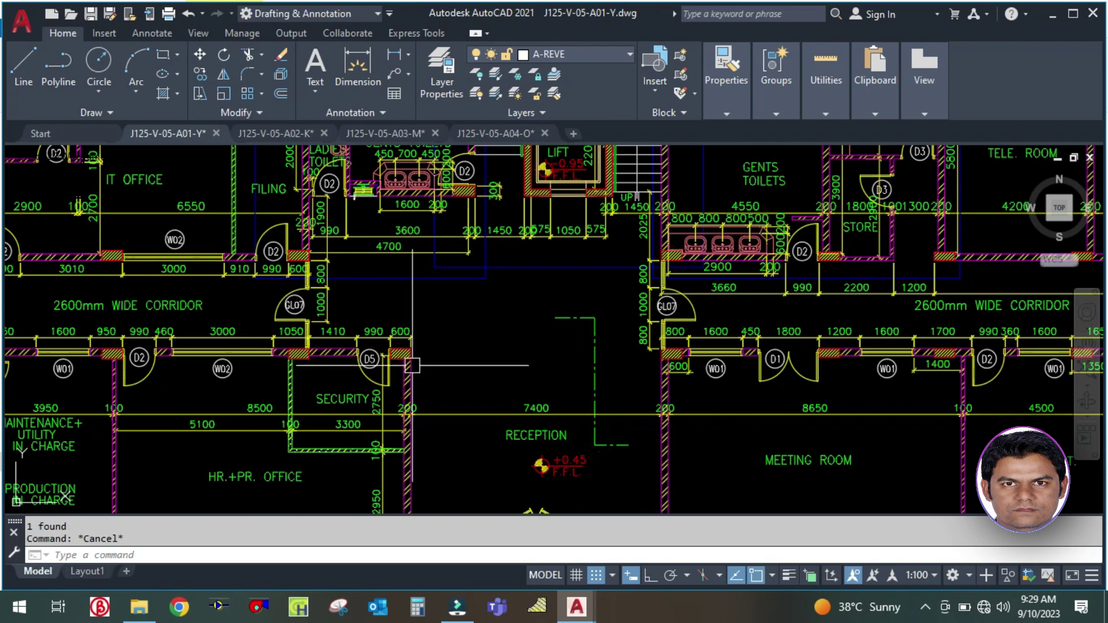
scroll(412, 365, down, 4)
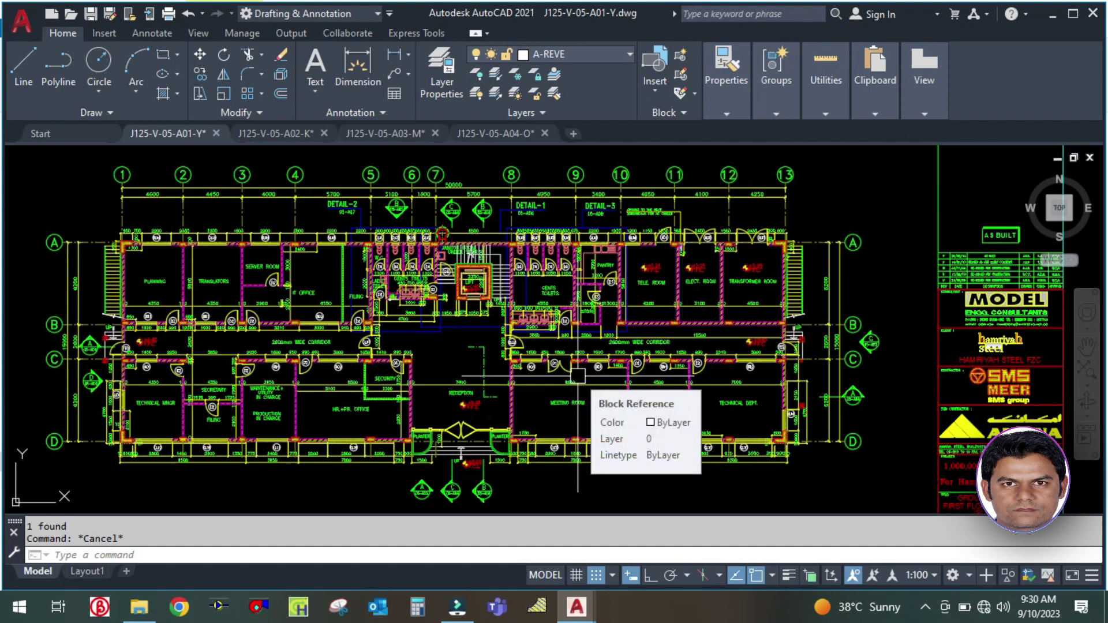
middle_drag(238, 477, 313, 449)
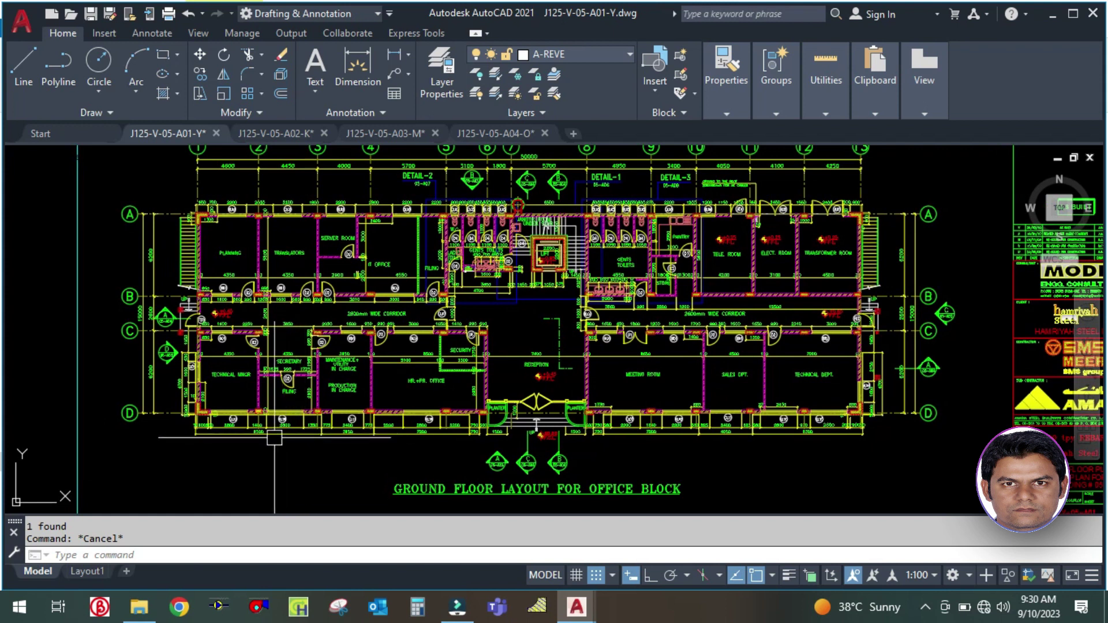
scroll(274, 437, down, 2)
scroll(226, 421, up, 2)
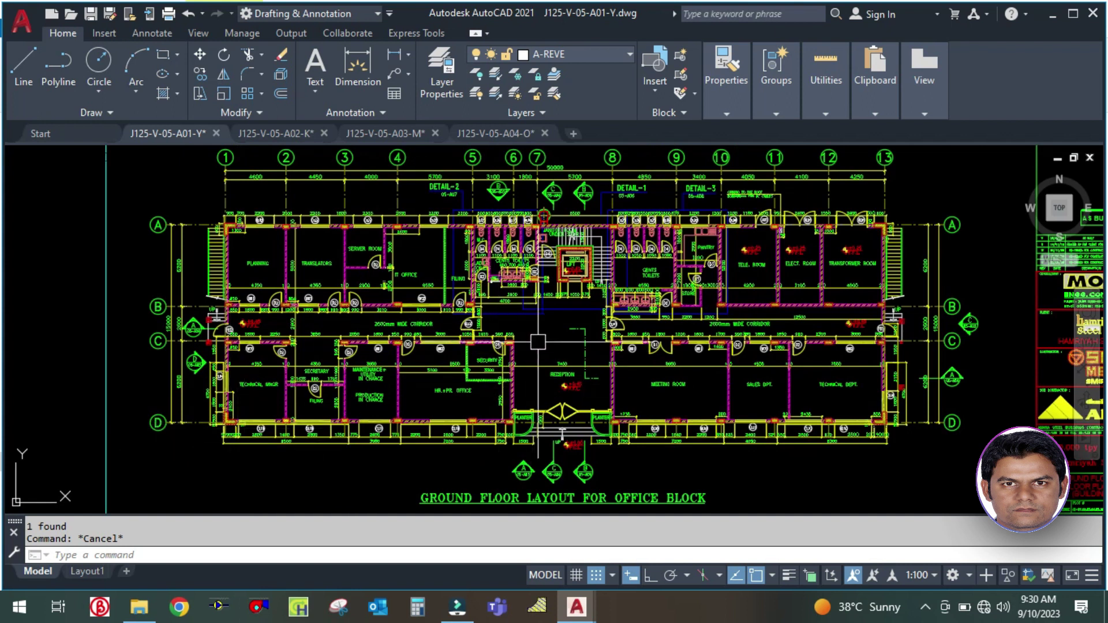
middle_drag(538, 342, 530, 376)
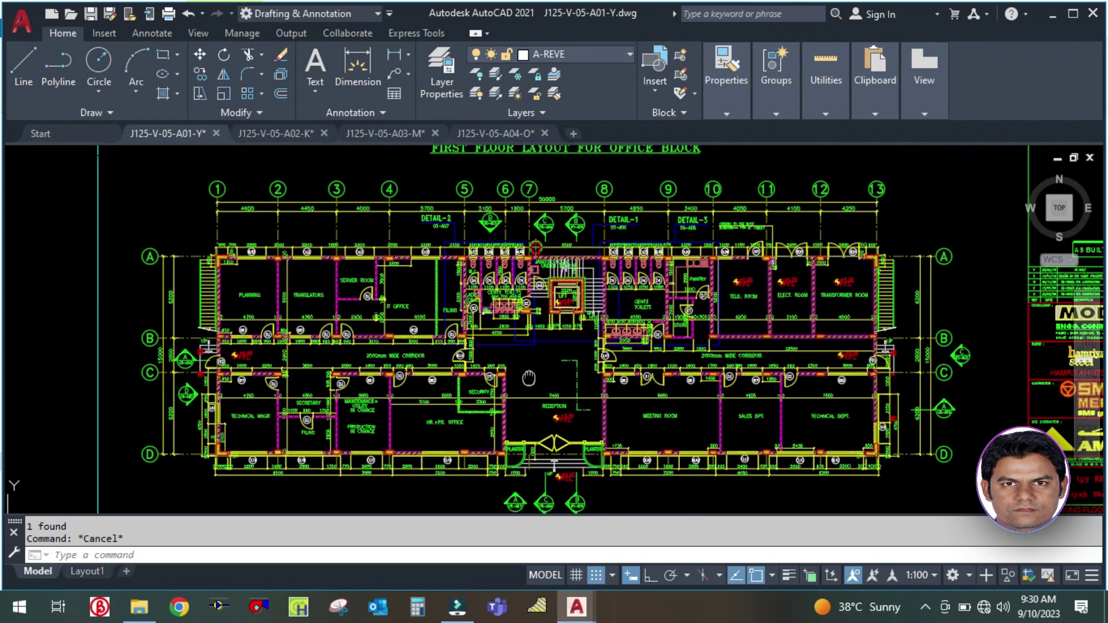
scroll(668, 285, up, 2)
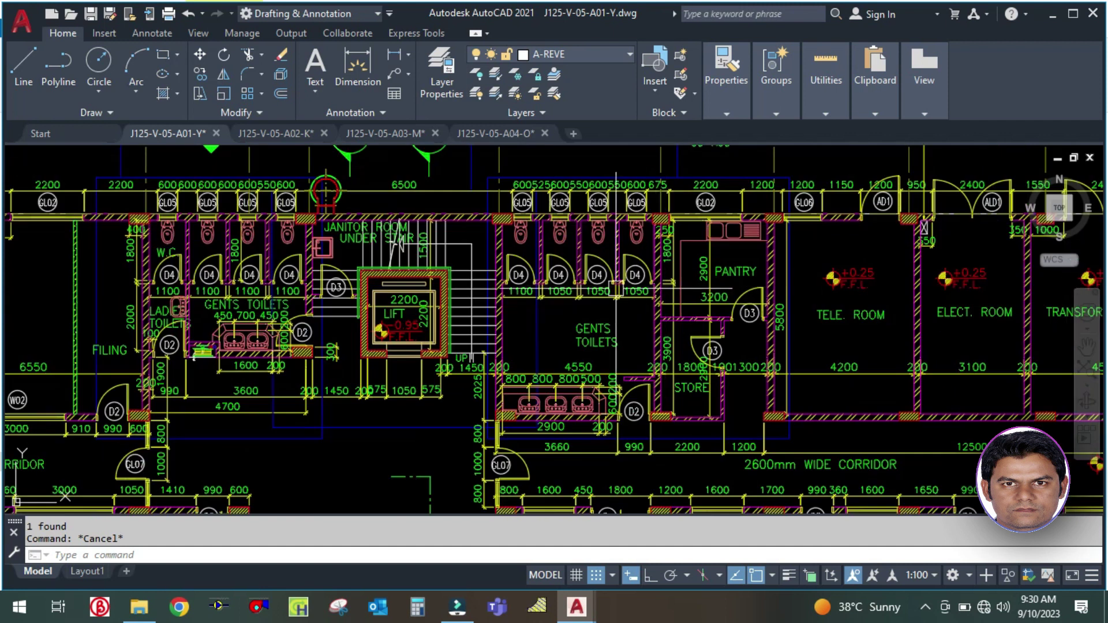
scroll(621, 358, down, 2)
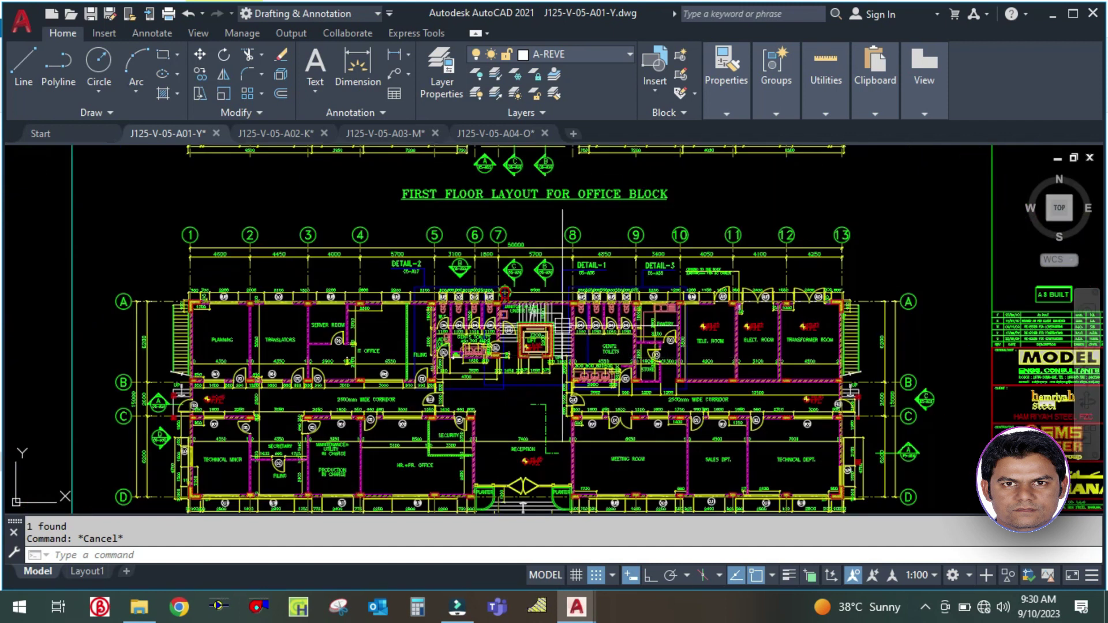
middle_drag(366, 199, 369, 355)
middle_drag(354, 314, 373, 477)
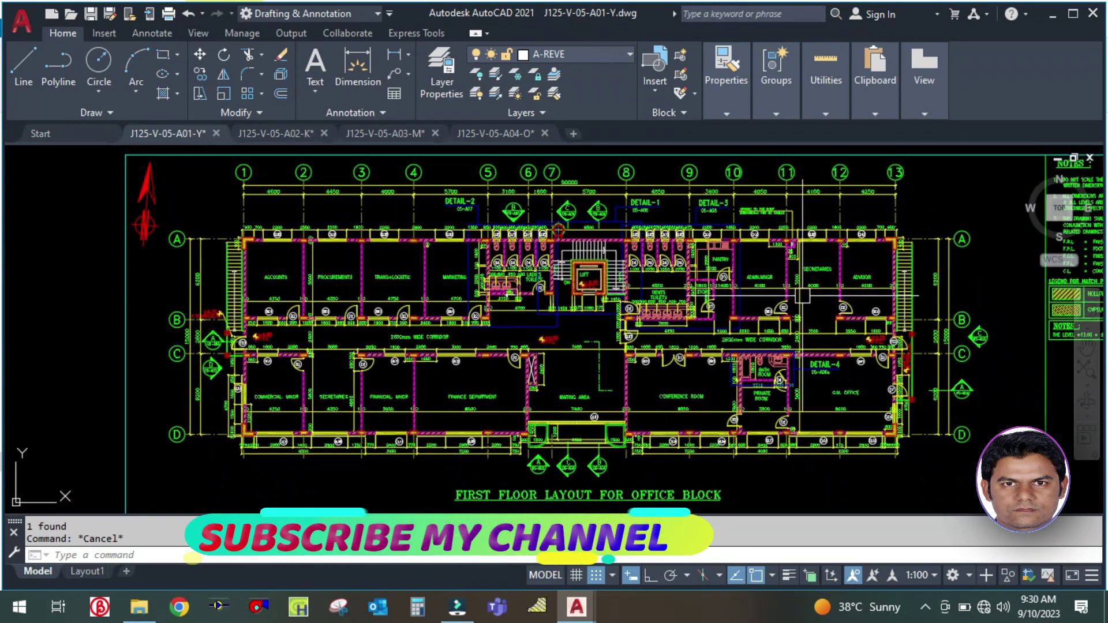
scroll(658, 290, down, 3)
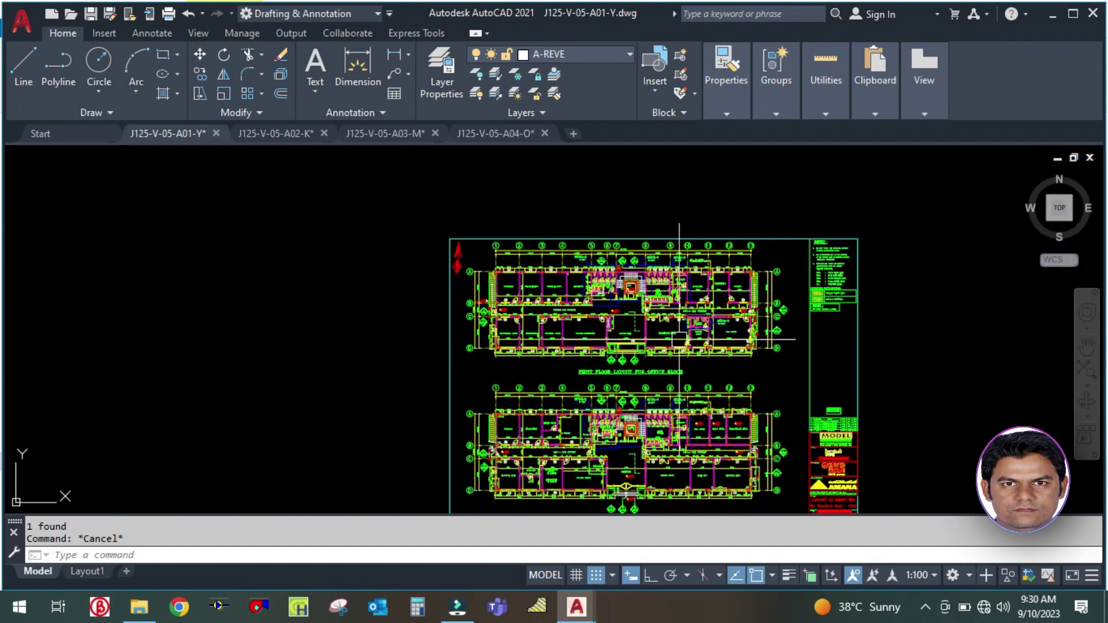
scroll(687, 397, up, 3)
mouse_move(716, 335)
middle_down()
mouse_move(626, 229)
mouse_move(650, 203)
middle_up()
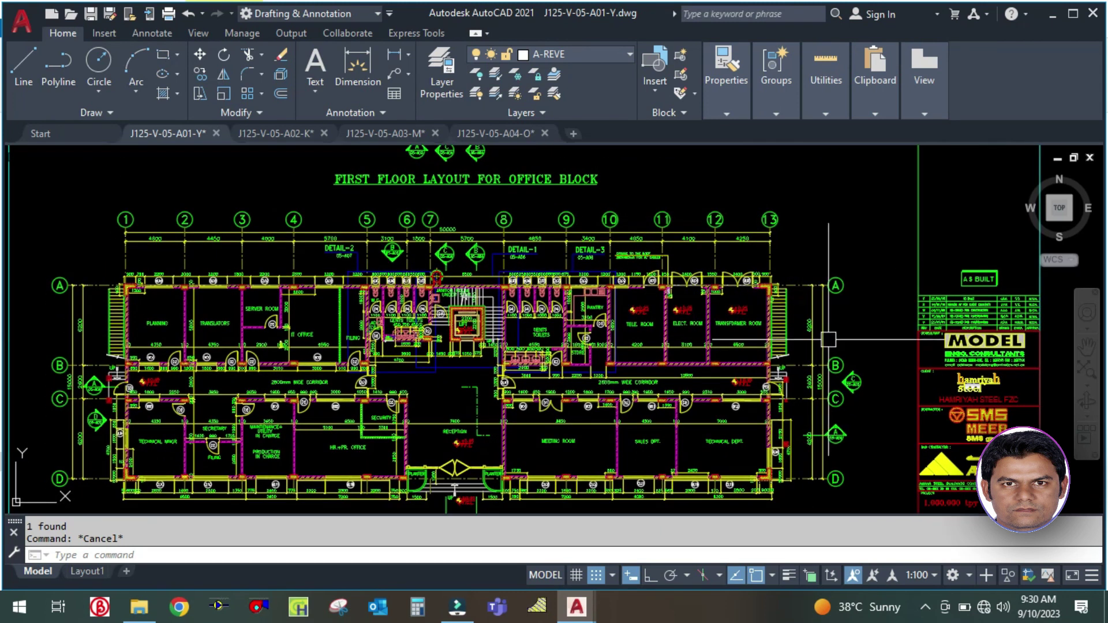
middle_drag(423, 412, 468, 365)
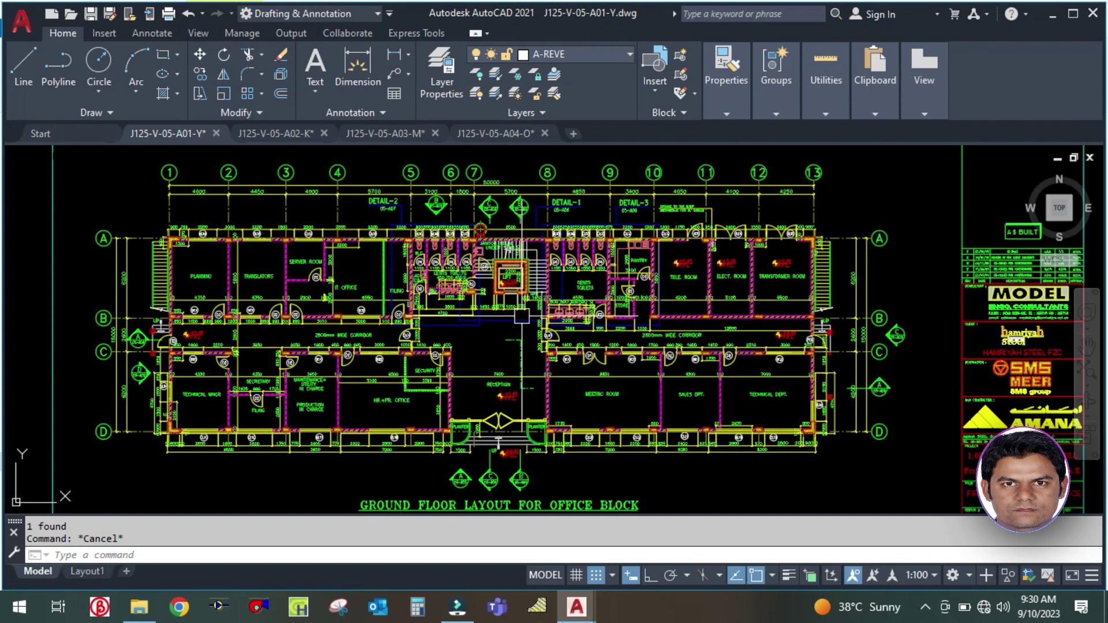
scroll(522, 315, down, 2)
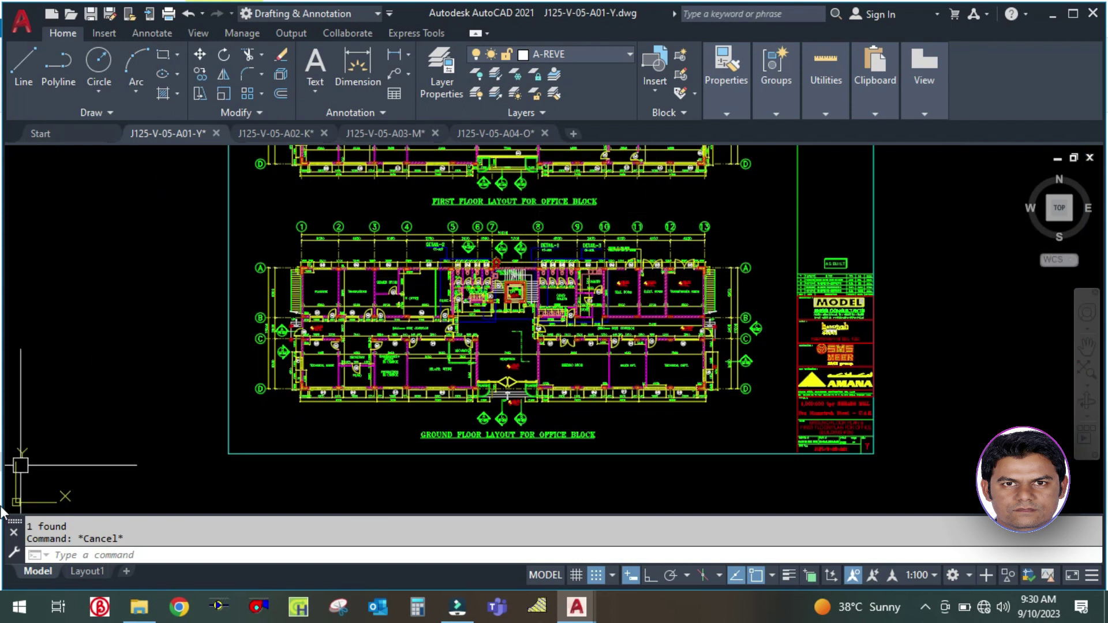
click(87, 571)
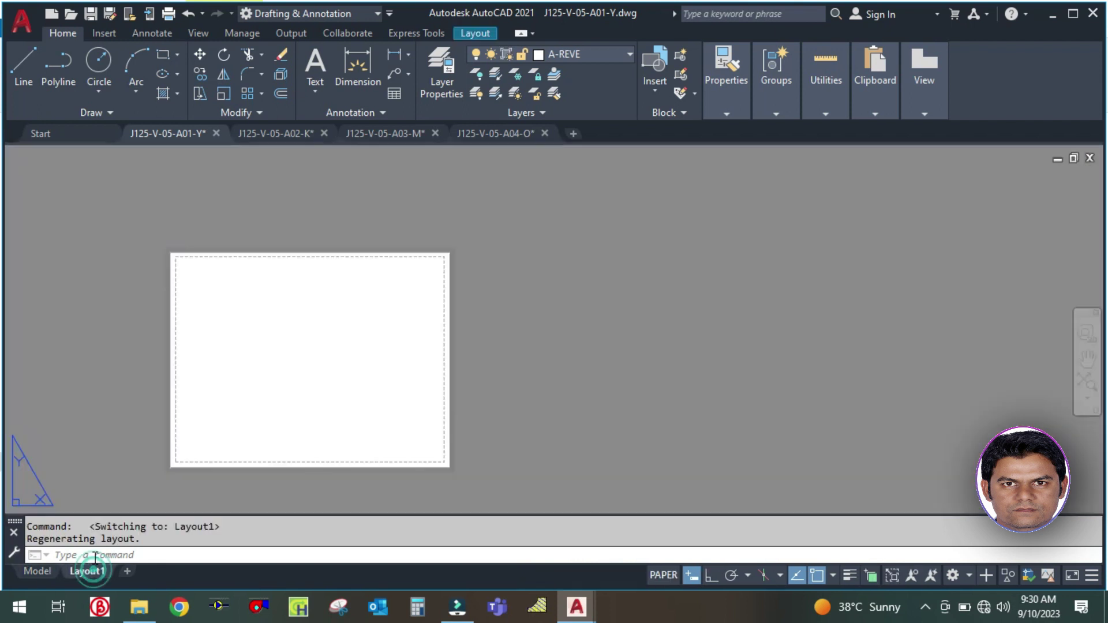
click(36, 572)
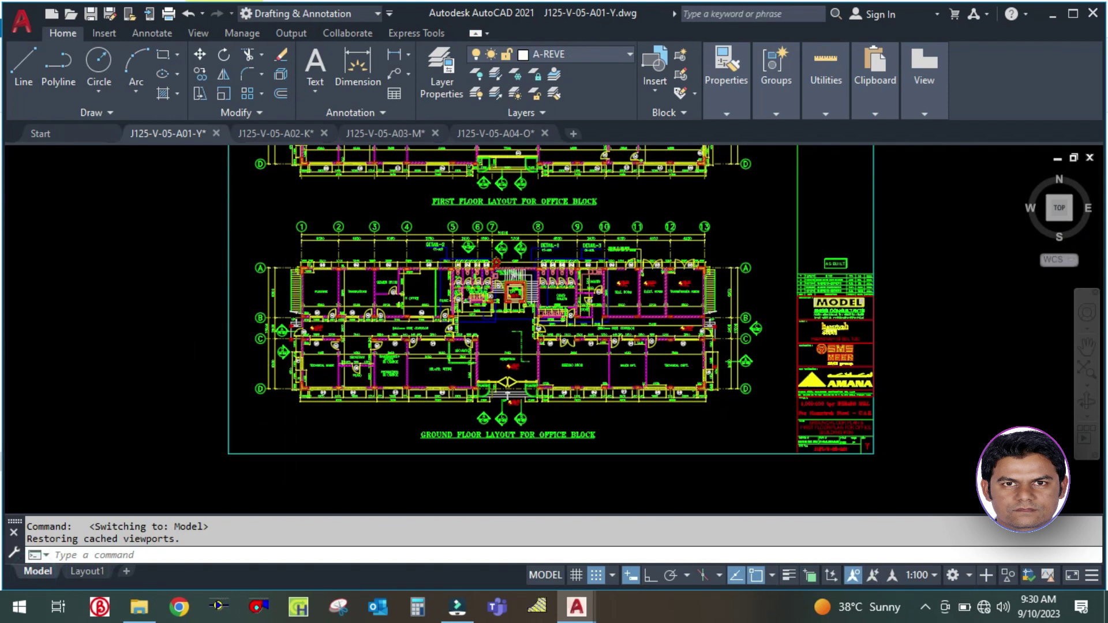
scroll(178, 352, down, 2)
middle_drag(177, 352, 173, 383)
scroll(268, 439, up, 2)
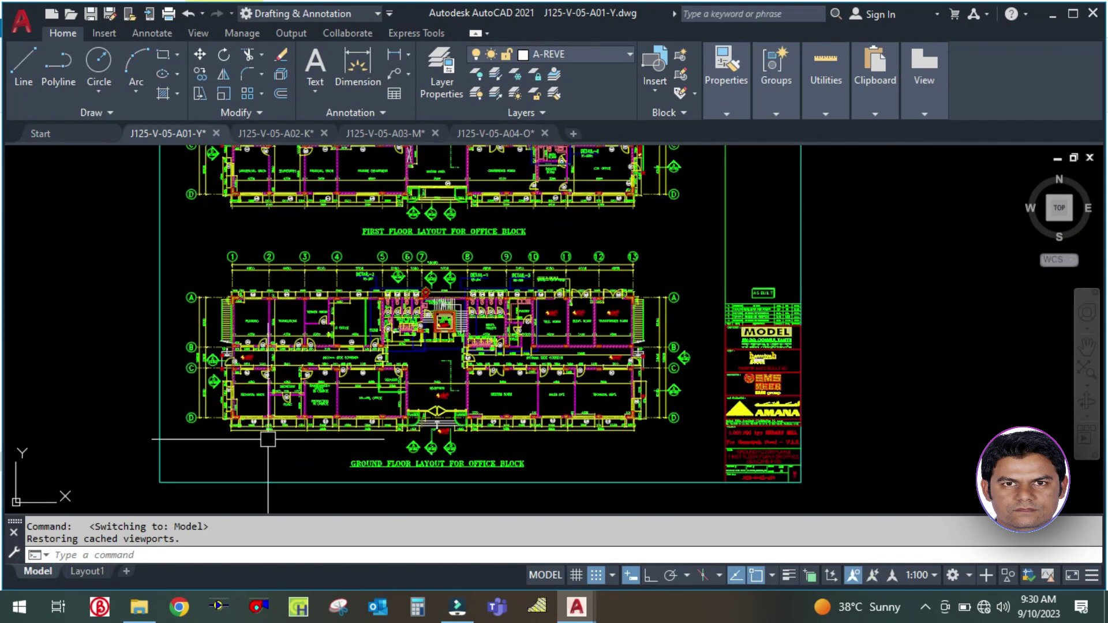
scroll(260, 421, up, 2)
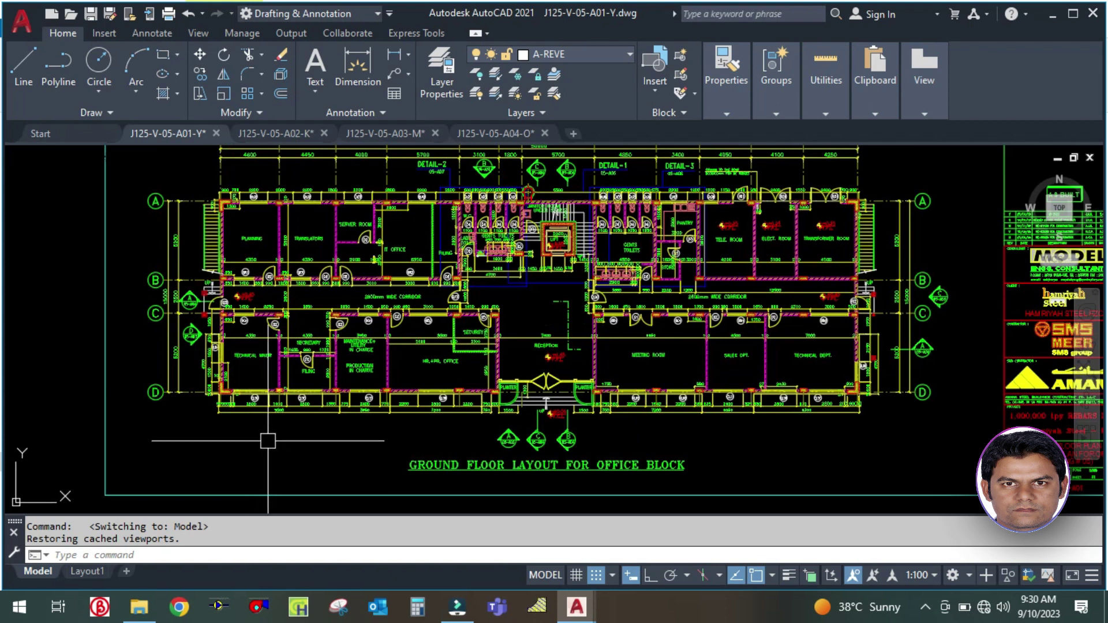
scroll(279, 456, down, 1)
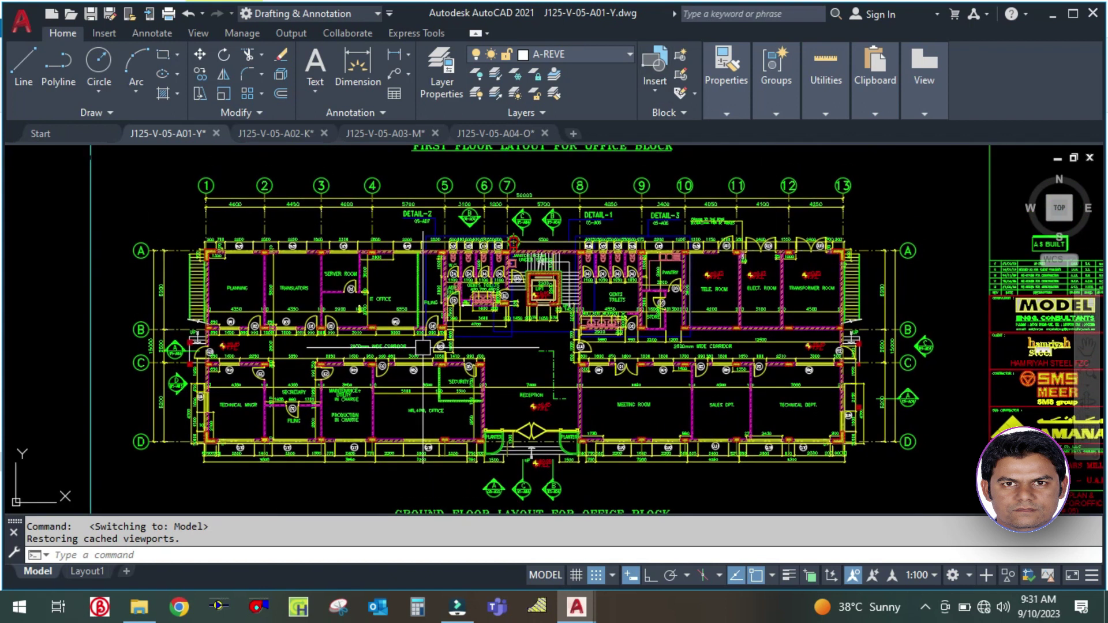
middle_drag(885, 193, 866, 297)
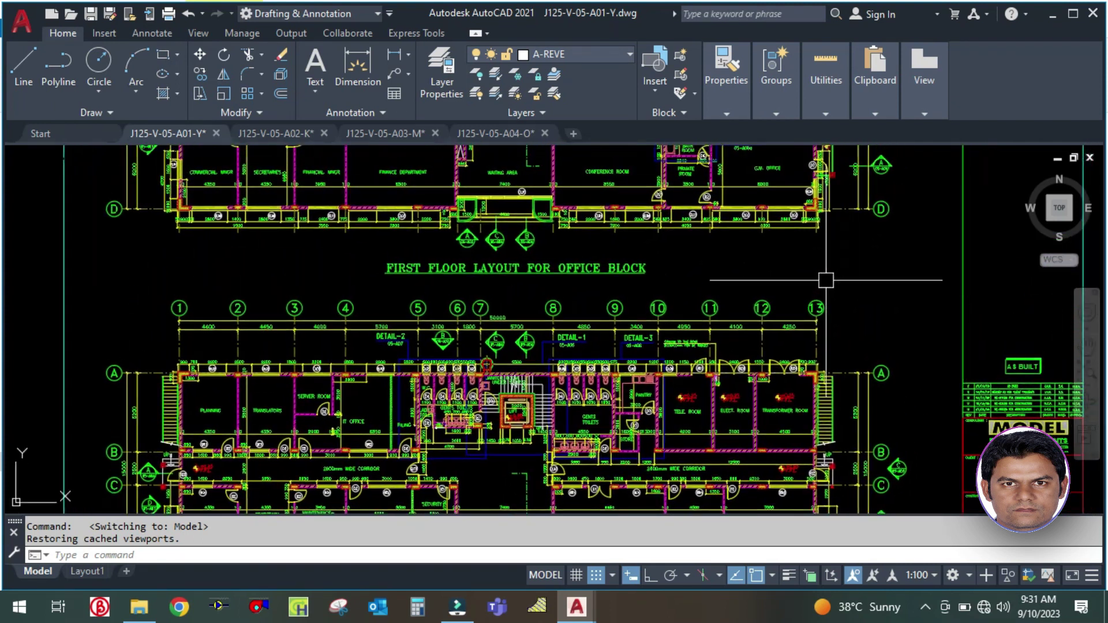
middle_drag(708, 272, 722, 331)
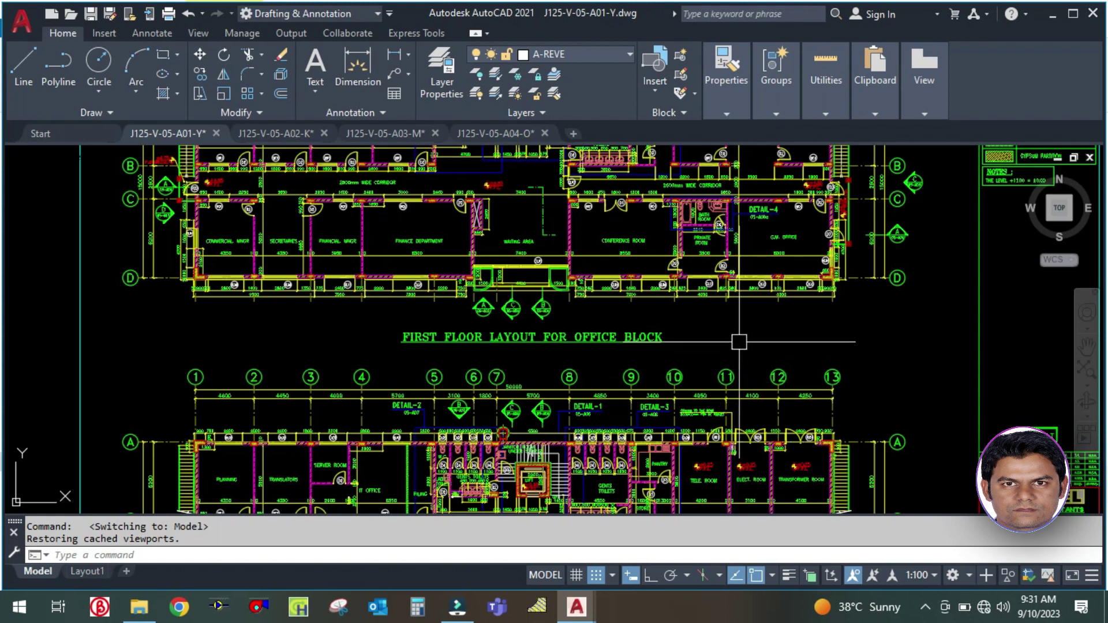
scroll(737, 344, down, 2)
middle_drag(807, 361, 743, 286)
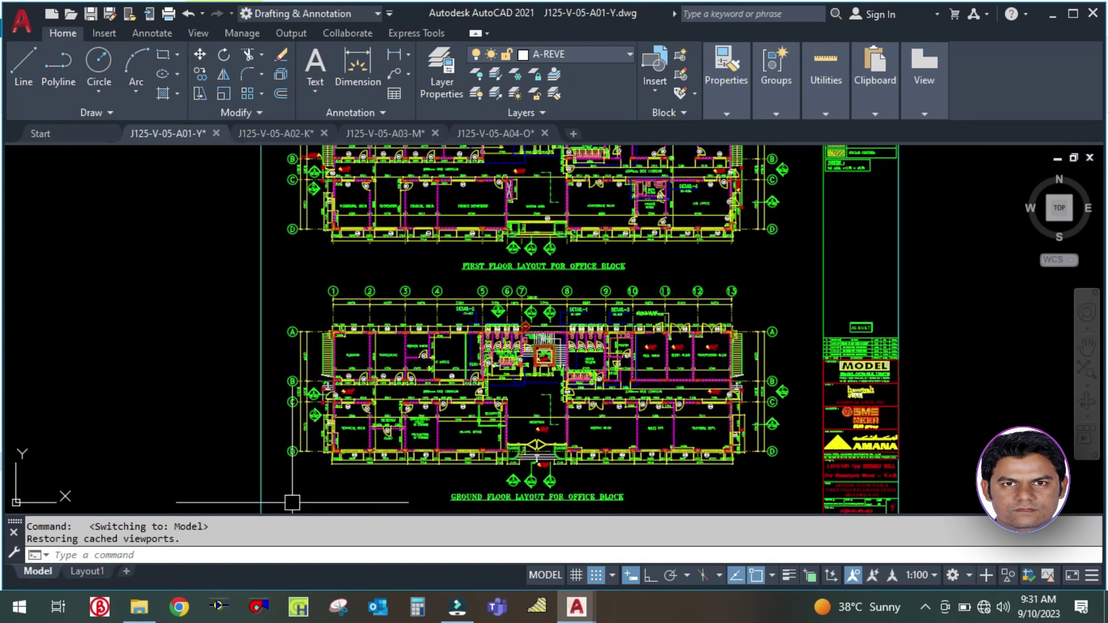
scroll(323, 490, up, 4)
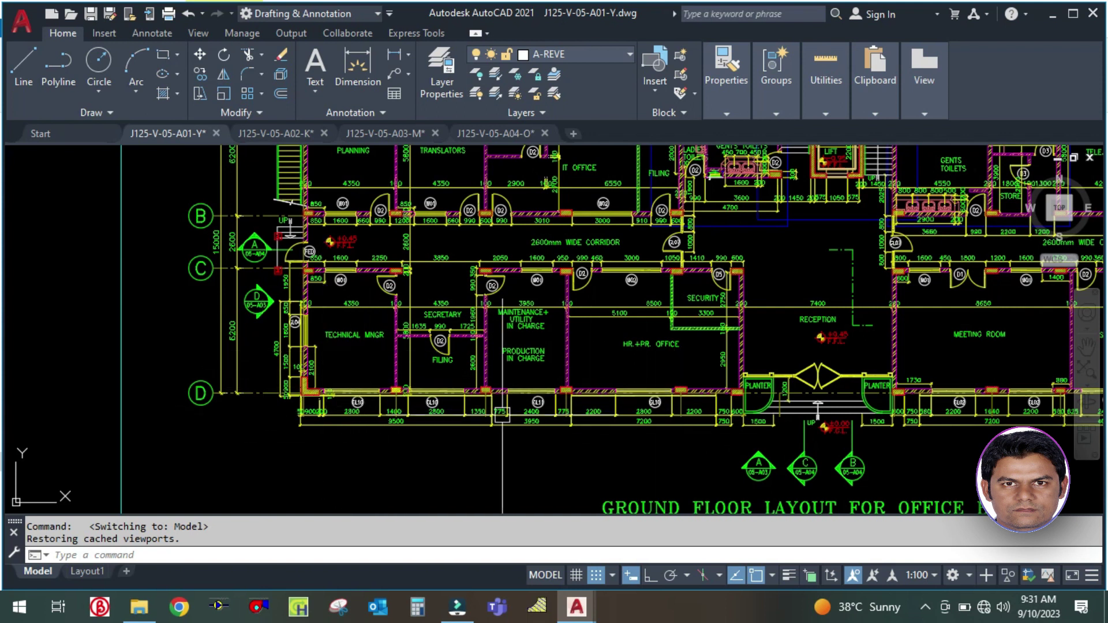
middle_drag(465, 442, 351, 442)
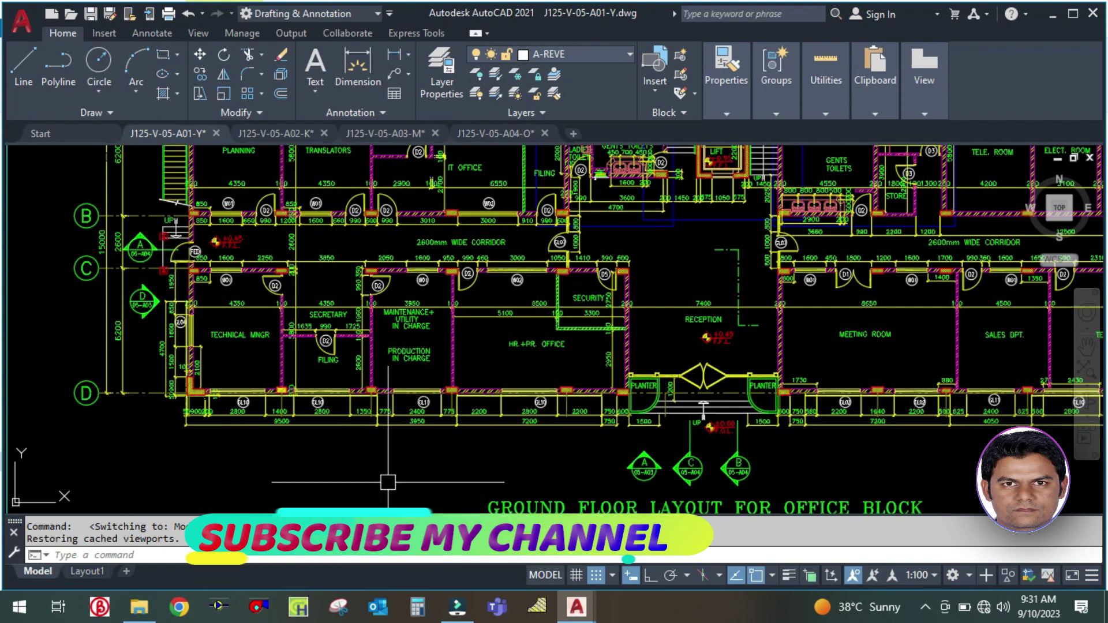
scroll(385, 500, down, 3)
mouse_move(386, 501)
middle_down()
mouse_move(263, 503)
mouse_move(263, 493)
middle_up()
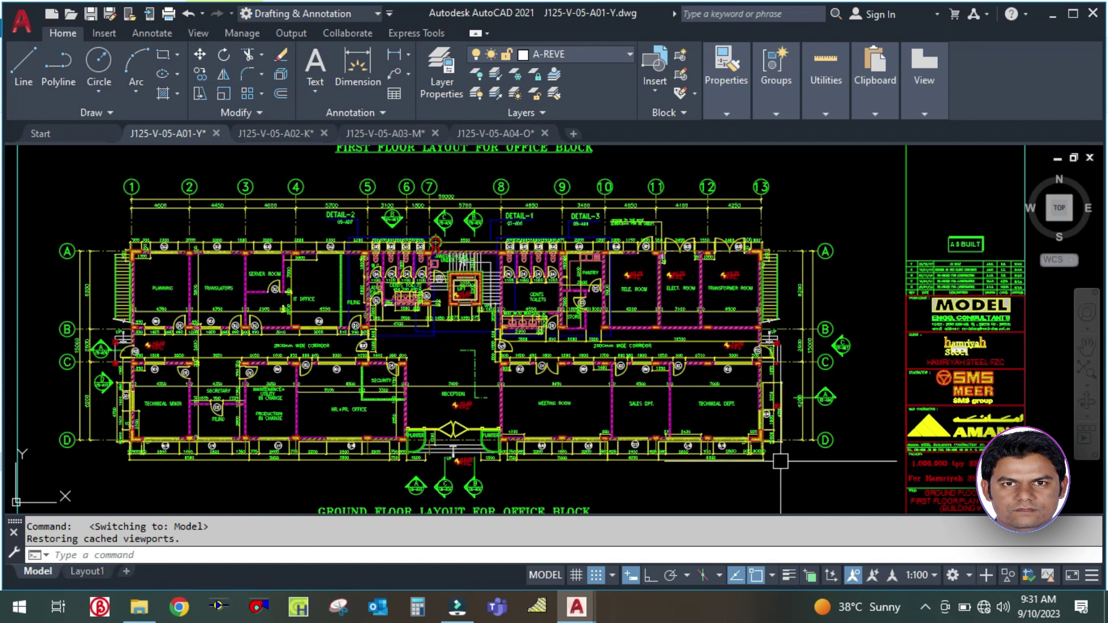
middle_drag(780, 461, 864, 451)
right_click(865, 451)
Step: Start a window selection on the ground floor plan and pan across the front offices for its opposite corner
click(819, 482)
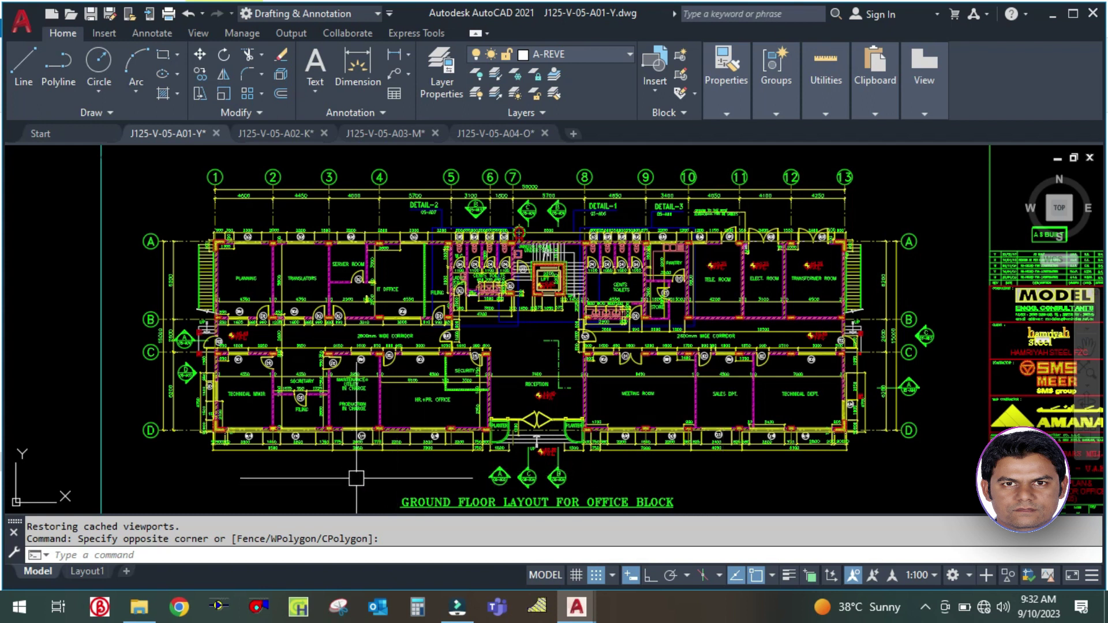
scroll(273, 450, up, 4)
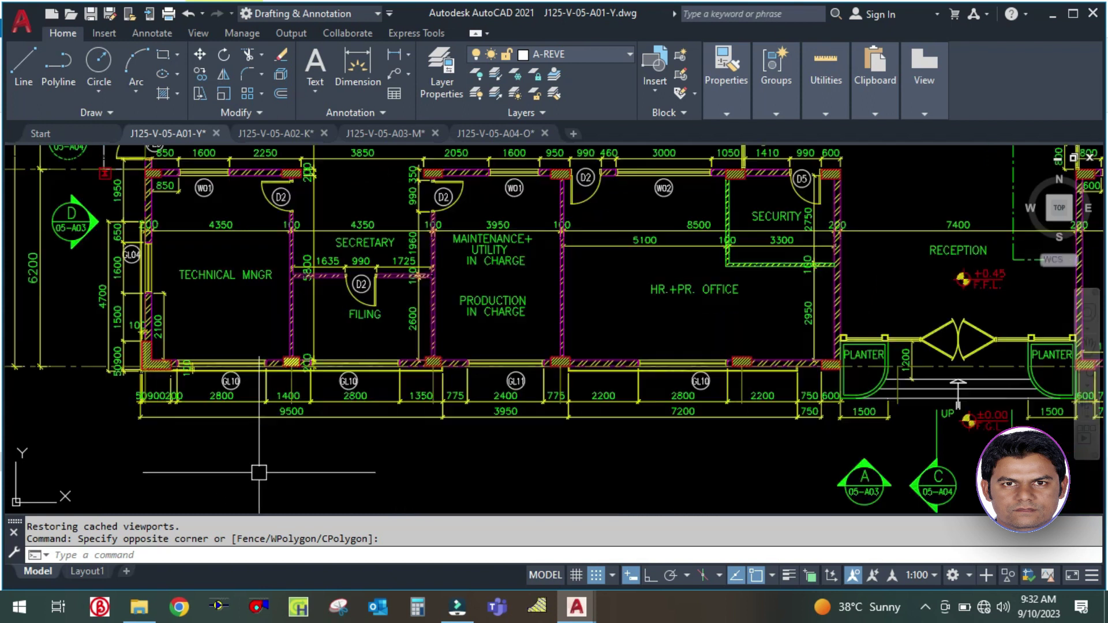
scroll(295, 381, down, 3)
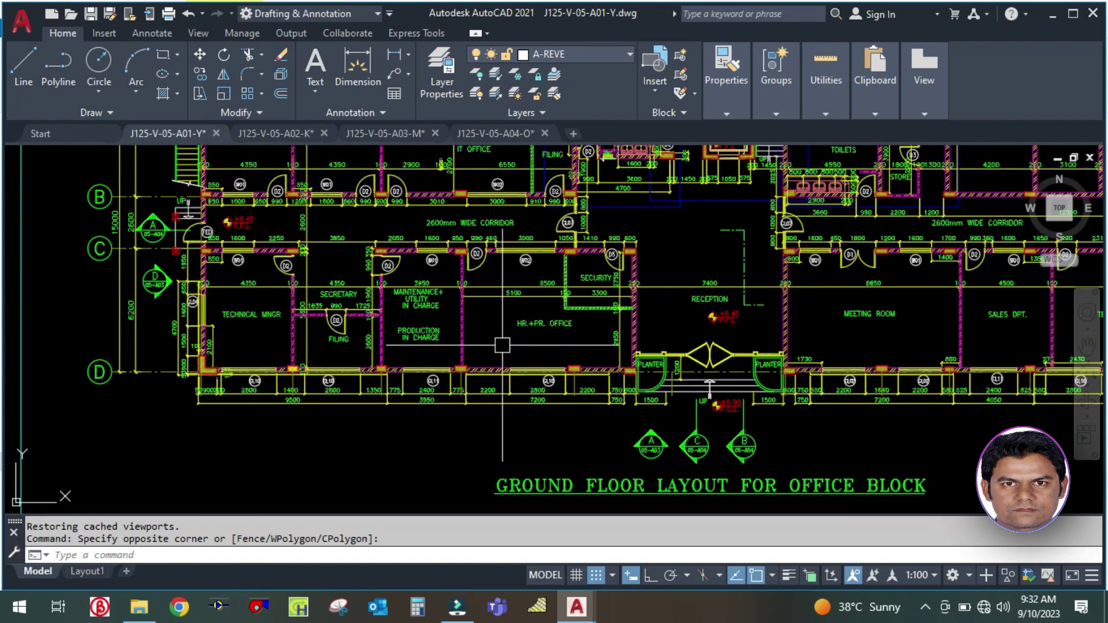
middle_drag(502, 346, 450, 407)
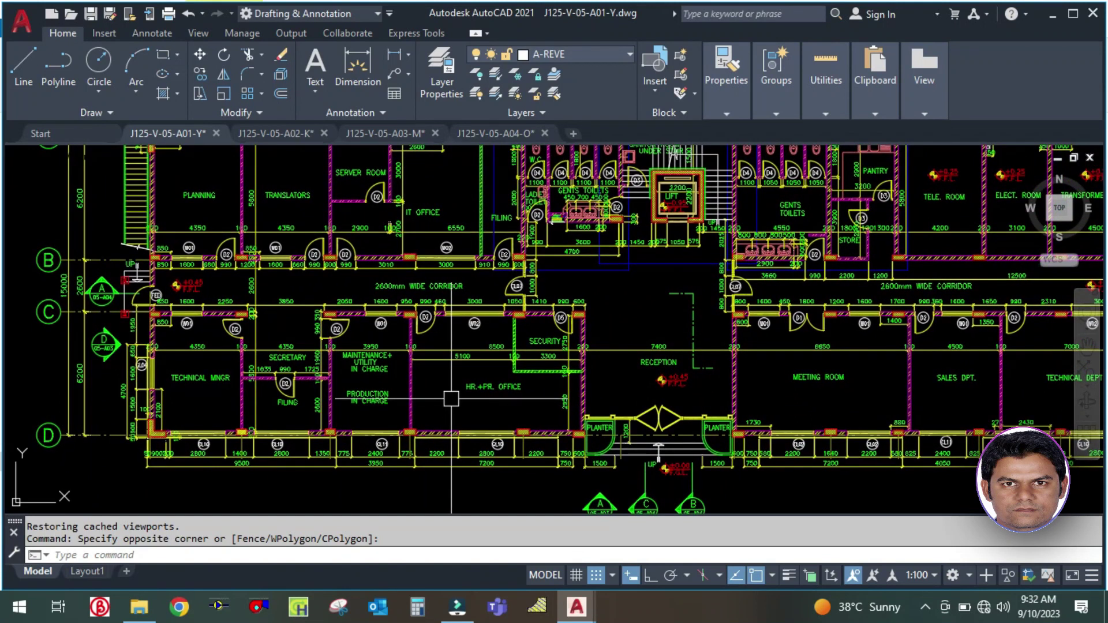
scroll(452, 398, down, 5)
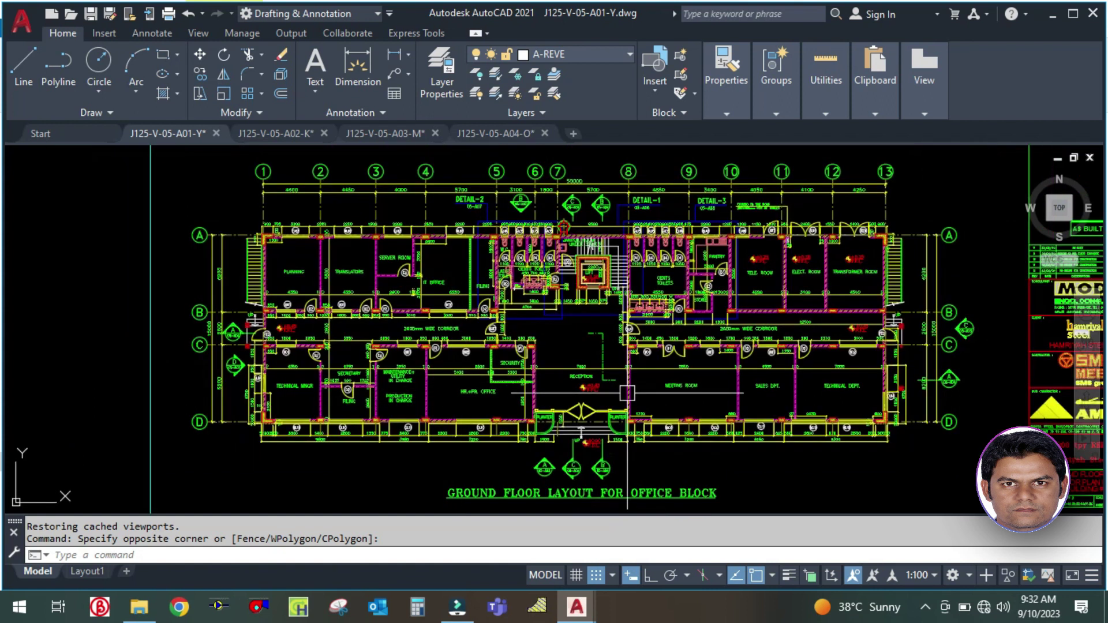
scroll(649, 401, up, 5)
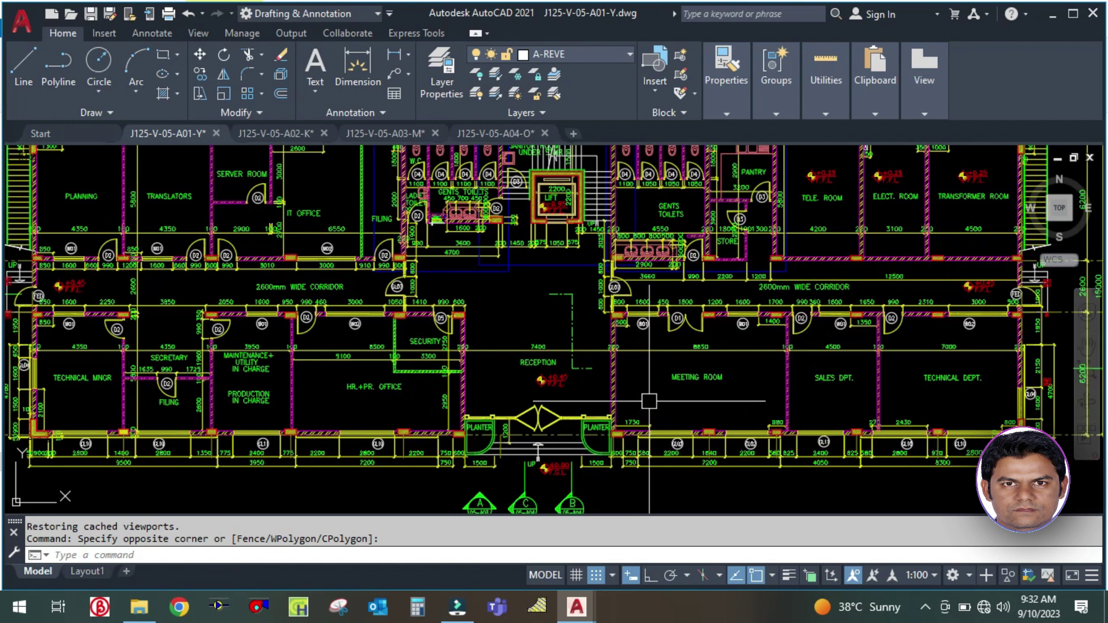
scroll(649, 401, down, 4)
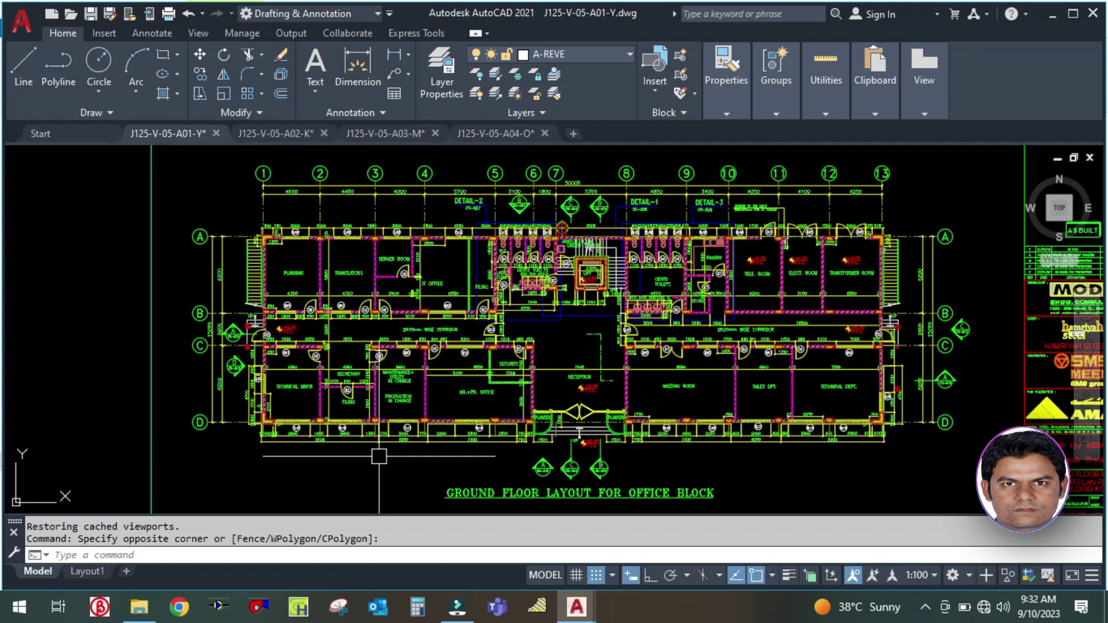